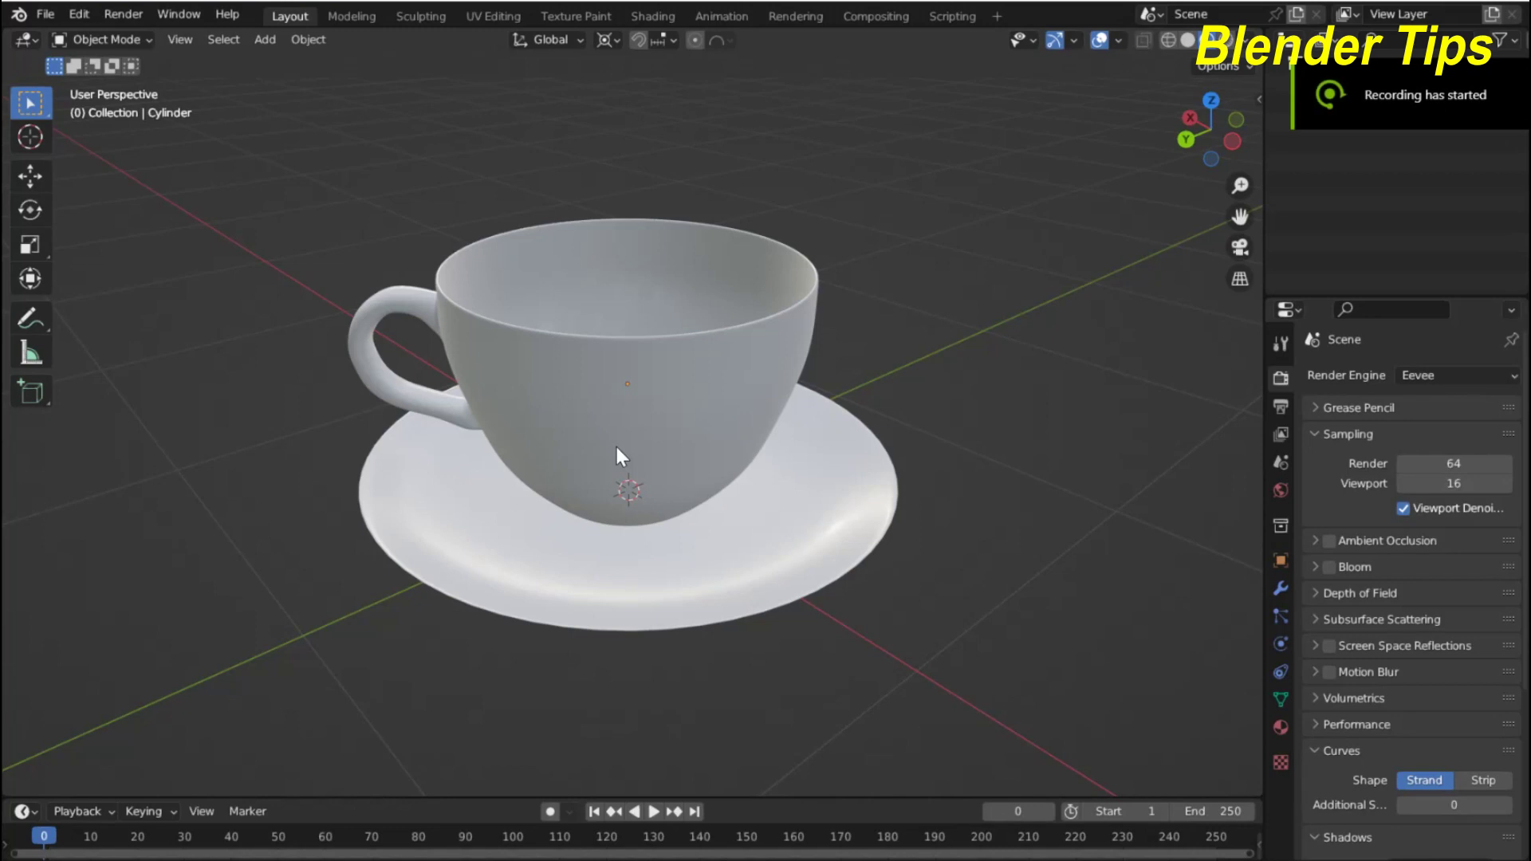
# - Zoom in and out to inspect the teacup on its saucer
pyautogui.scroll(2, 615, 446)
pyautogui.scroll(-3, 616, 446)
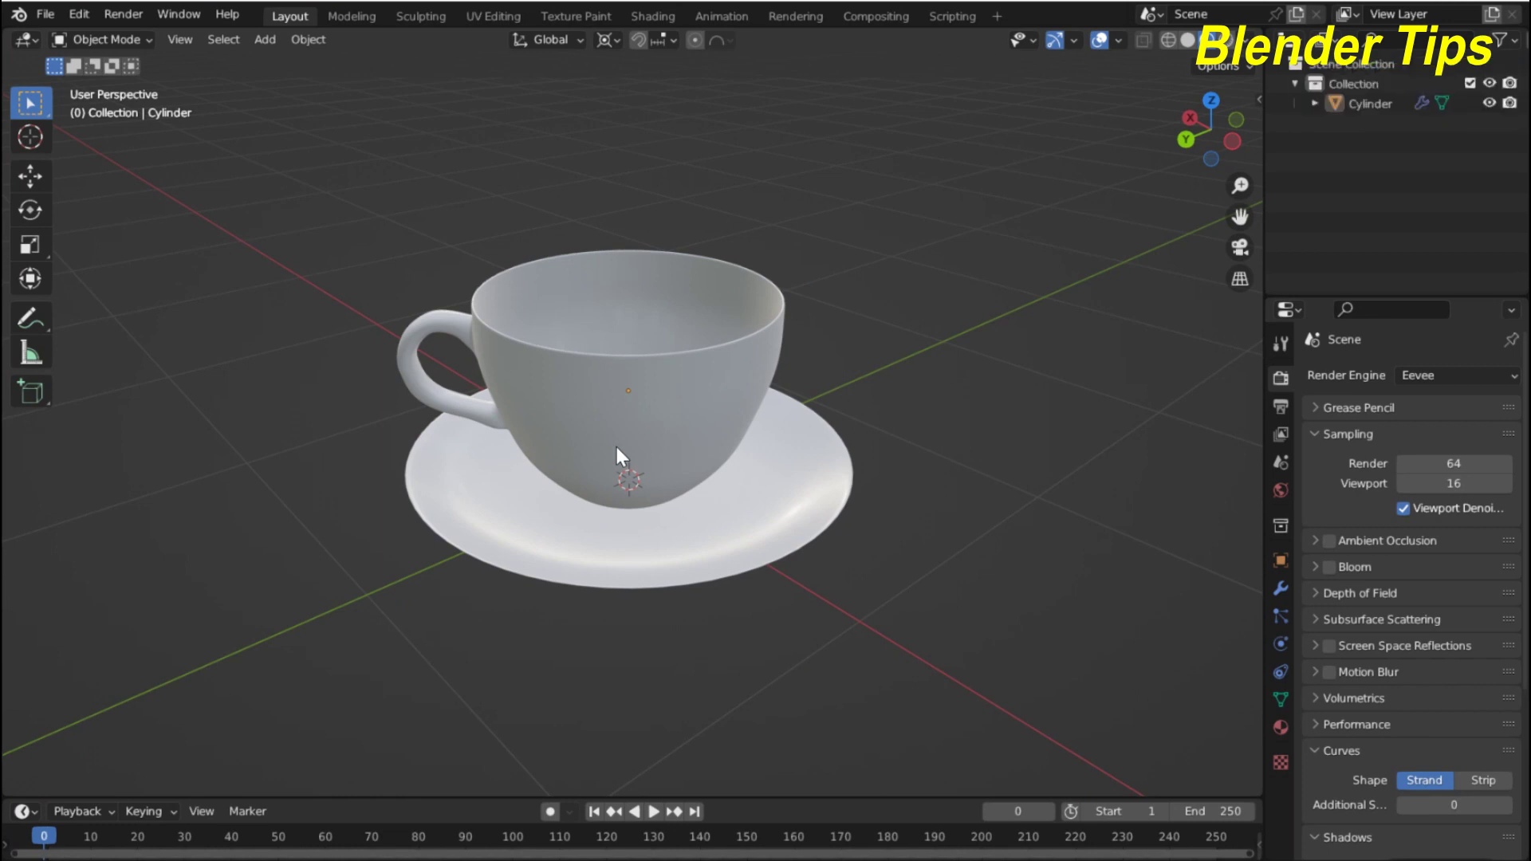
pyautogui.scroll(-2, 615, 457)
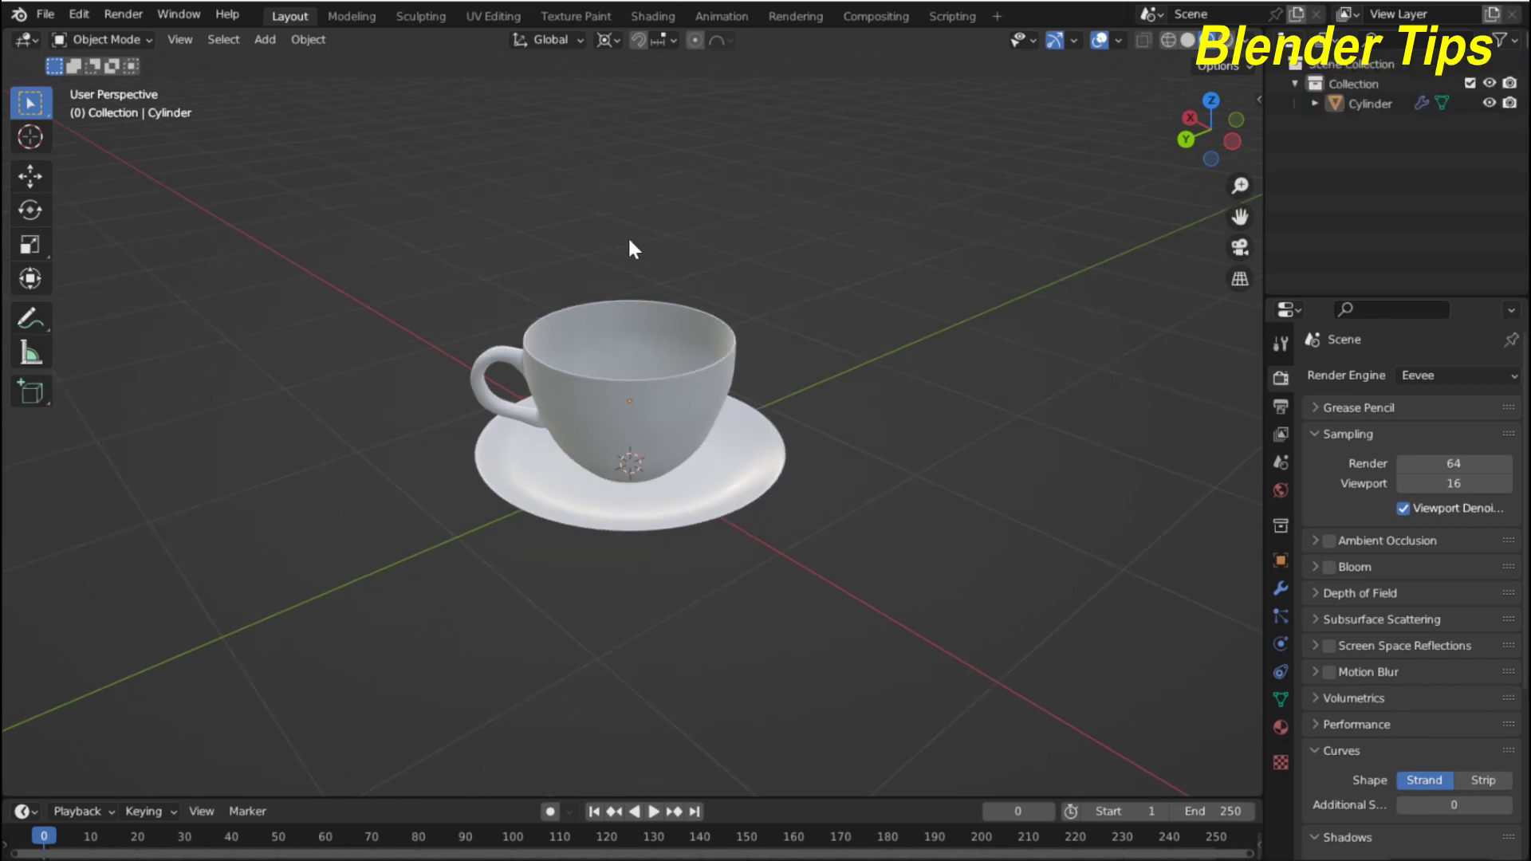
pyautogui.scroll(3, 585, 404)
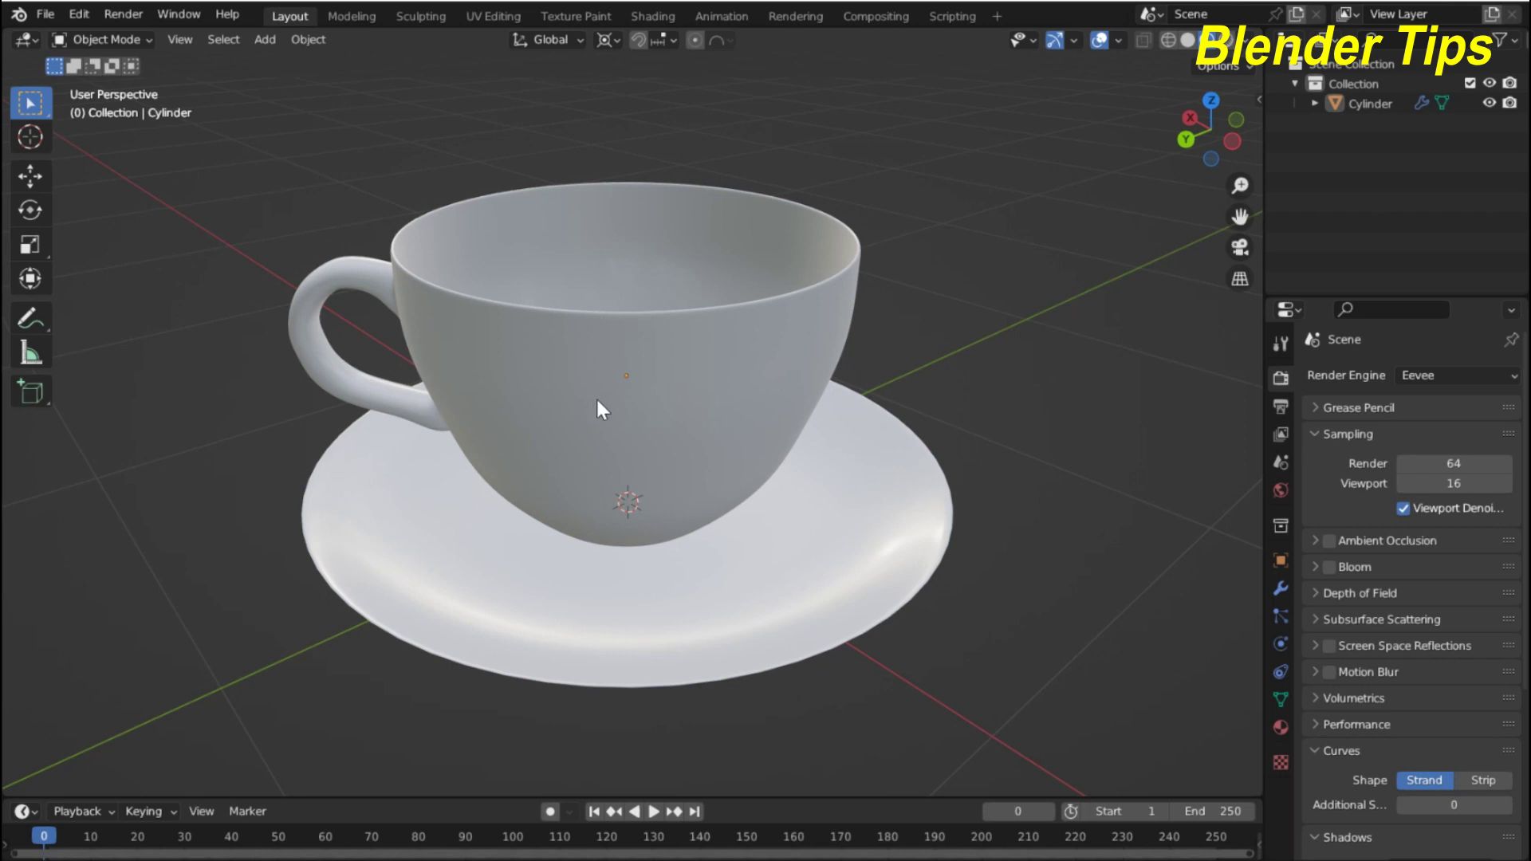
pyautogui.scroll(-3, 597, 400)
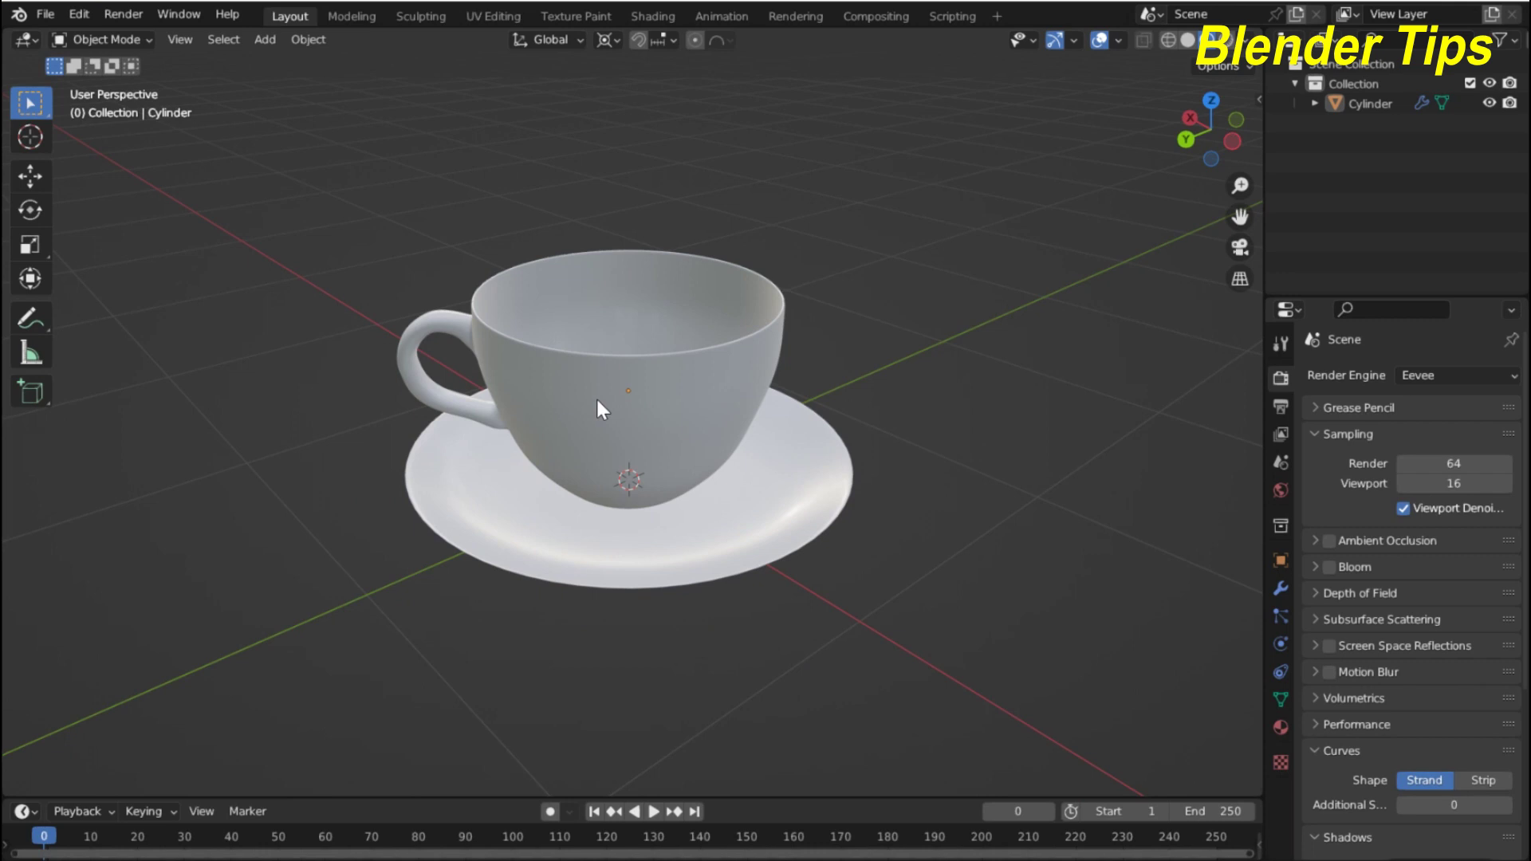
pyautogui.scroll(2, 599, 408)
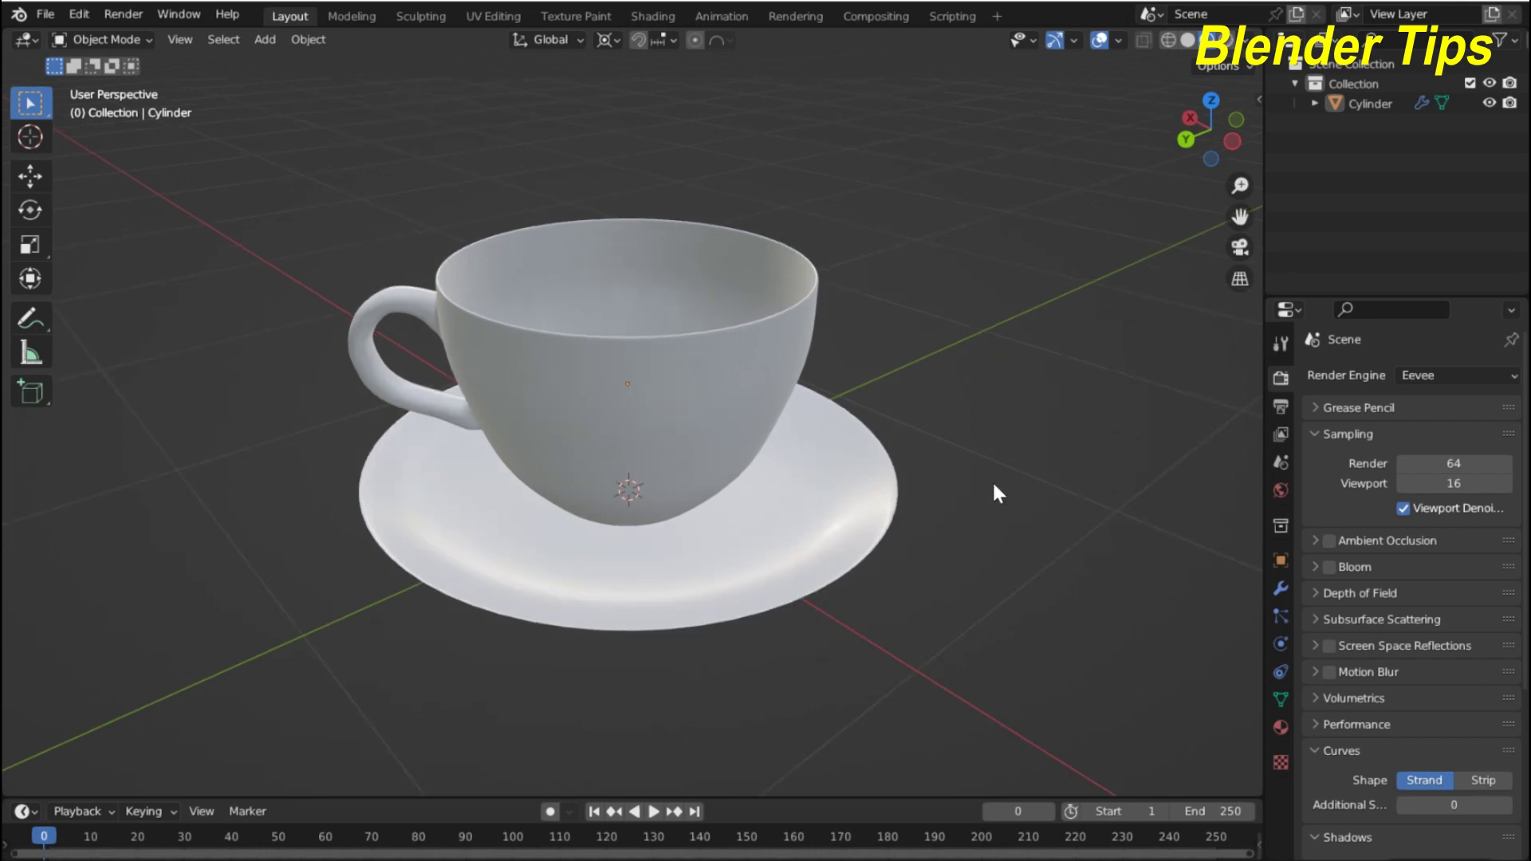
# - Turn on Screencast Keys from the N sidebar, then bring up the Add > Mesh list
pyautogui.press('n')
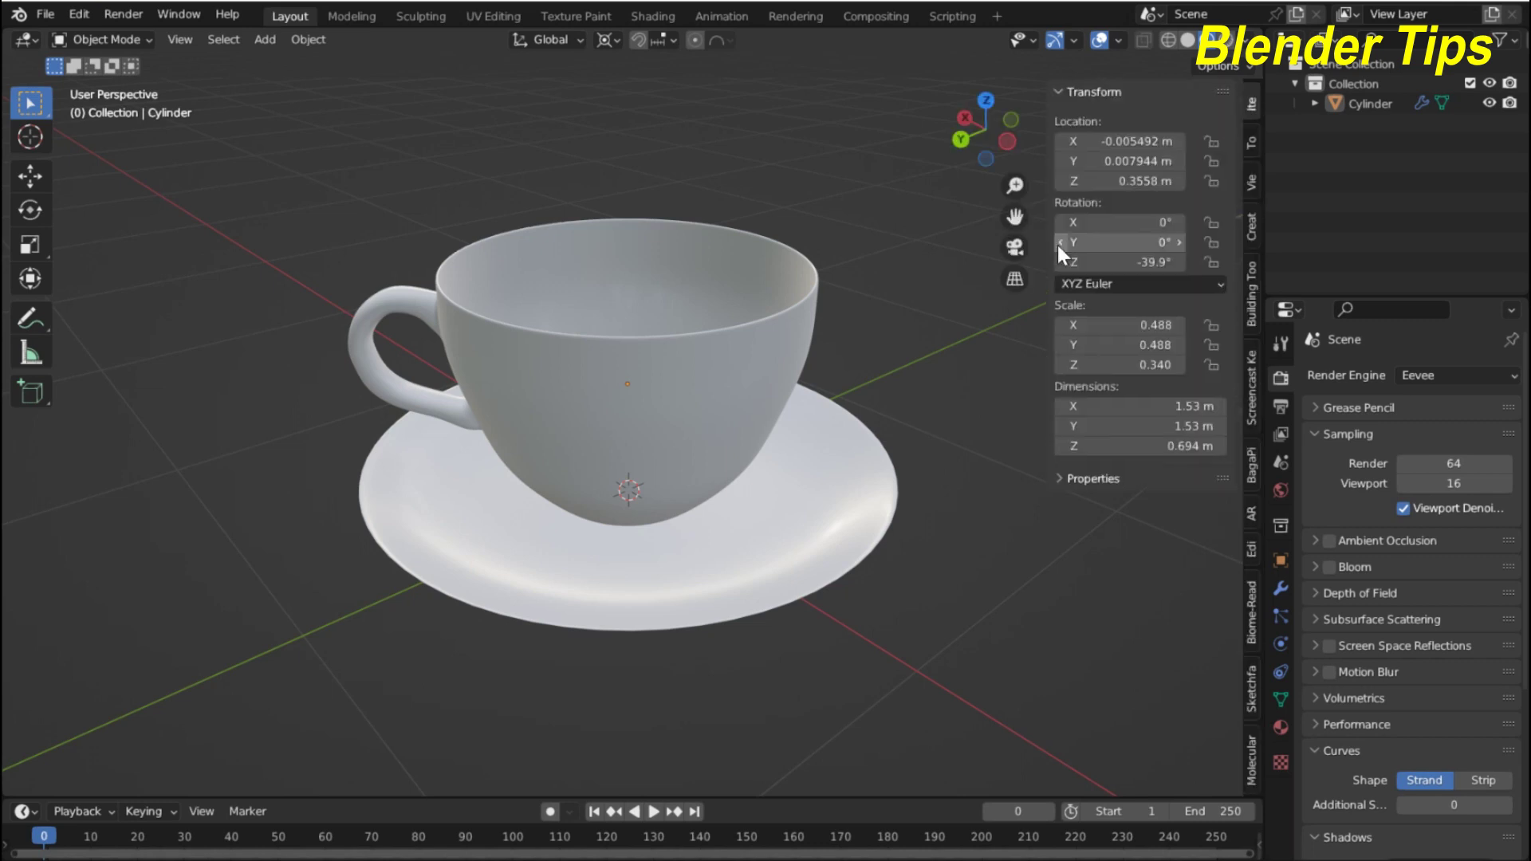
pyautogui.click(1249, 404)
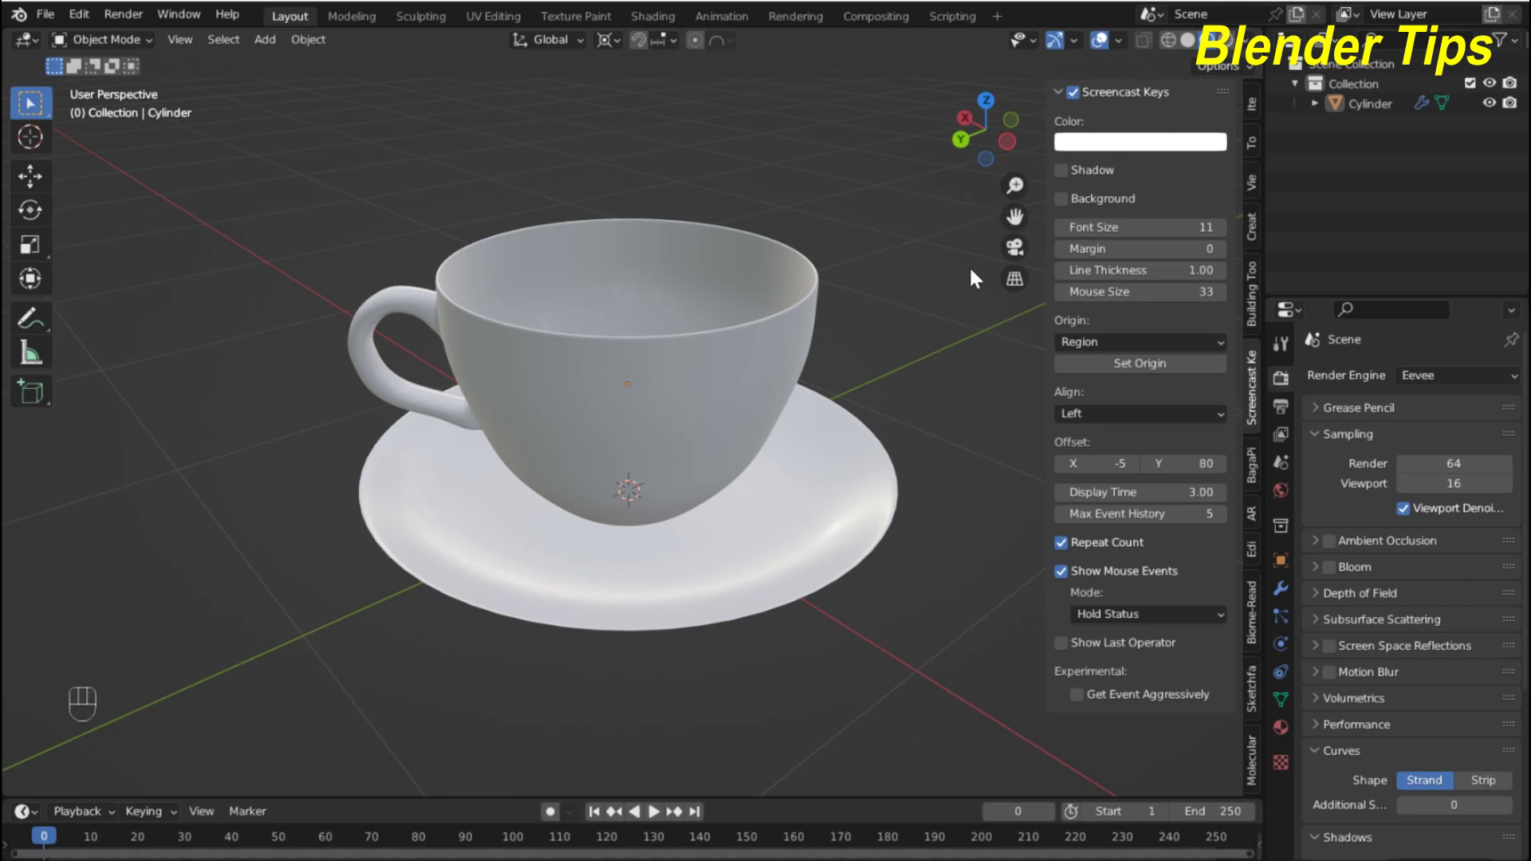
pyautogui.press('n')
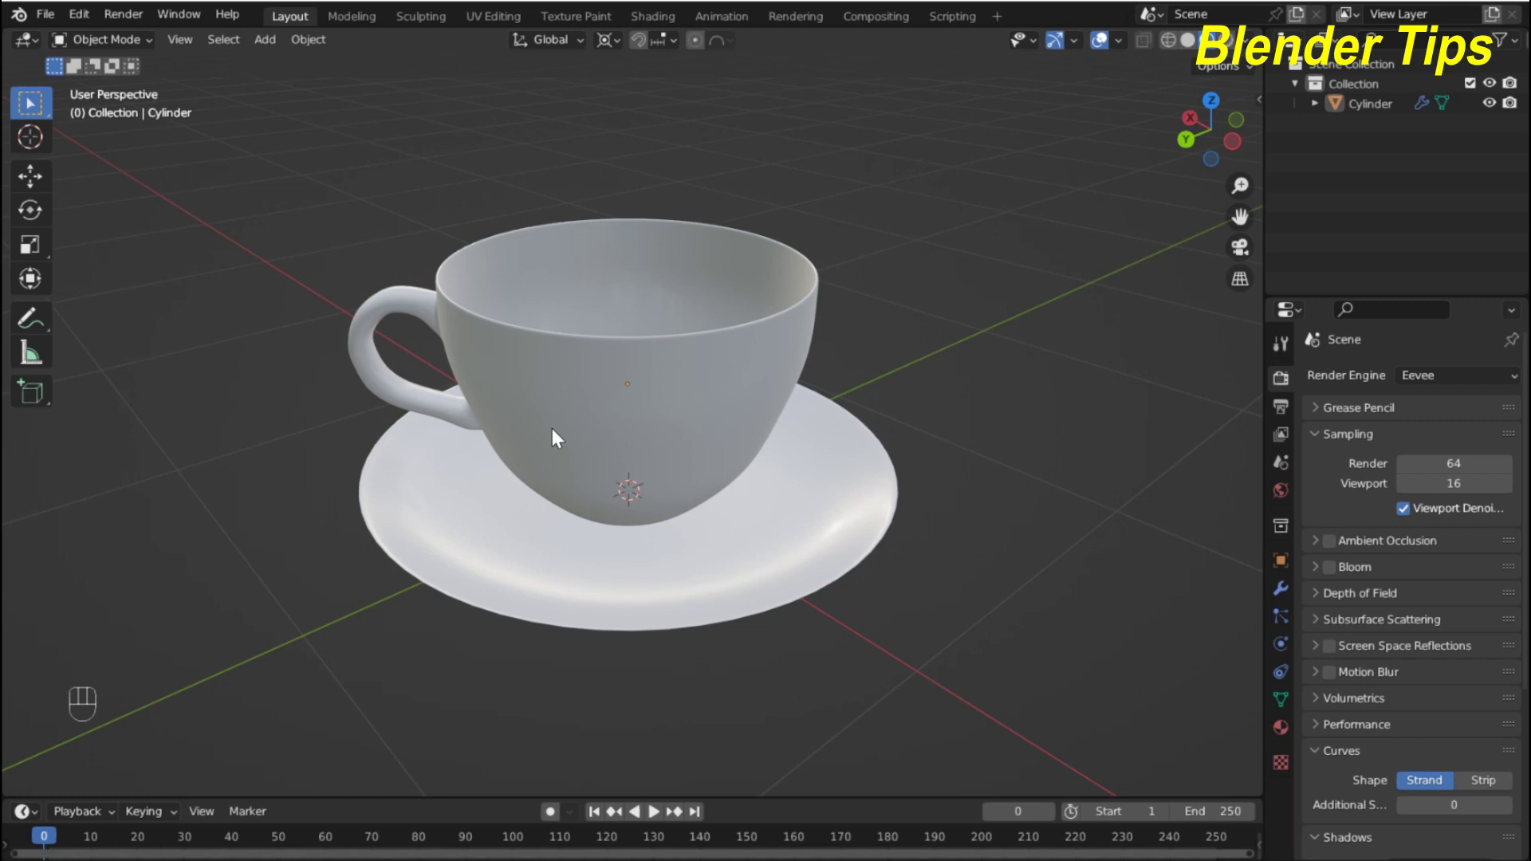
pyautogui.hotkey('shift', 'a')
pyautogui.moveTo(488, 162)
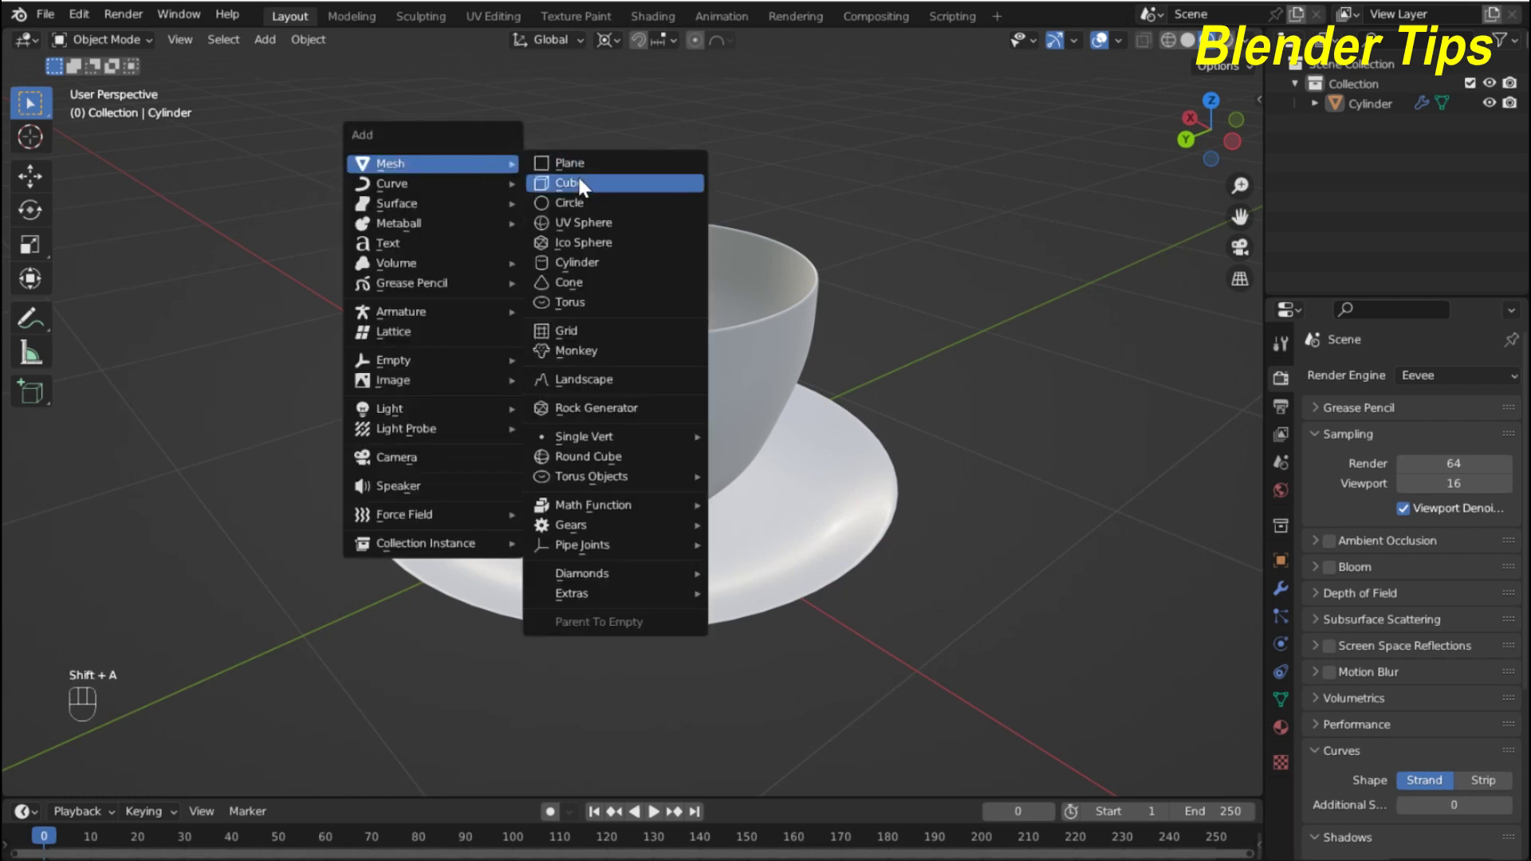
# - Add a UV sphere, scale it to 0.068 and raise it 1.1913 m along Z
pyautogui.click(592, 224)
pyautogui.scroll(-2, 616, 350)
pyautogui.press('s')
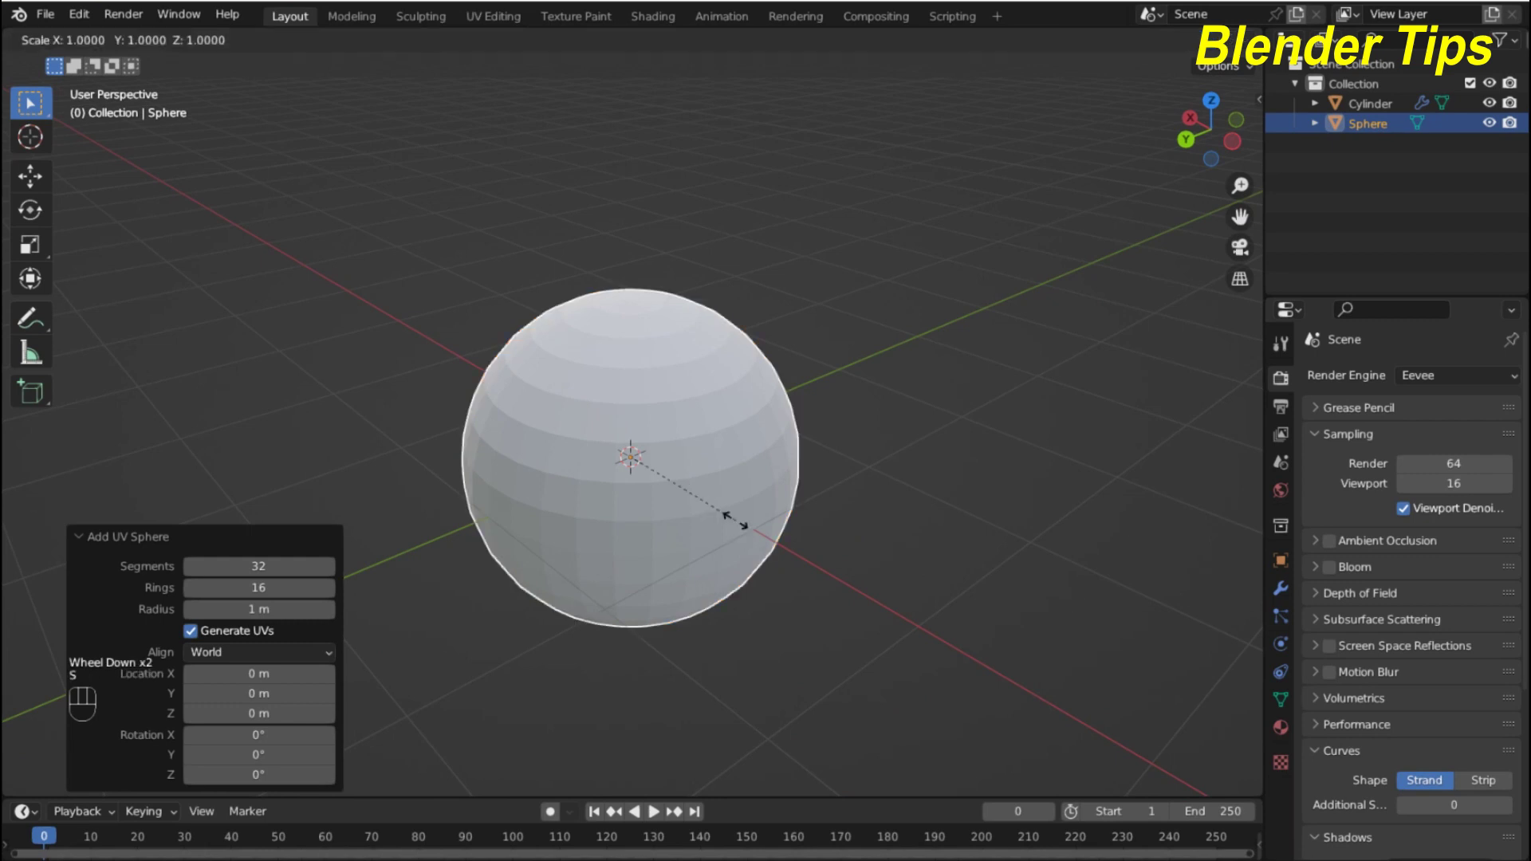
pyautogui.click(640, 458)
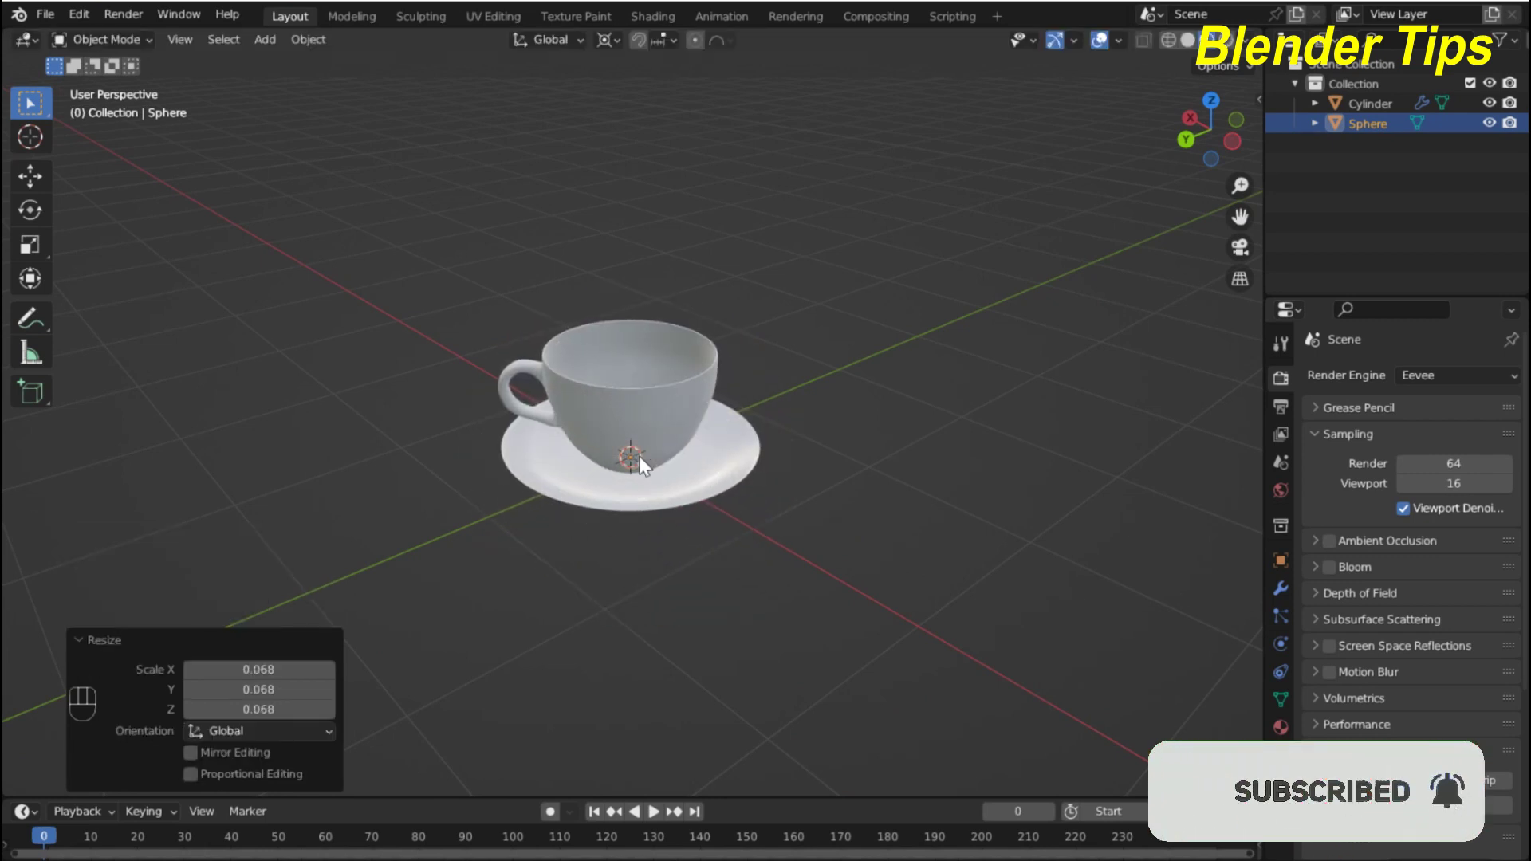
pyautogui.press('g')
pyautogui.press('z')
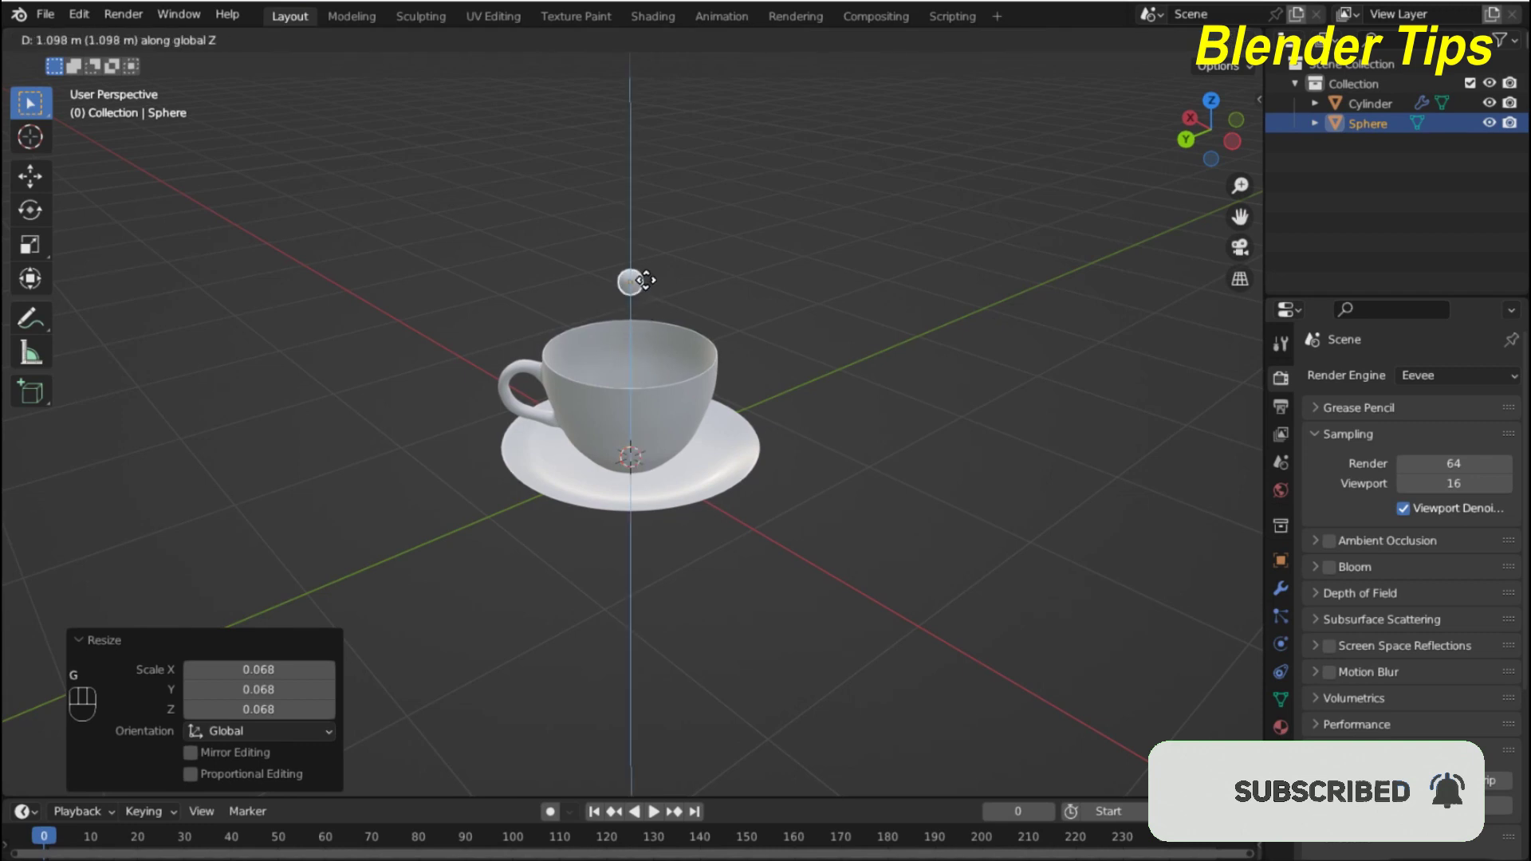
pyautogui.click(648, 264)
# - Orbit and zoom to check the sphere above the cup, then bring up the Add menu again
pyautogui.moveTo(650, 354); pyautogui.dragTo(603, 386, button='middle')
pyautogui.scroll(2, 648, 328)
pyautogui.scroll(-2, 648, 328)
pyautogui.scroll(1, 617, 342)
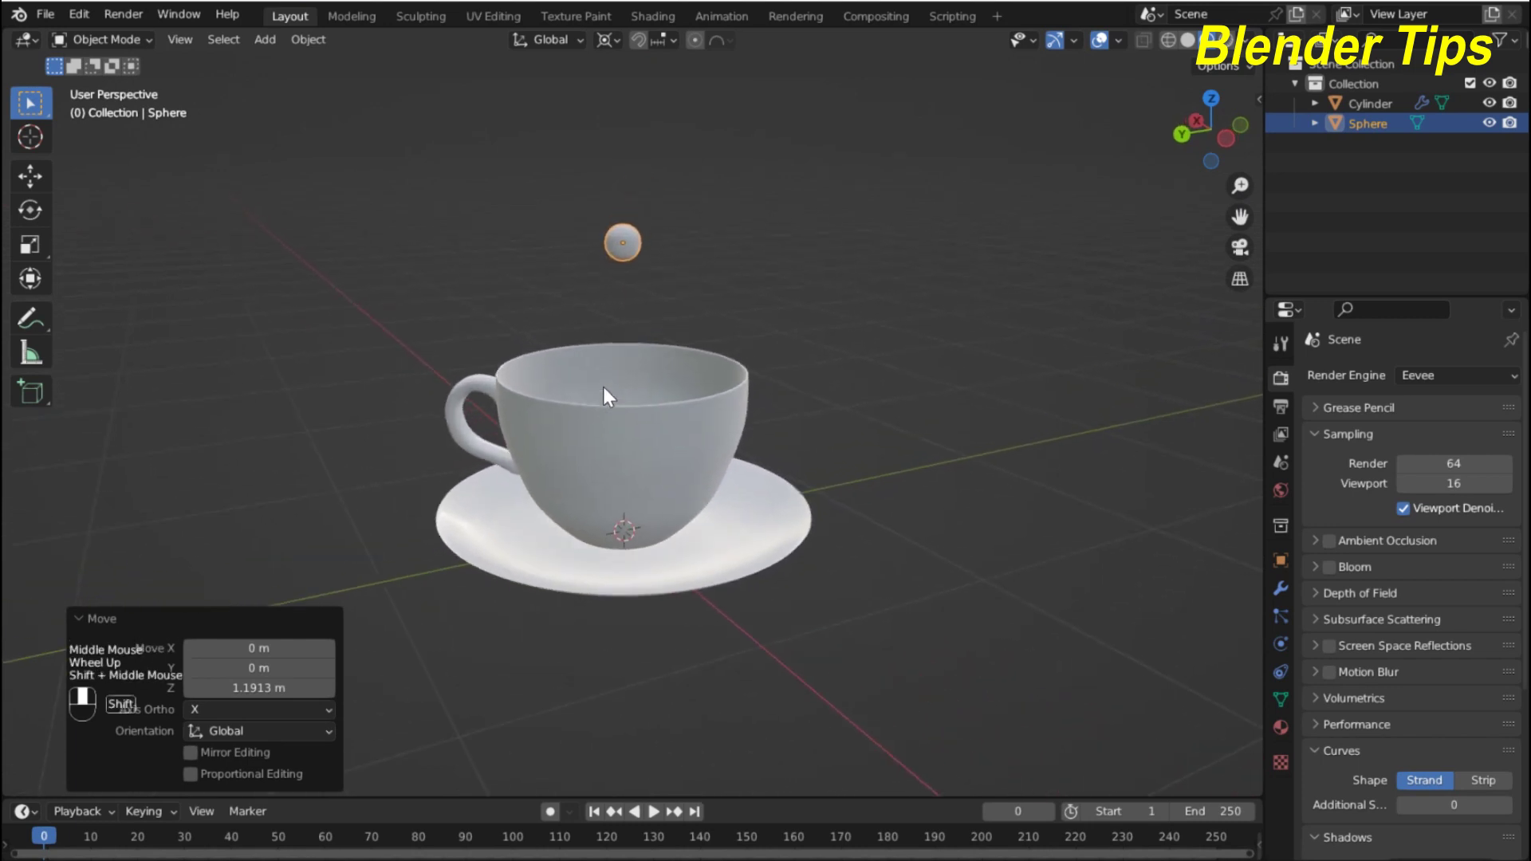
pyautogui.scroll(-1, 609, 371)
pyautogui.scroll(-1, 609, 381)
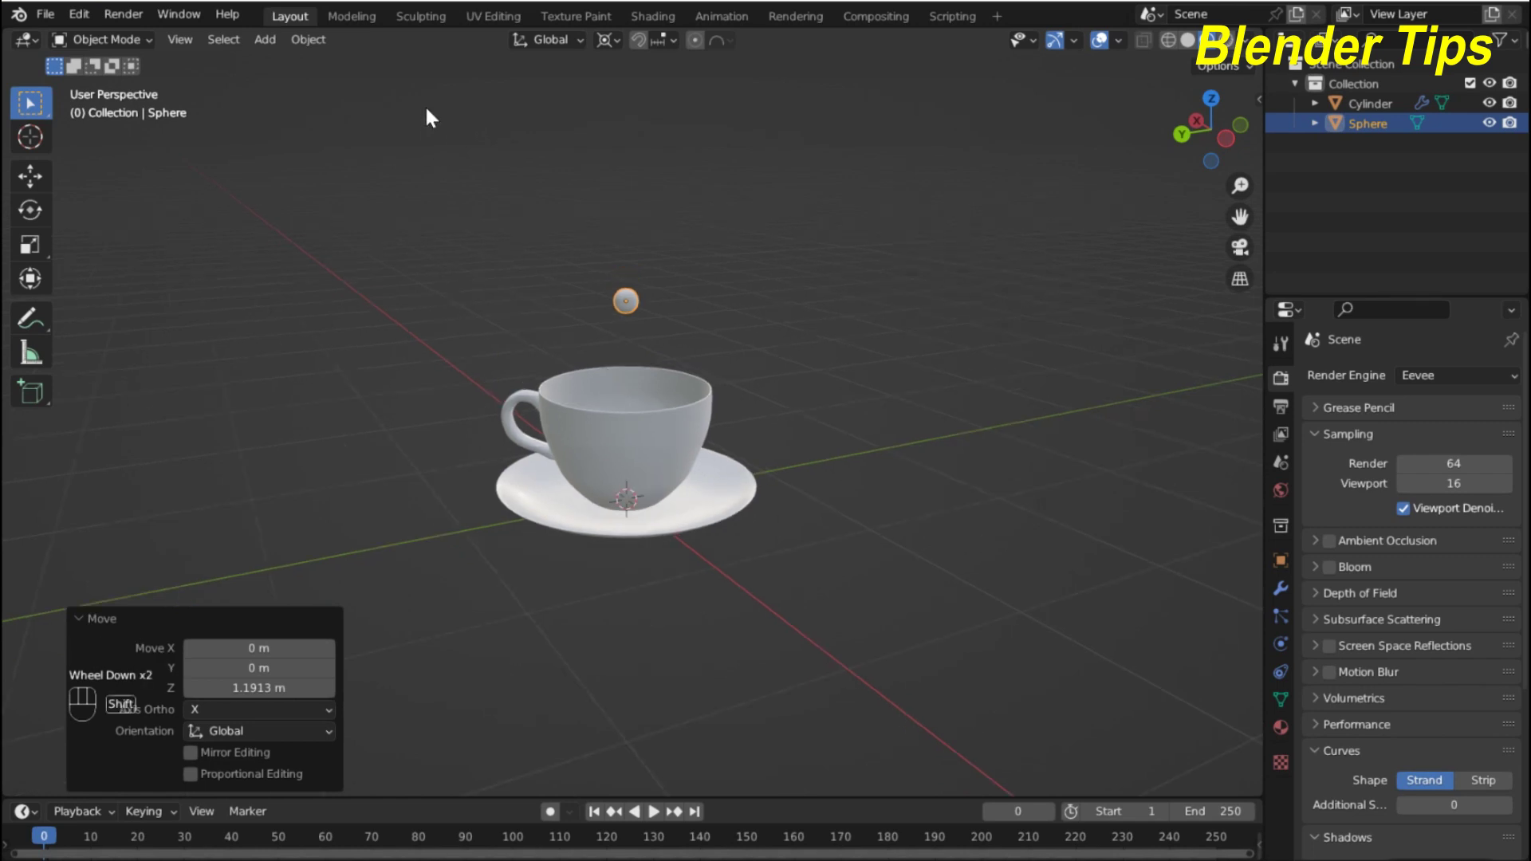
pyautogui.hotkey('shift', 'a')
pyautogui.moveTo(431, 102)
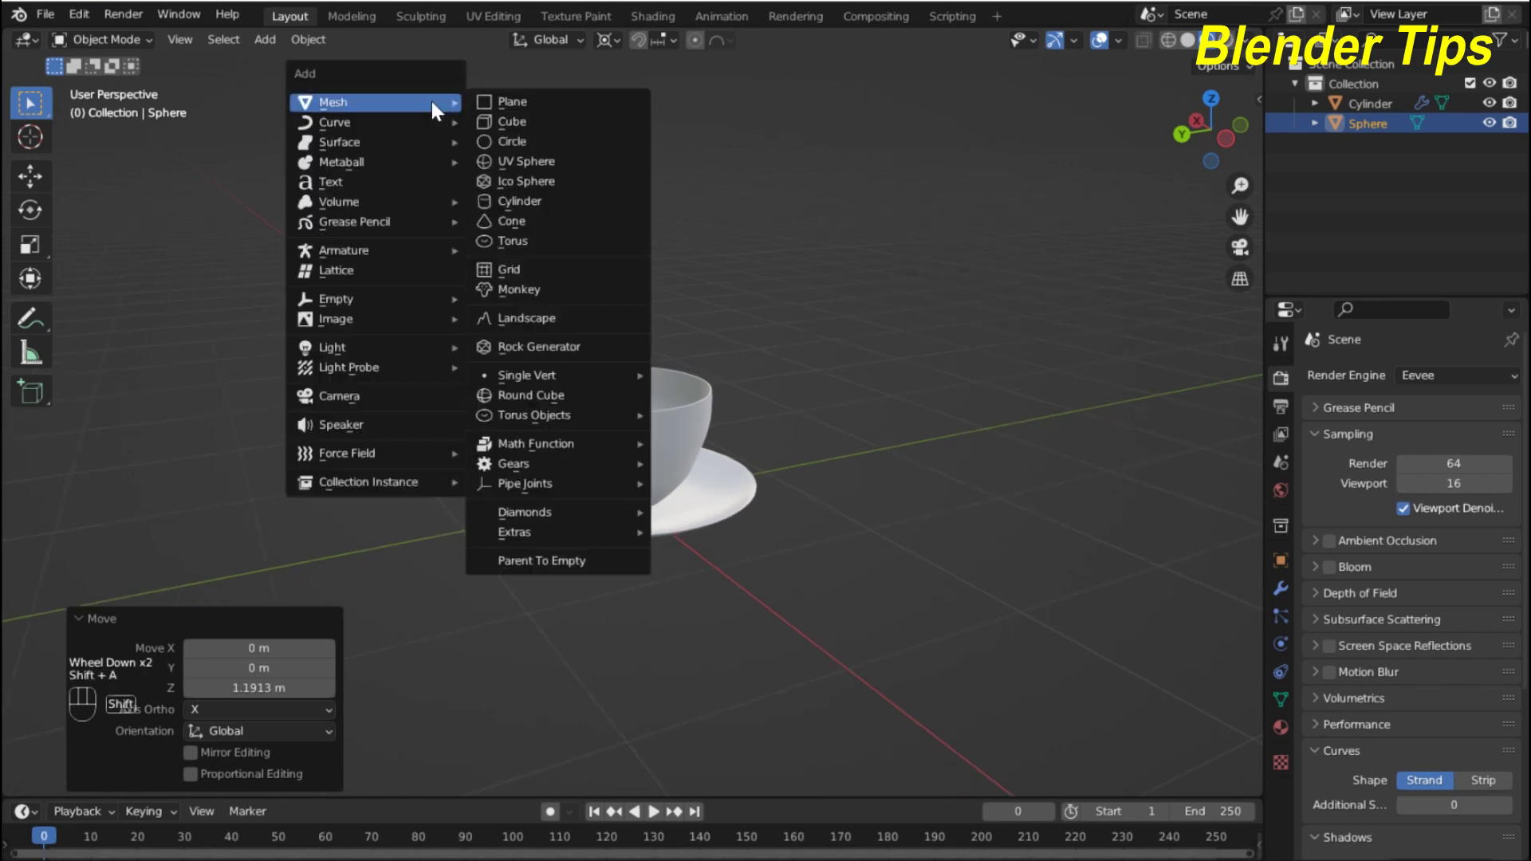
# - Add a cube and view the scene in wireframe from an orthographic front view
pyautogui.click(519, 120)
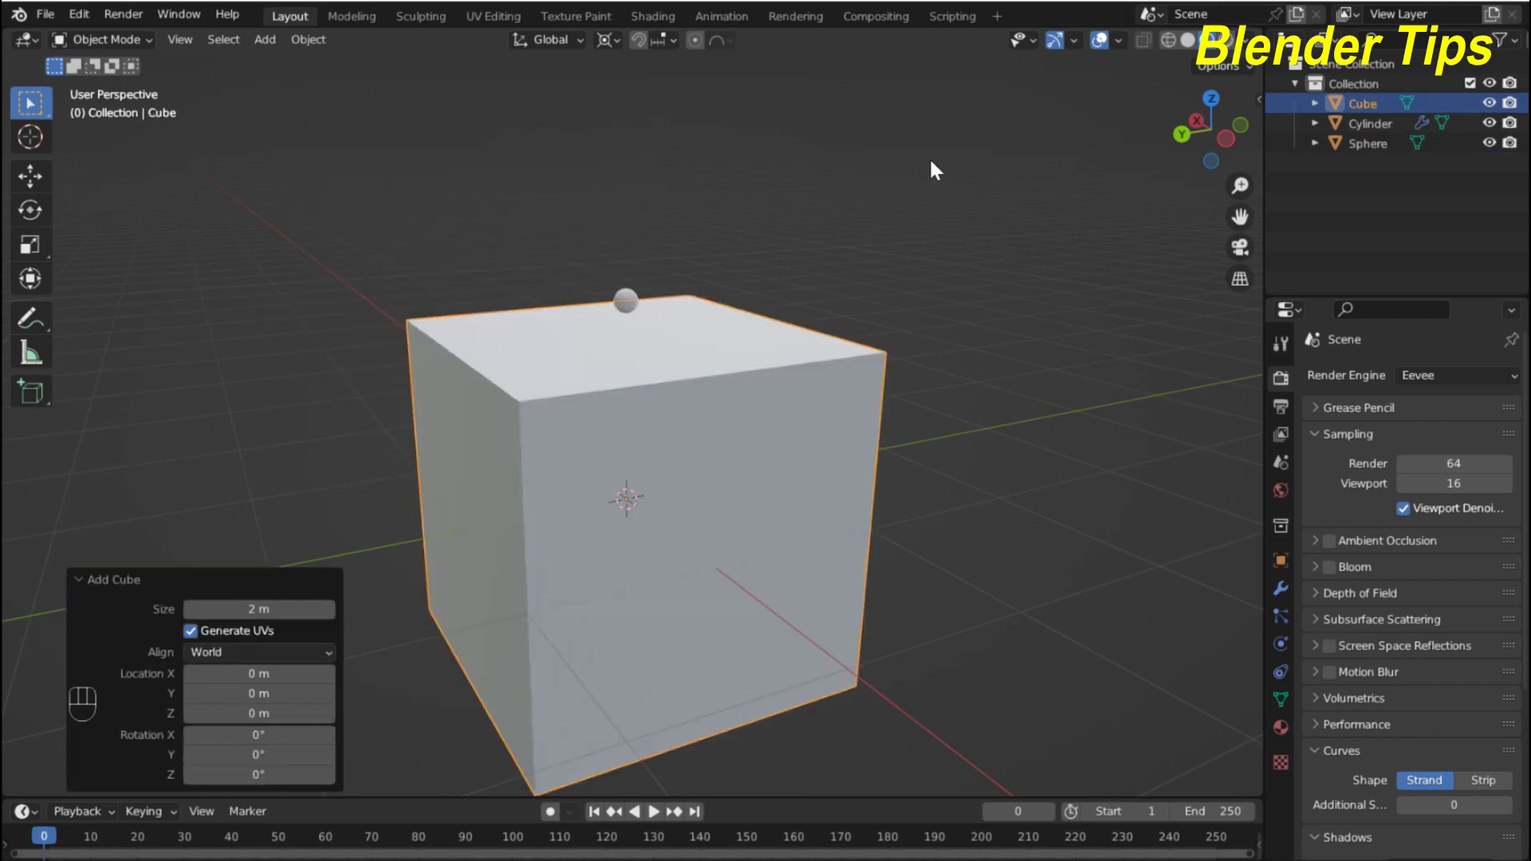
pyautogui.click(1166, 40)
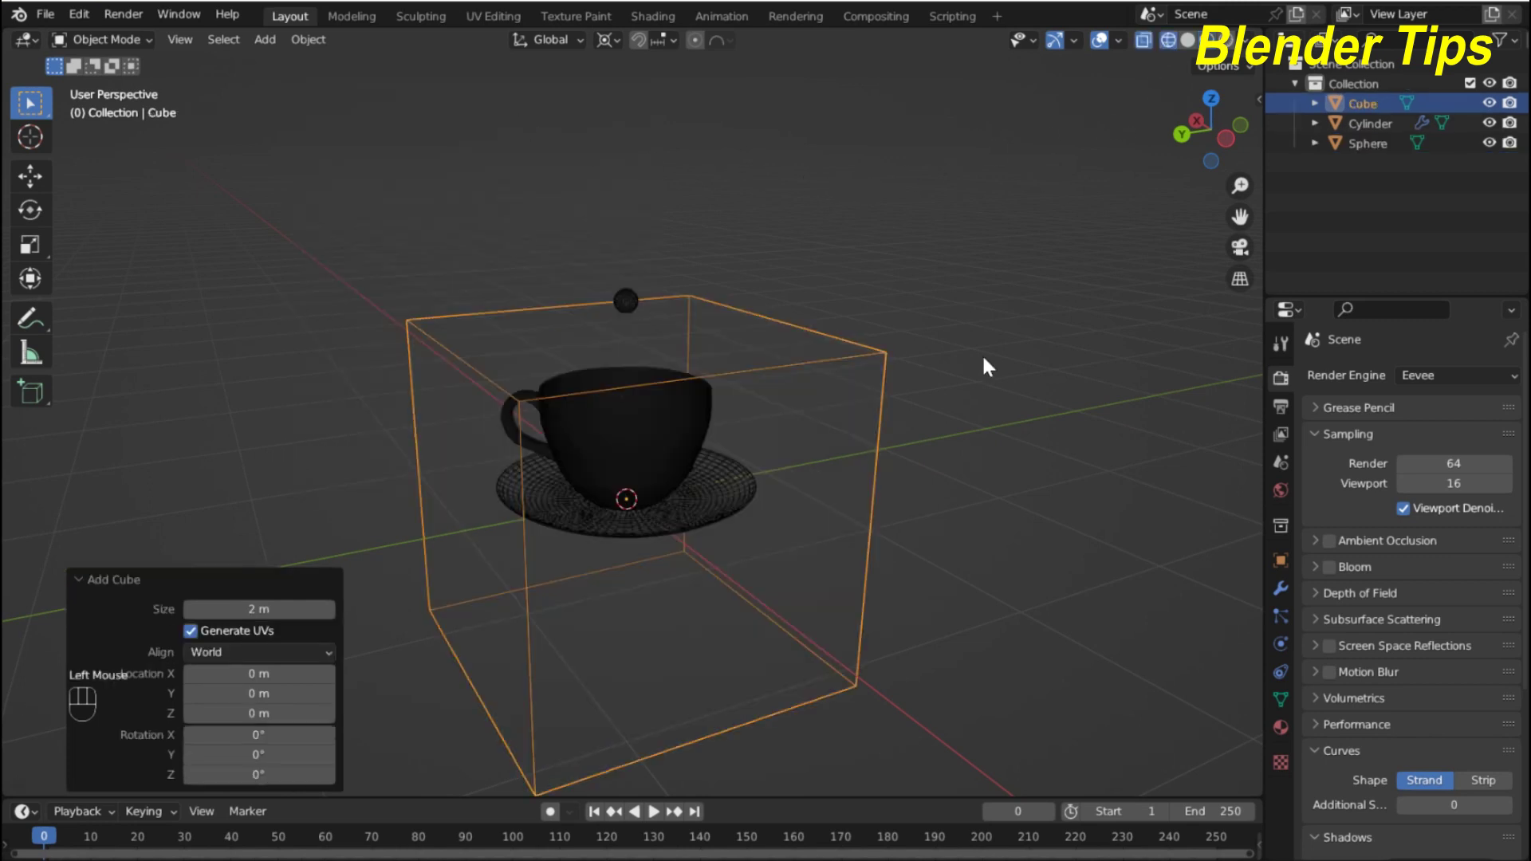
pyautogui.moveTo(905, 458); pyautogui.dragTo(844, 444, button='middle')
pyautogui.press('KP_5')
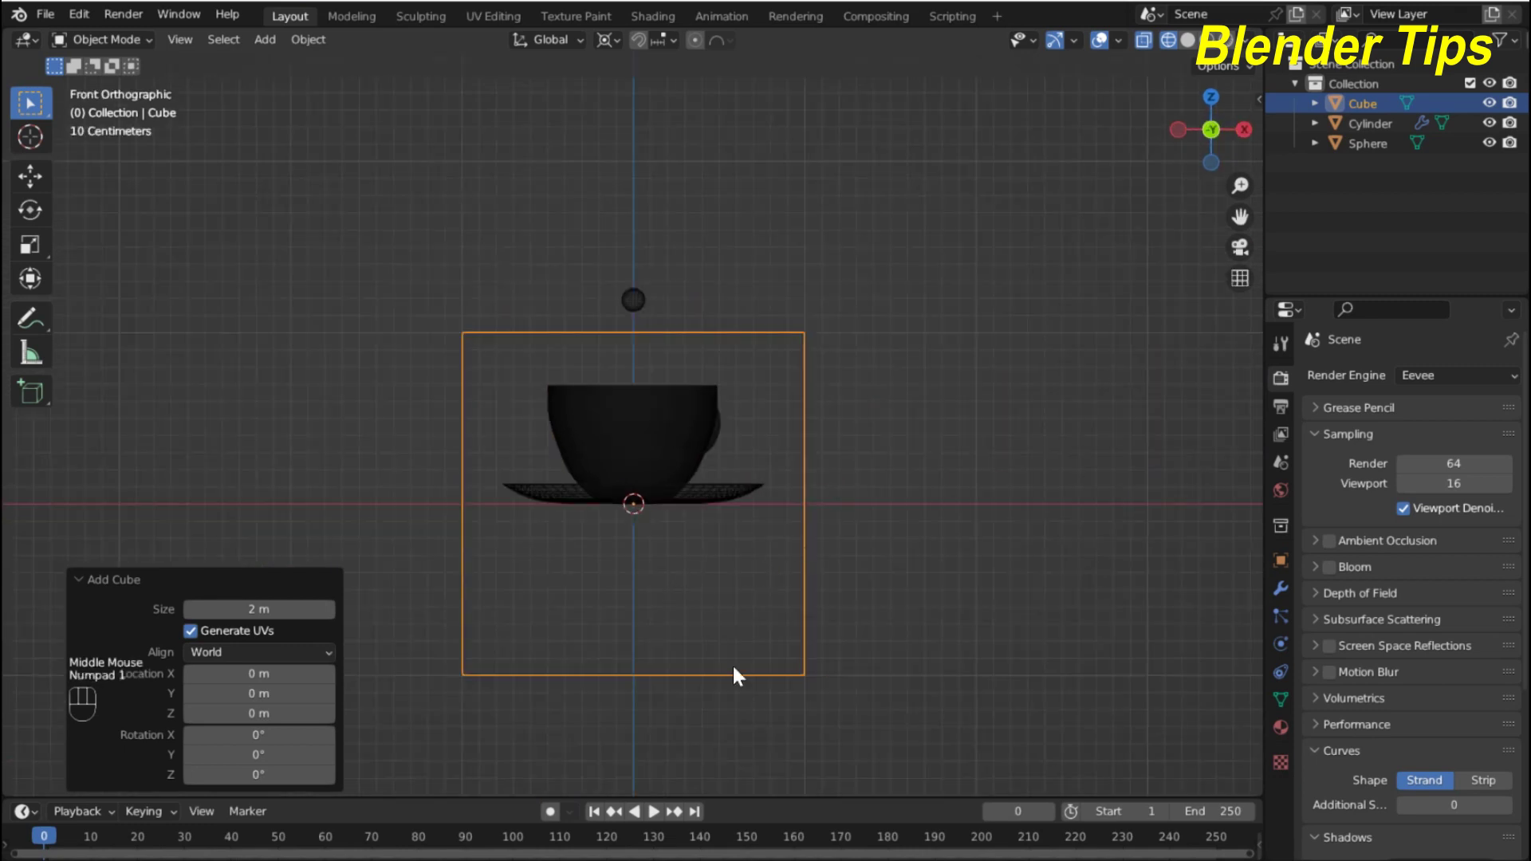
# - Scale the cube to 0.806 and raise it 0.599 m on Z to enclose the sphere
pyautogui.press('s')
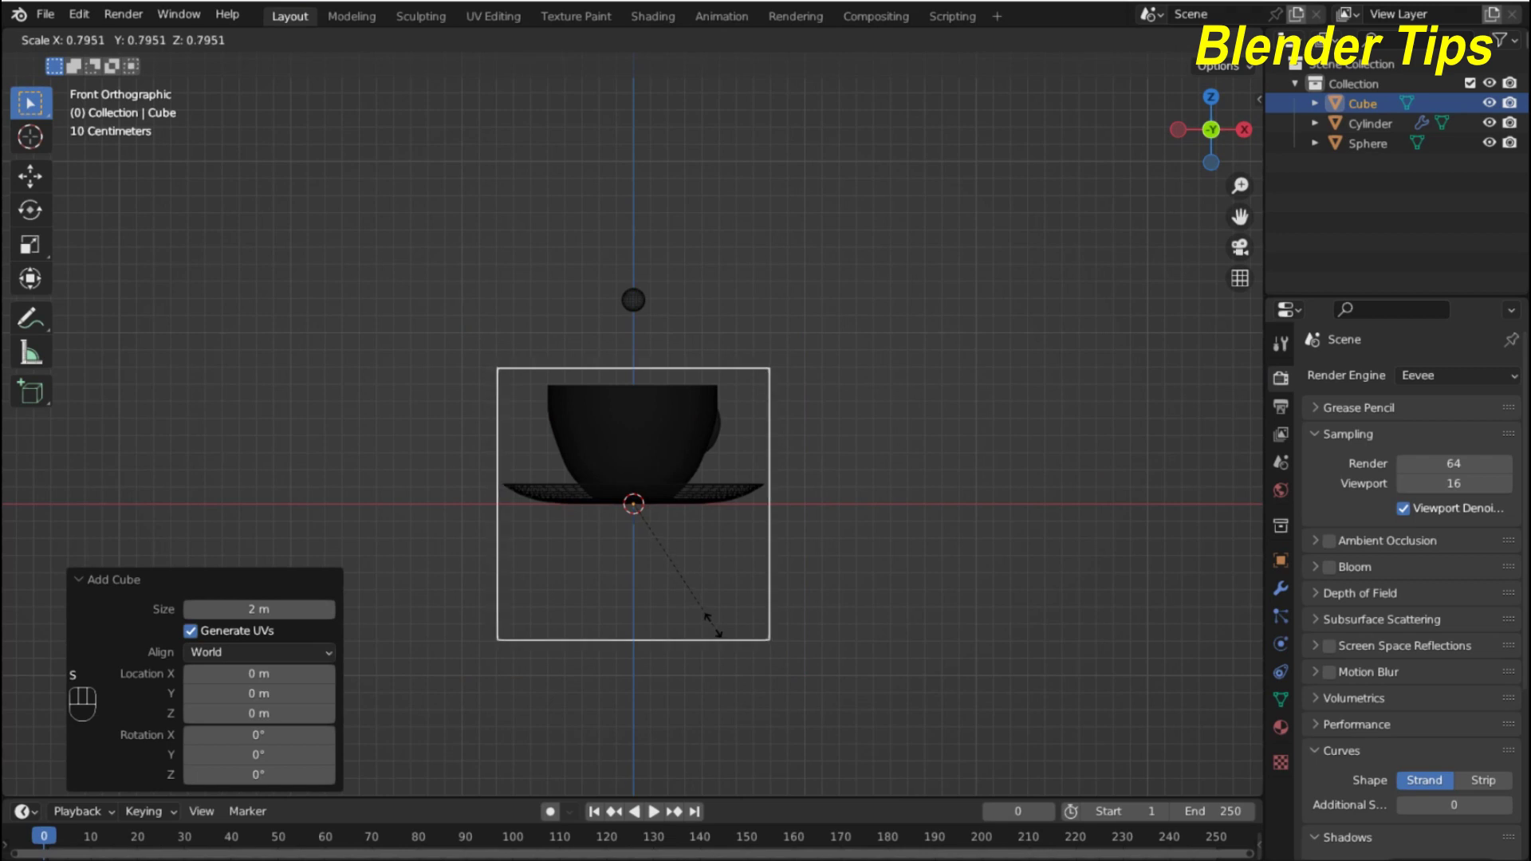
pyautogui.click(715, 630)
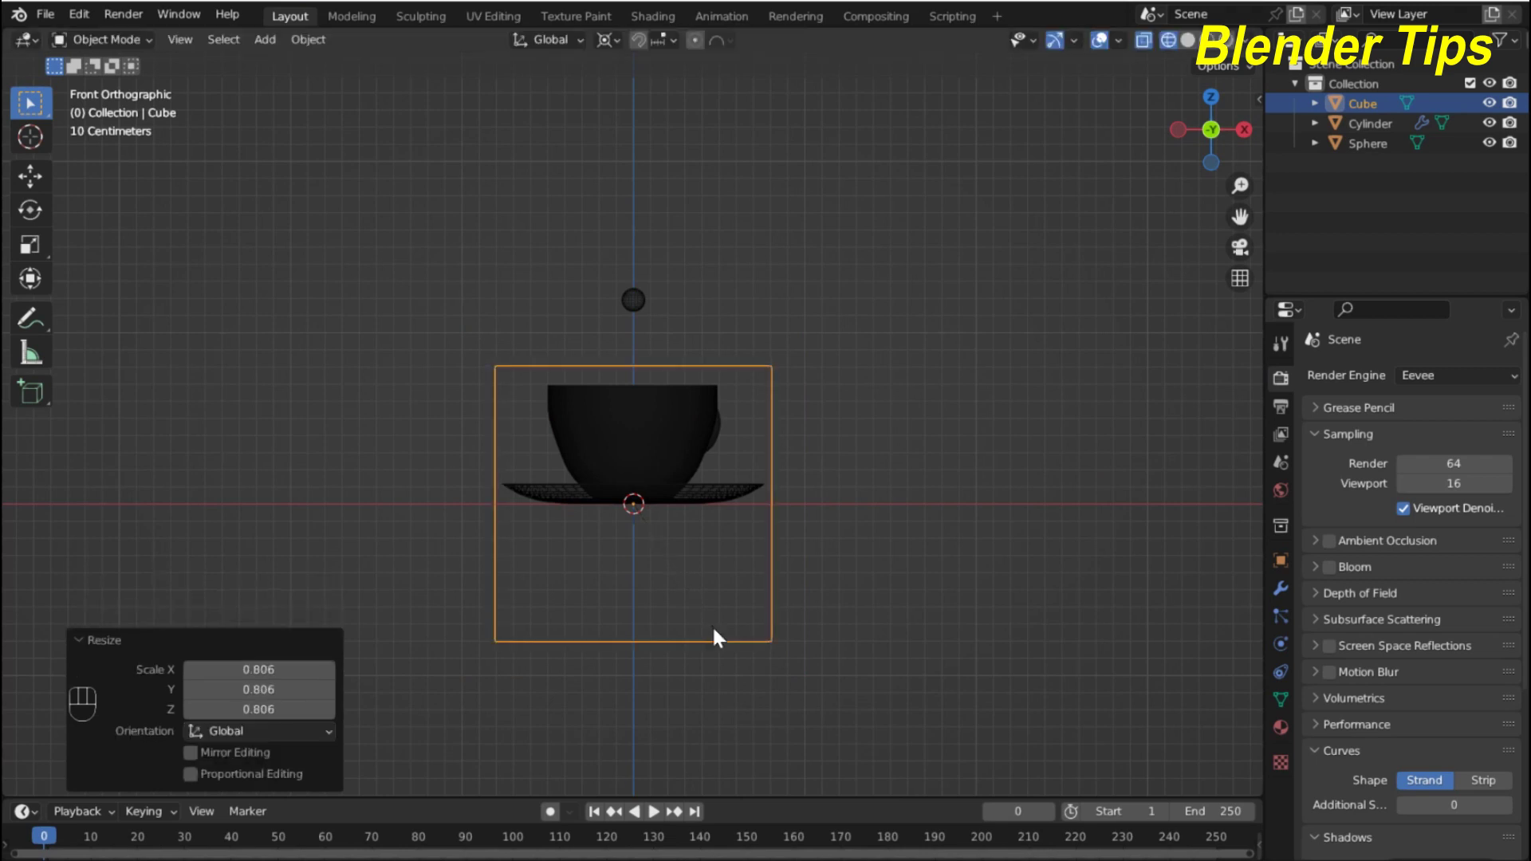
pyautogui.press('g')
pyautogui.press('z')
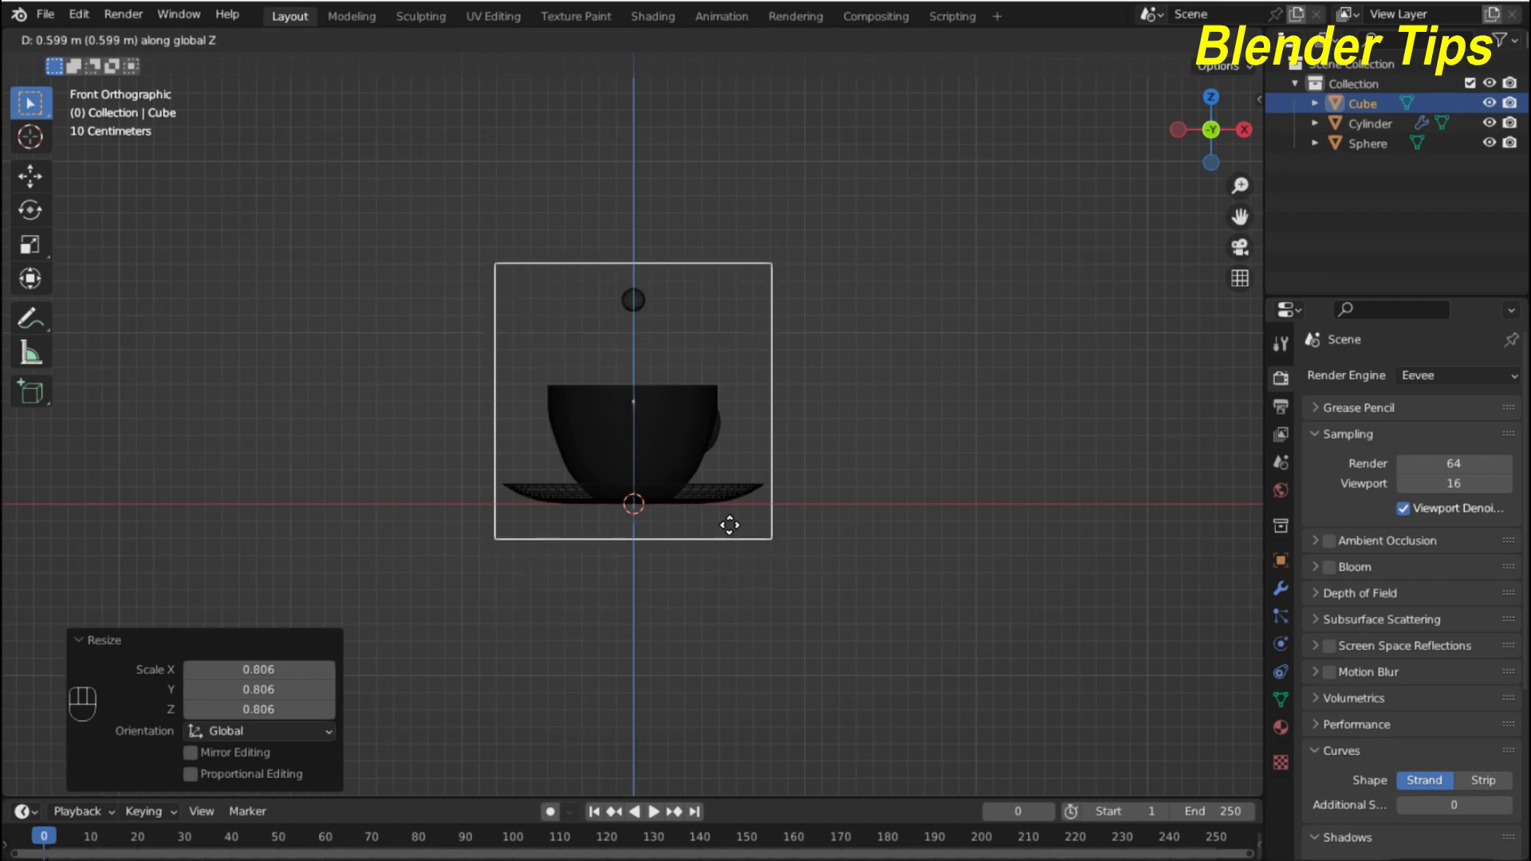
pyautogui.click(729, 524)
# - Orbit back to perspective and zoom to confirm the cube surrounds cup and sphere
pyautogui.scroll(3, 729, 515)
pyautogui.scroll(-3, 729, 515)
pyautogui.moveTo(729, 521)
pyautogui.mouseDown(button='middle')
pyautogui.moveTo(776, 572)
pyautogui.moveTo(887, 580)
pyautogui.moveTo(754, 523)
pyautogui.moveTo(722, 552)
pyautogui.moveTo(744, 506)
pyautogui.mouseUp(button='middle')
pyautogui.scroll(2, 837, 558)
pyautogui.scroll(-3, 837, 558)
pyautogui.scroll(3, 754, 523)
pyautogui.scroll(-1, 754, 523)
pyautogui.scroll(-2, 736, 554)
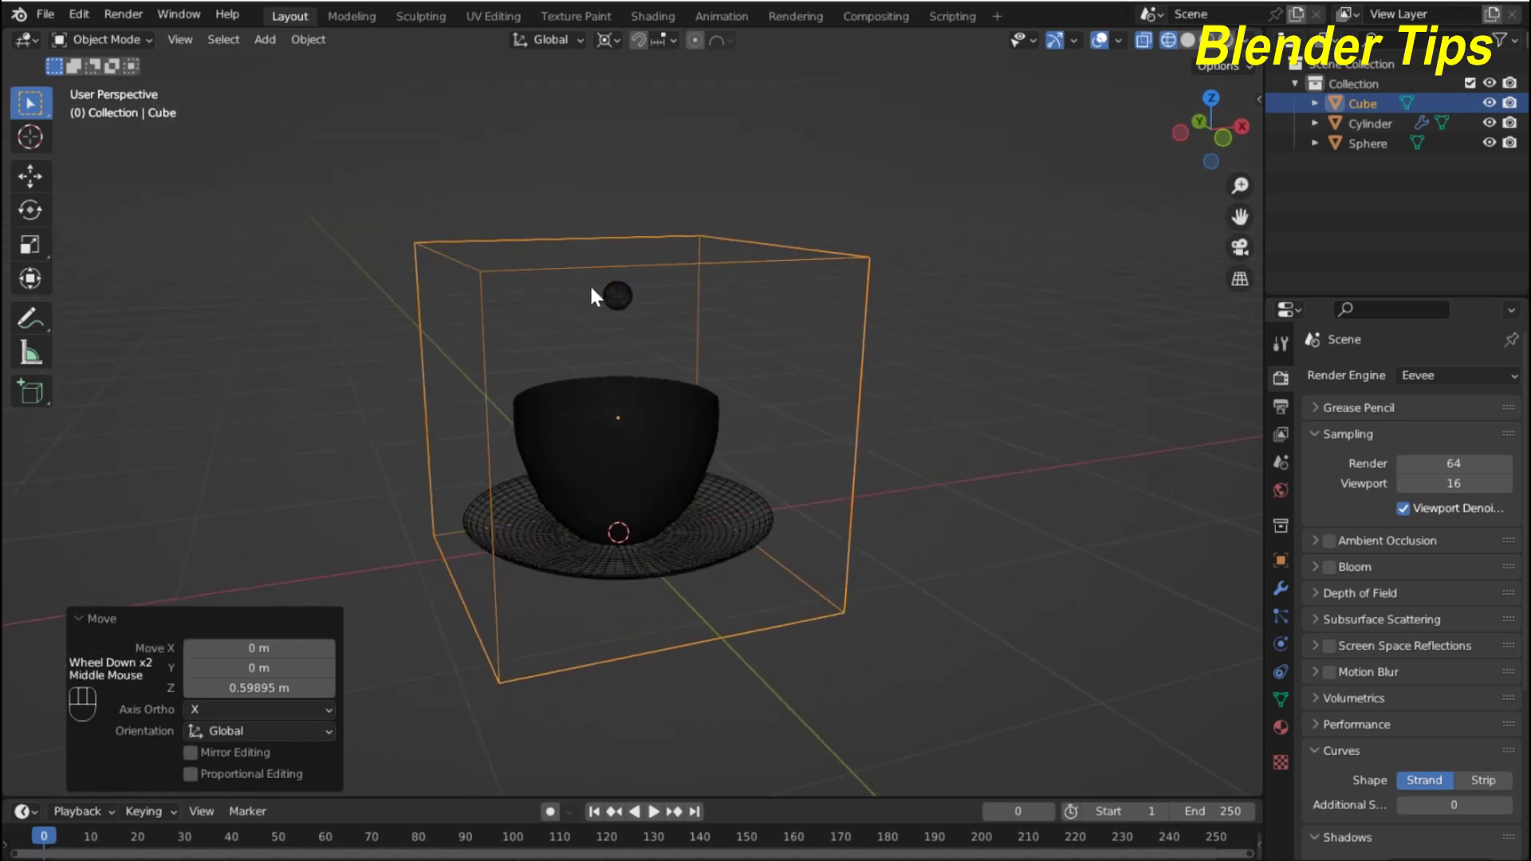
# - Select the sphere and add Fluid physics from a widened Physics properties tab
pyautogui.click(610, 295)
pyautogui.moveTo(853, 346); pyautogui.dragTo(899, 349, button='middle')
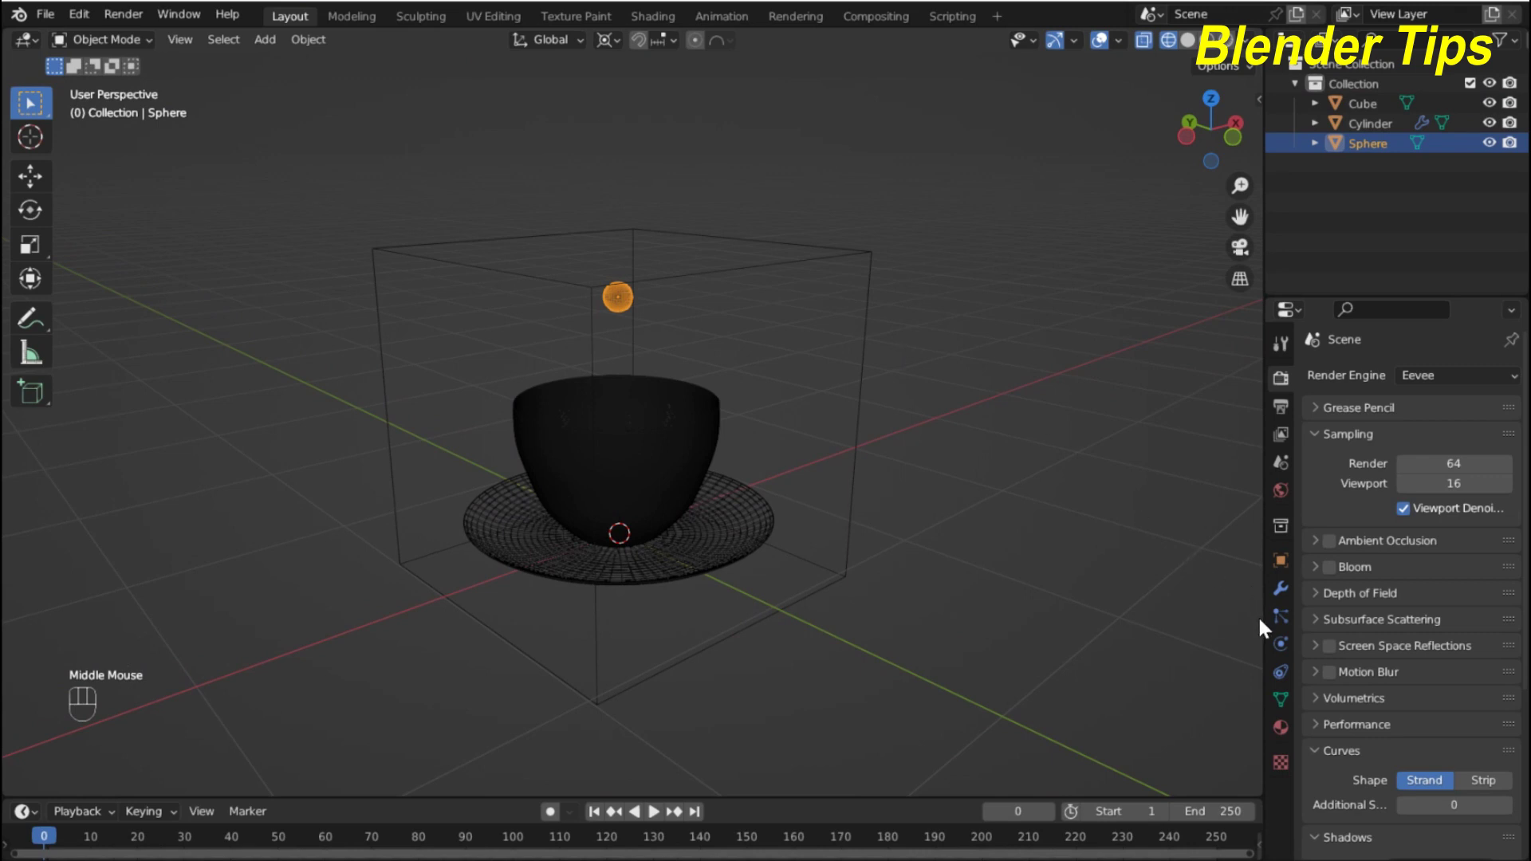
pyautogui.click(1278, 643)
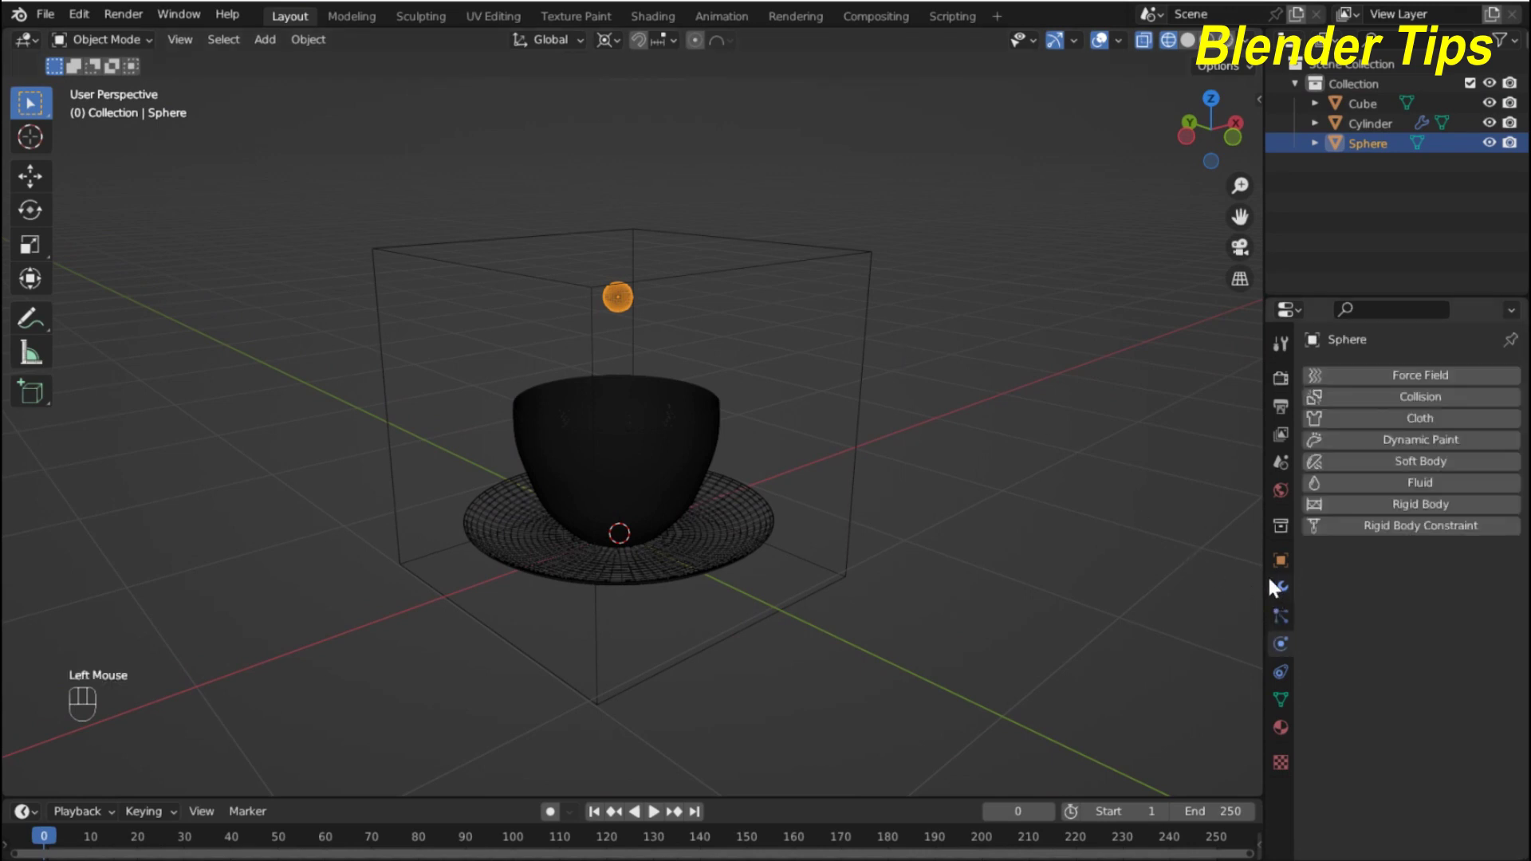
pyautogui.moveTo(1266, 574); pyautogui.dragTo(1168, 574)
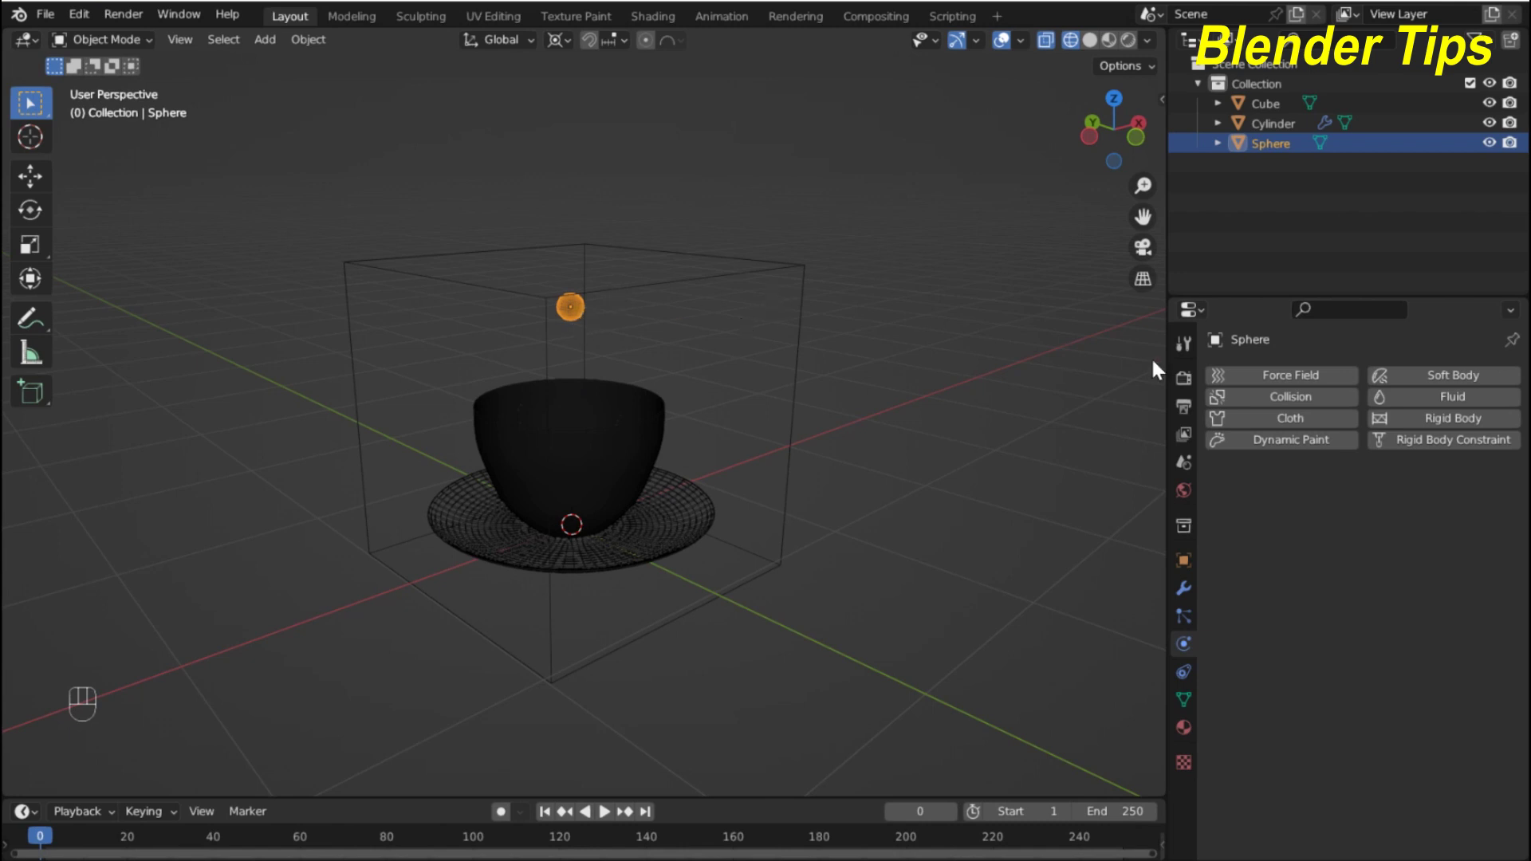
pyautogui.click(1418, 399)
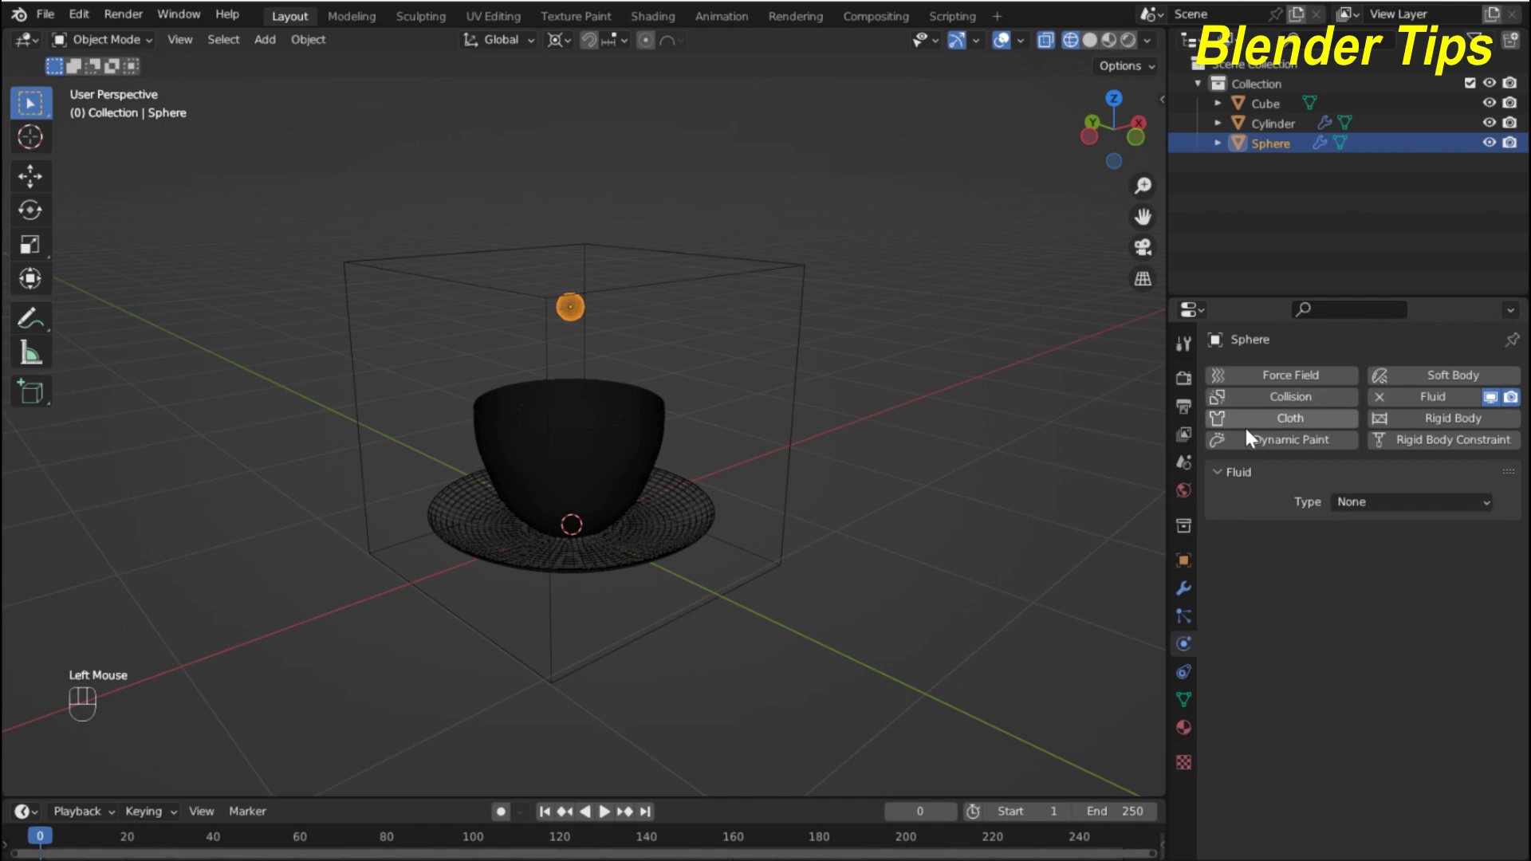
# - Set the sphere's Fluid type to Flow
pyautogui.click(1389, 502)
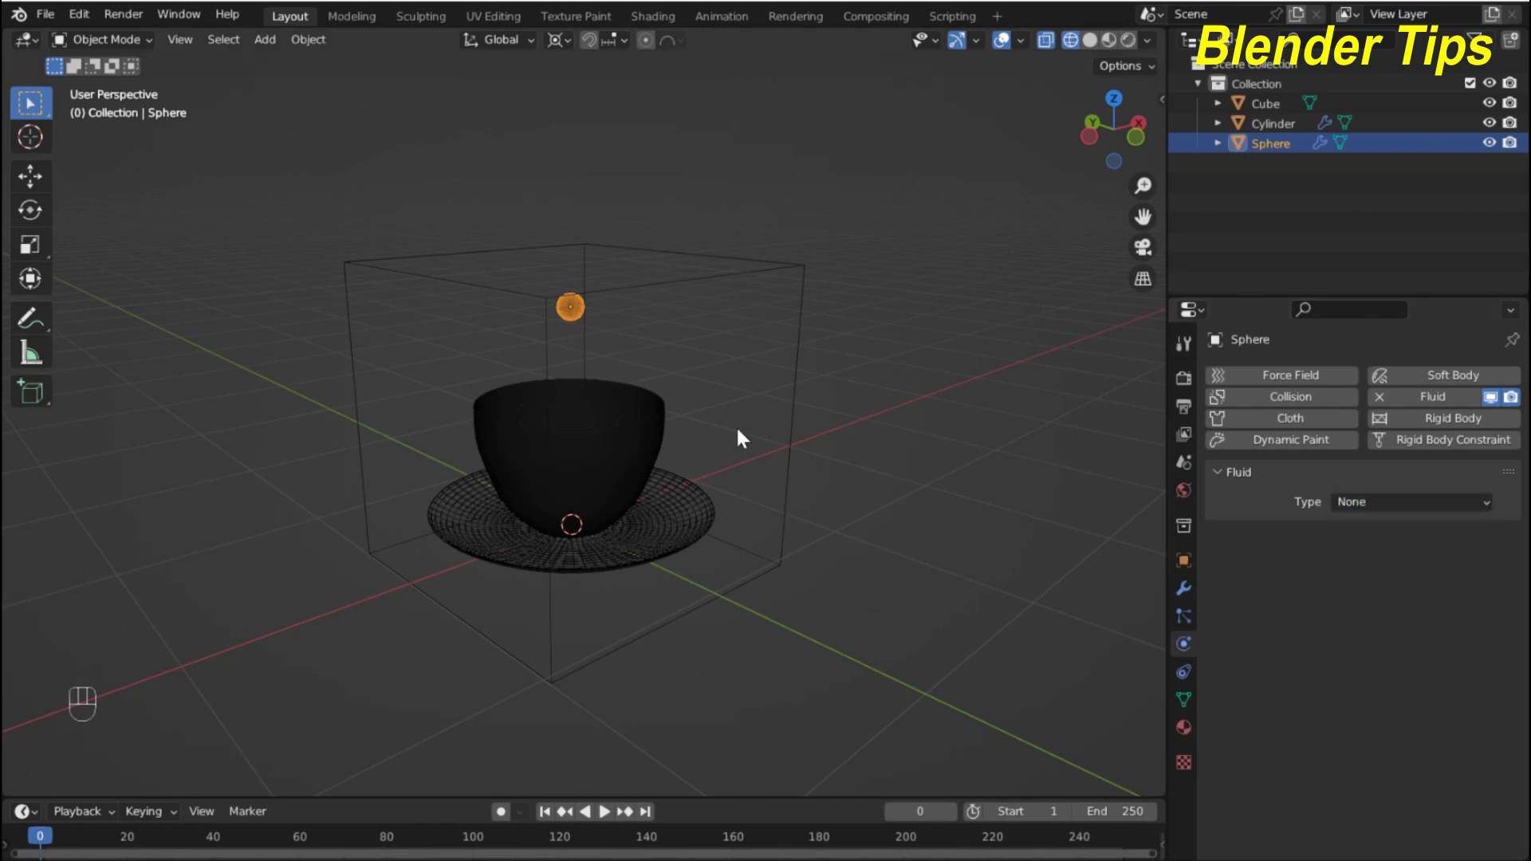
pyautogui.click(1351, 503)
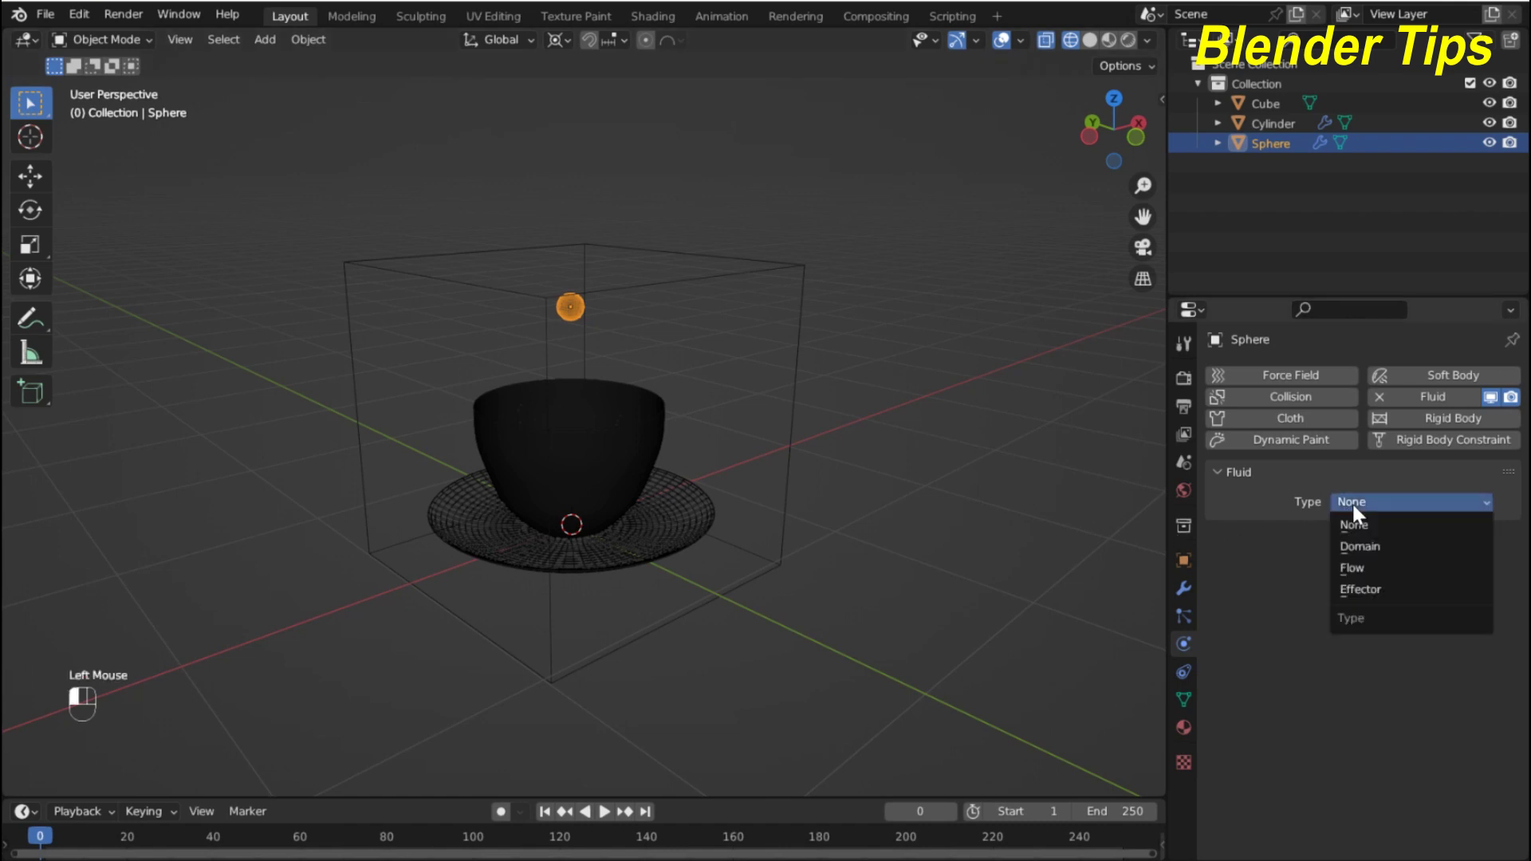
pyautogui.click(1358, 568)
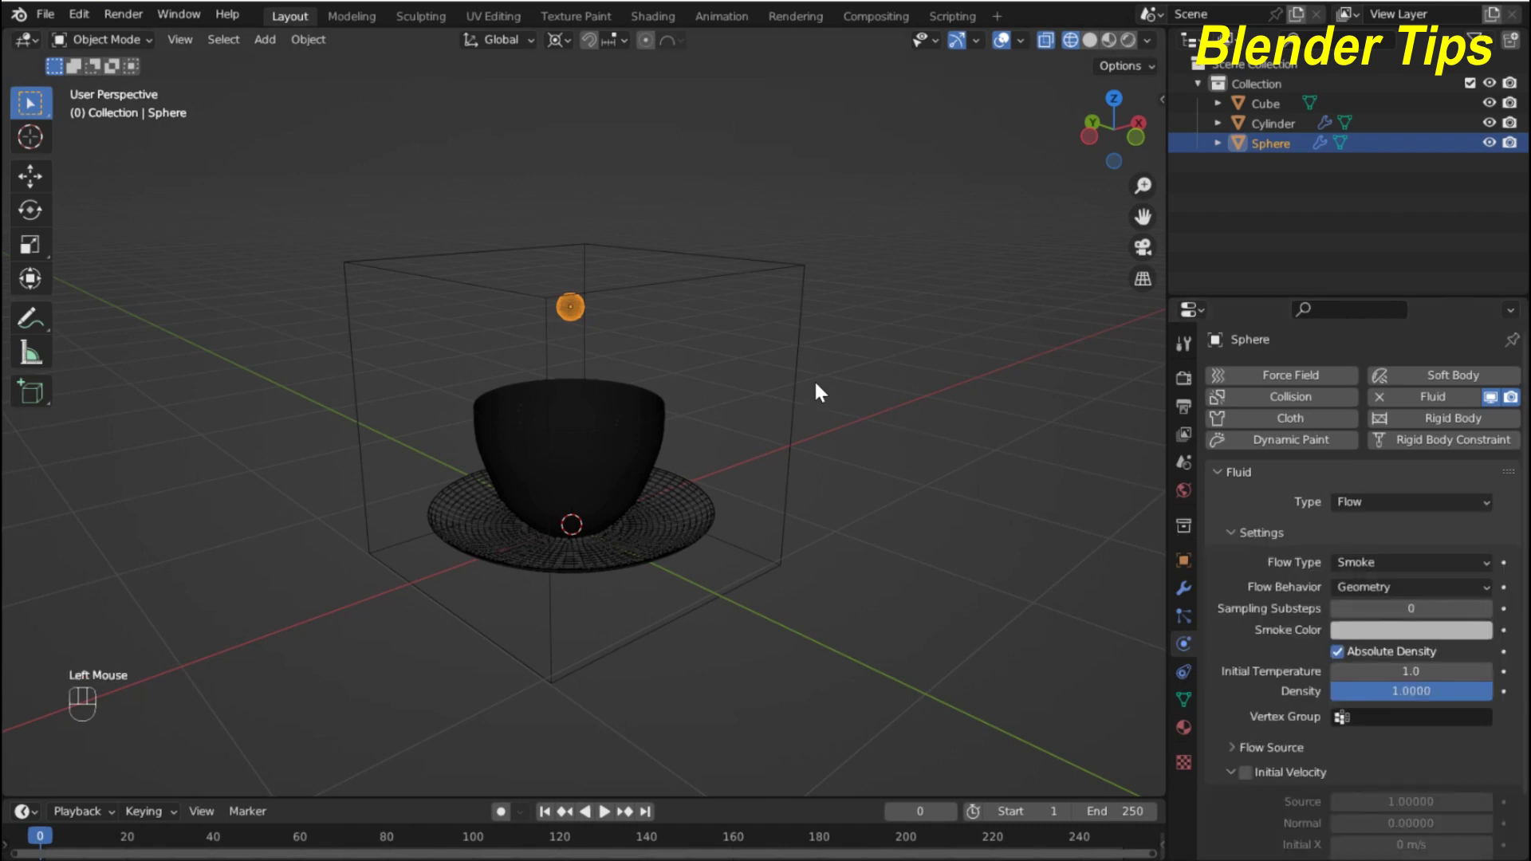
pyautogui.moveTo(813, 380); pyautogui.dragTo(821, 381, button='middle')
pyautogui.moveTo(1164, 534); pyautogui.dragTo(1152, 536)
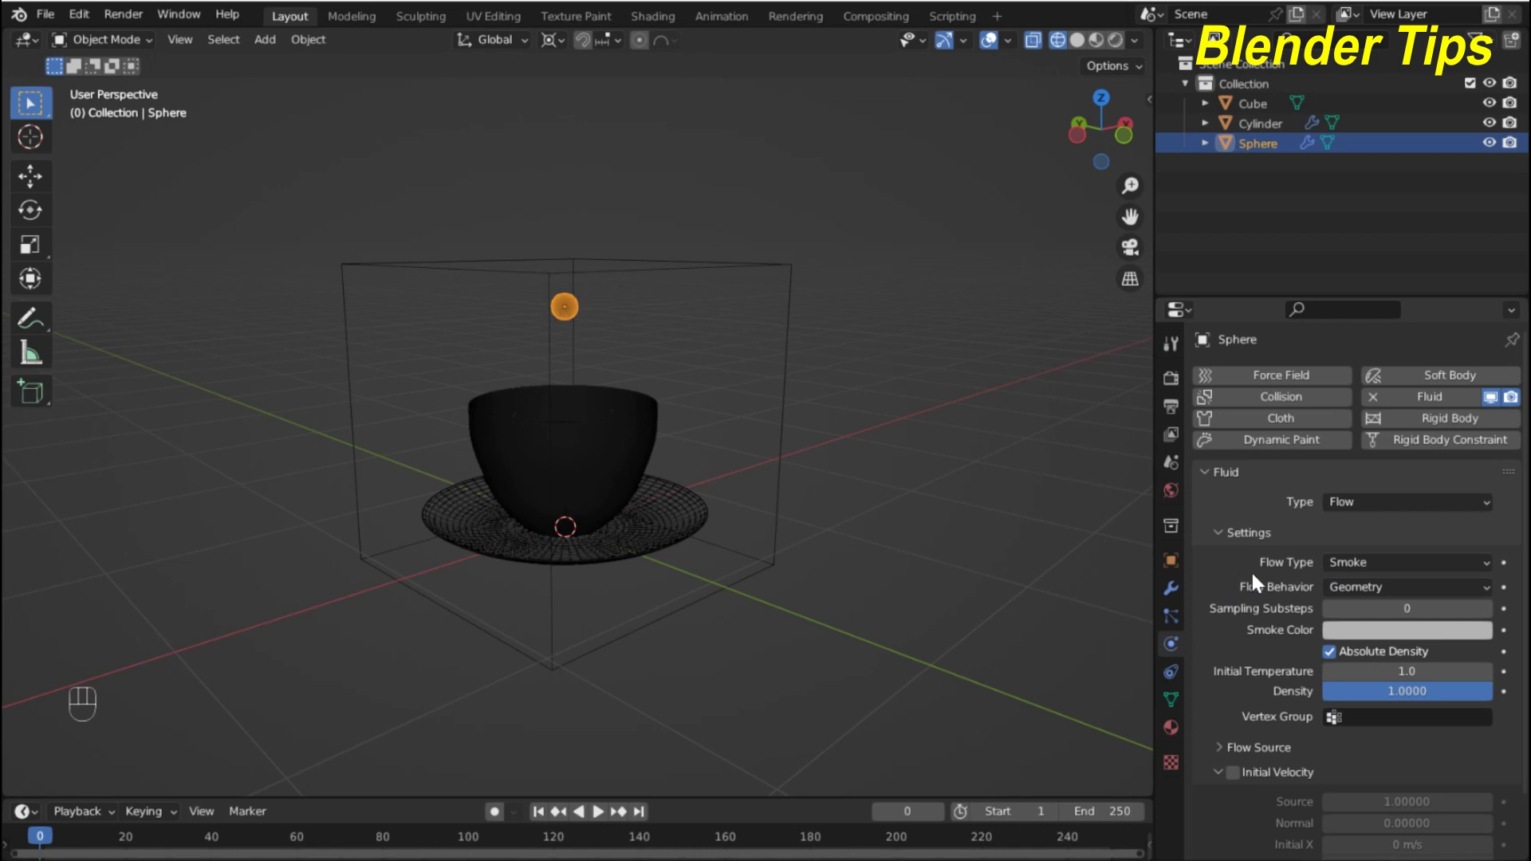
# - Set Flow Type to Liquid and Flow Behavior to Inflow, then select the cup
pyautogui.click(1377, 564)
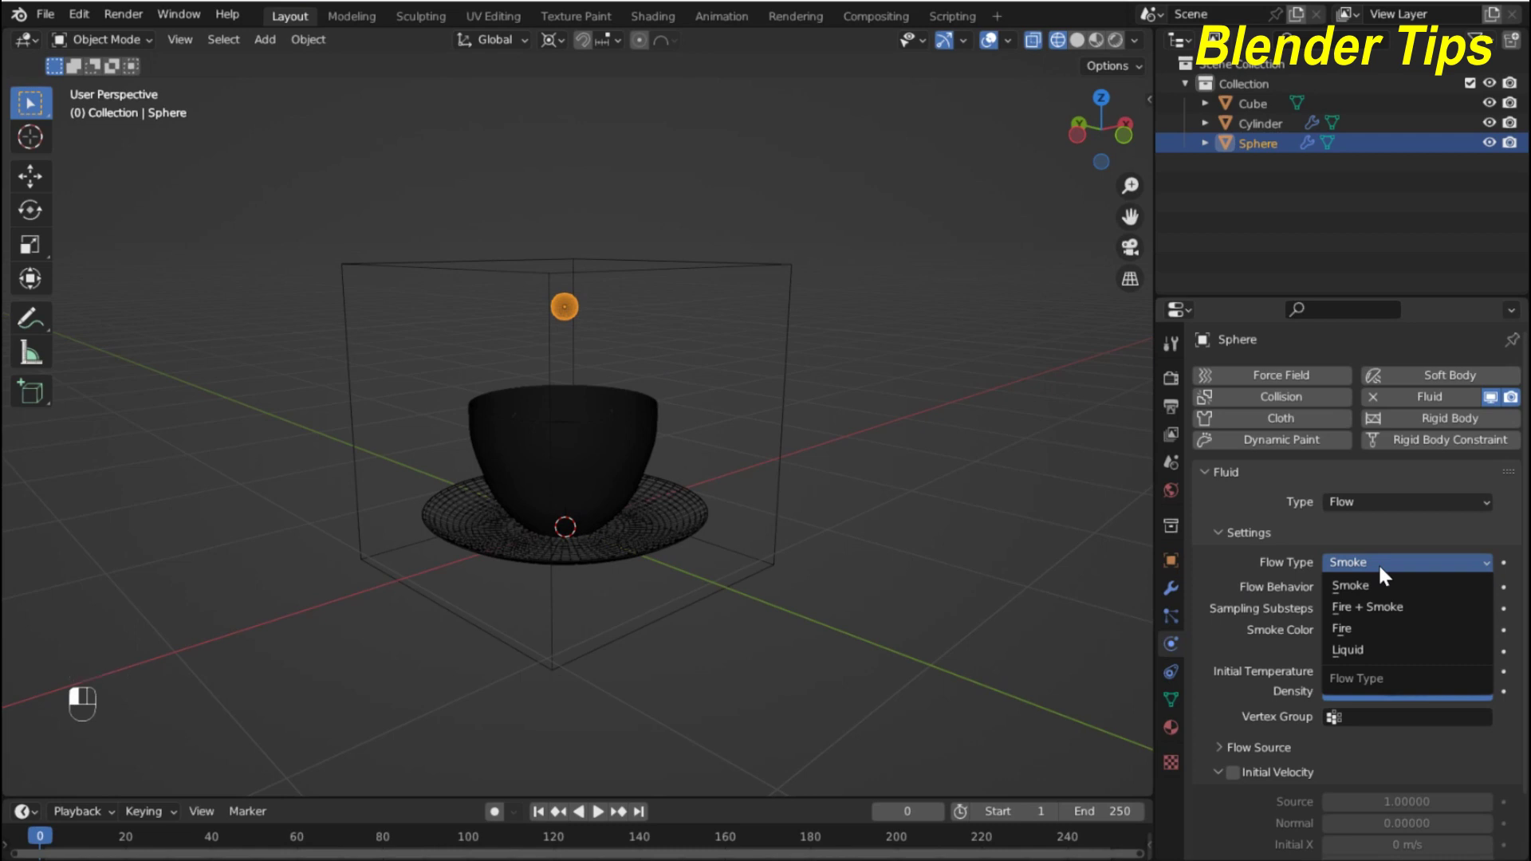
pyautogui.click(1371, 652)
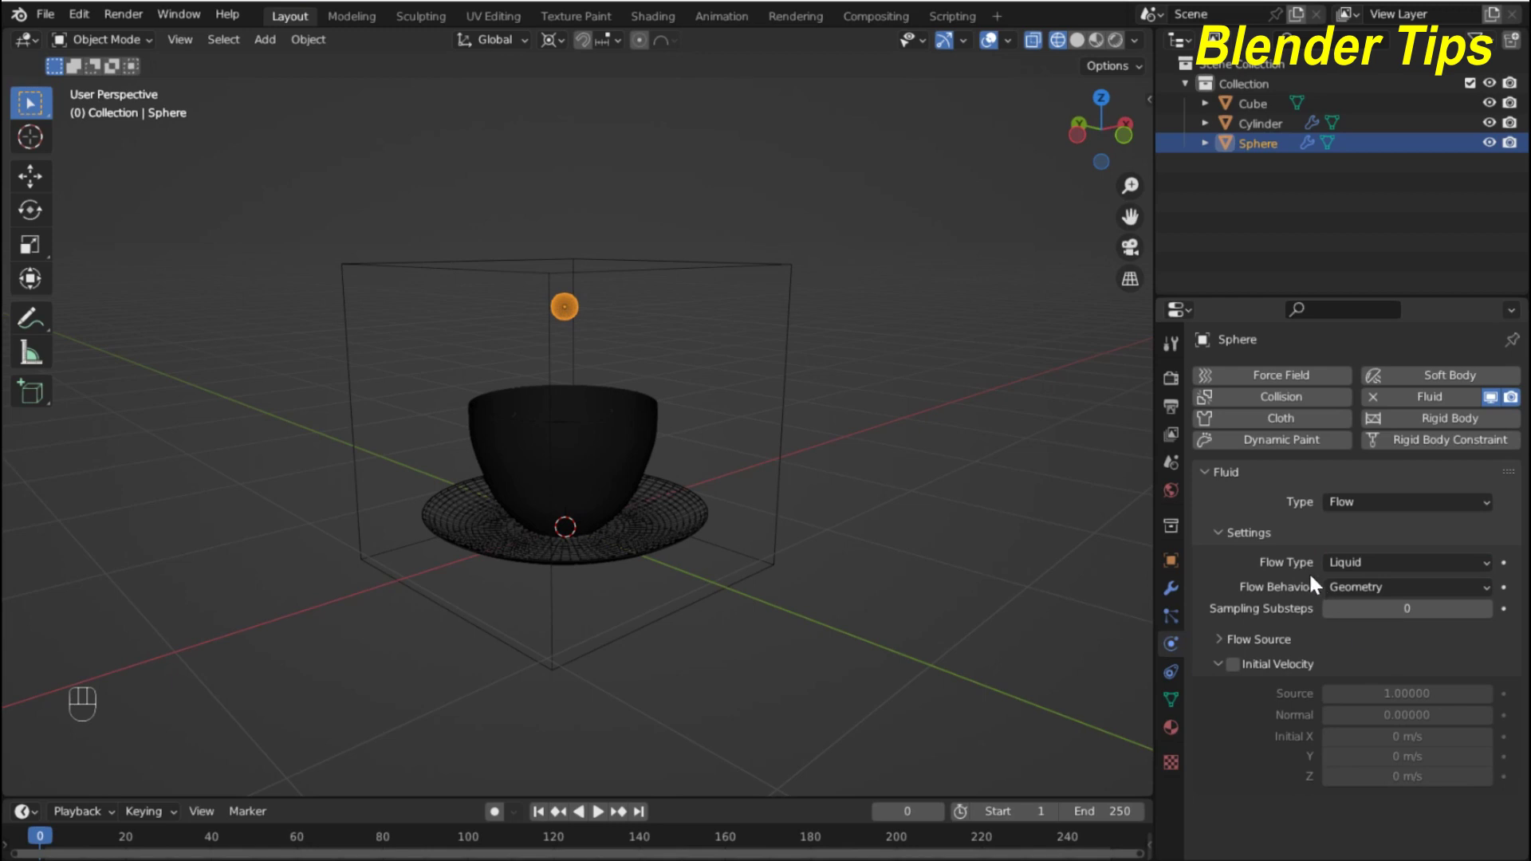
pyautogui.click(1346, 590)
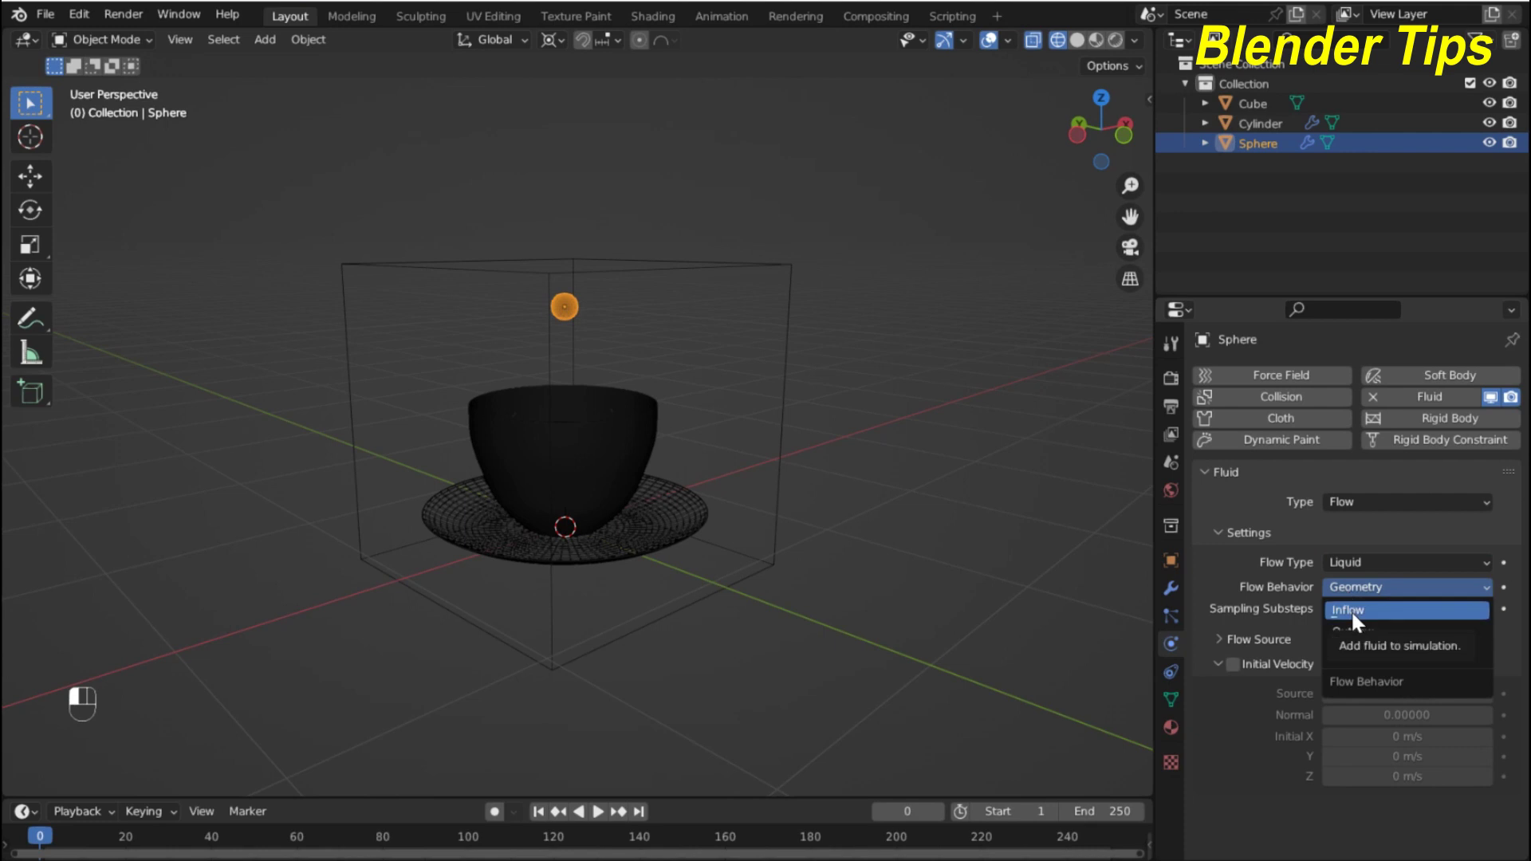
pyautogui.click(1351, 609)
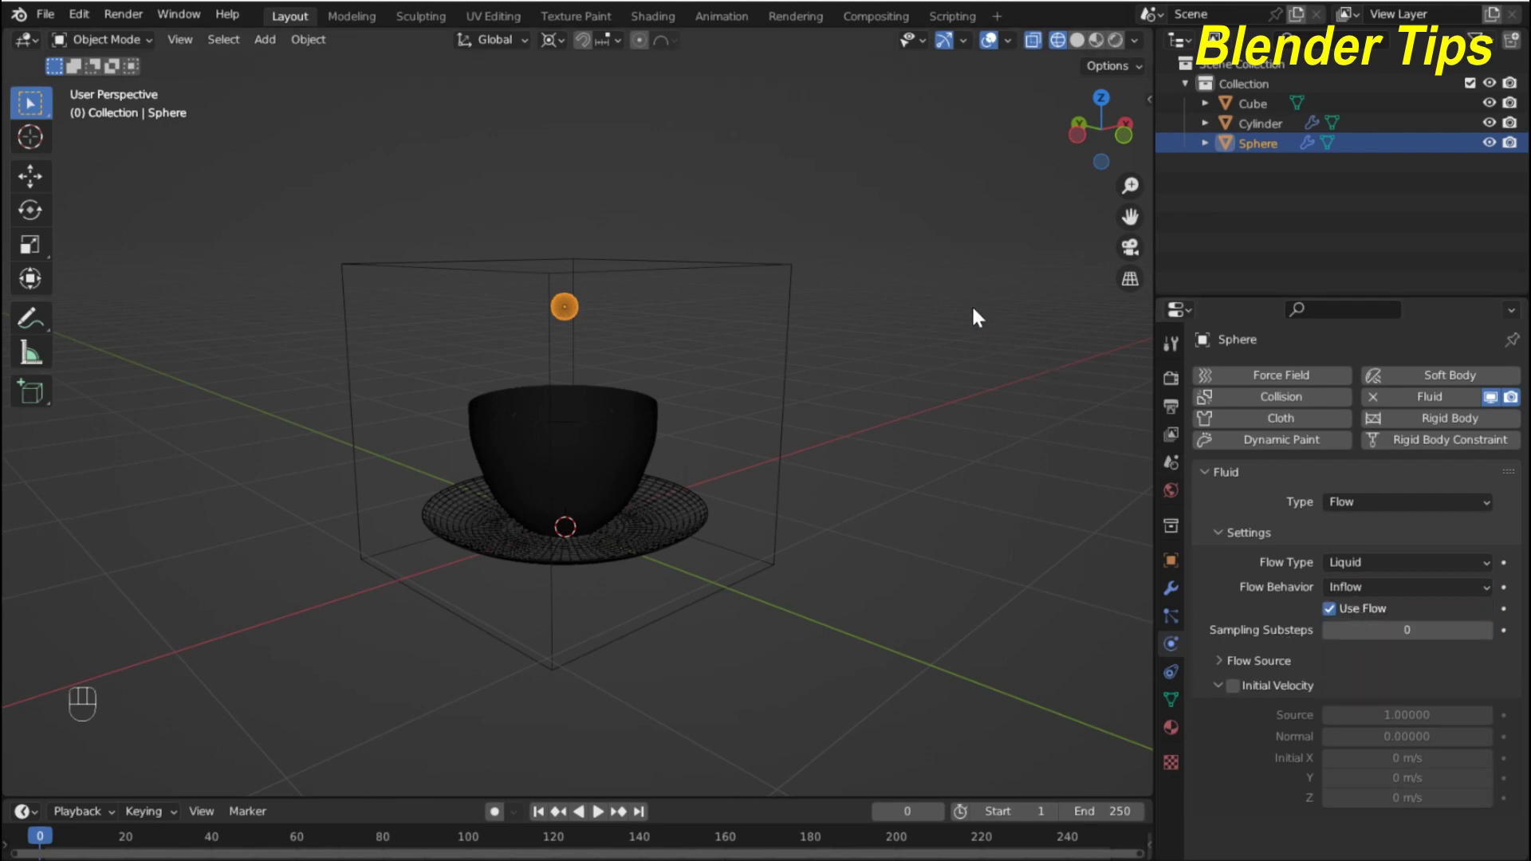
pyautogui.scroll(3, 515, 467)
pyautogui.click(520, 478)
pyautogui.moveTo(906, 388); pyautogui.dragTo(820, 396, button='middle')
pyautogui.scroll(-2, 805, 414)
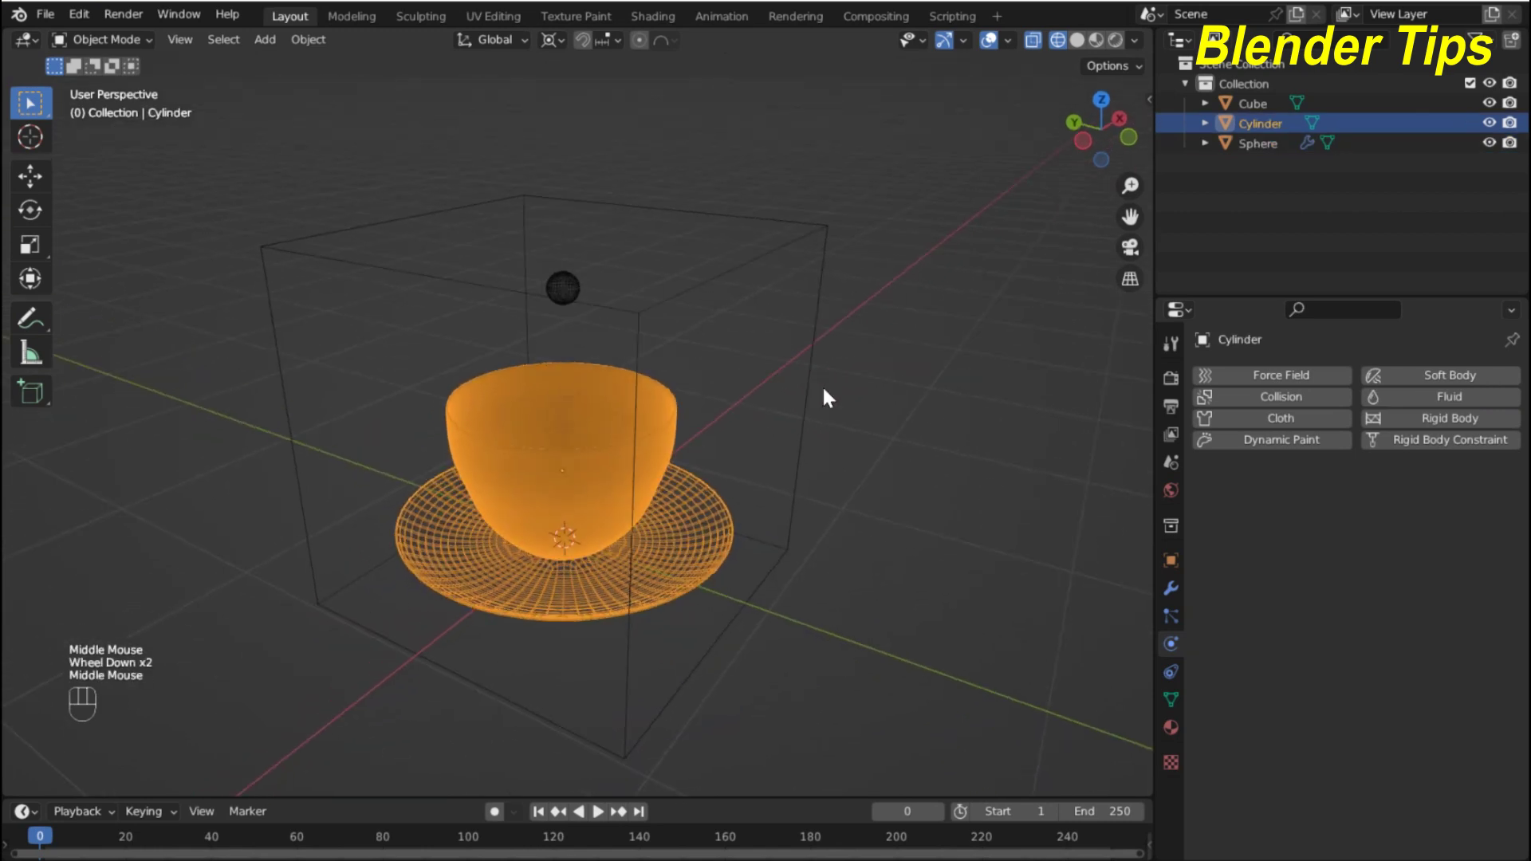
# - Add Fluid physics to the cup as an Effector with Is Planar ticked
pyautogui.click(1462, 396)
pyautogui.click(1386, 499)
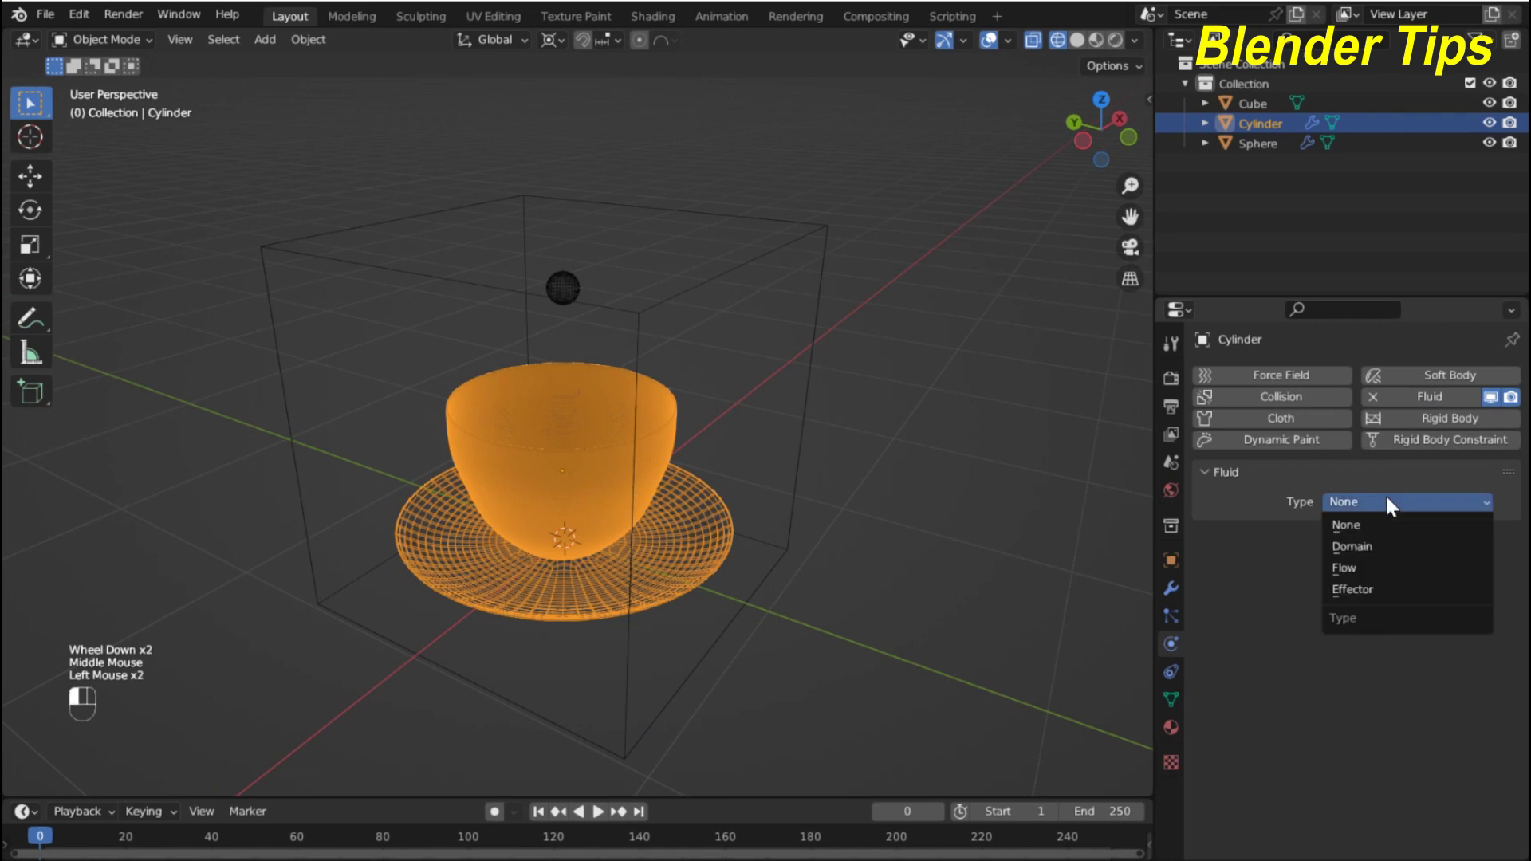
pyautogui.click(1378, 590)
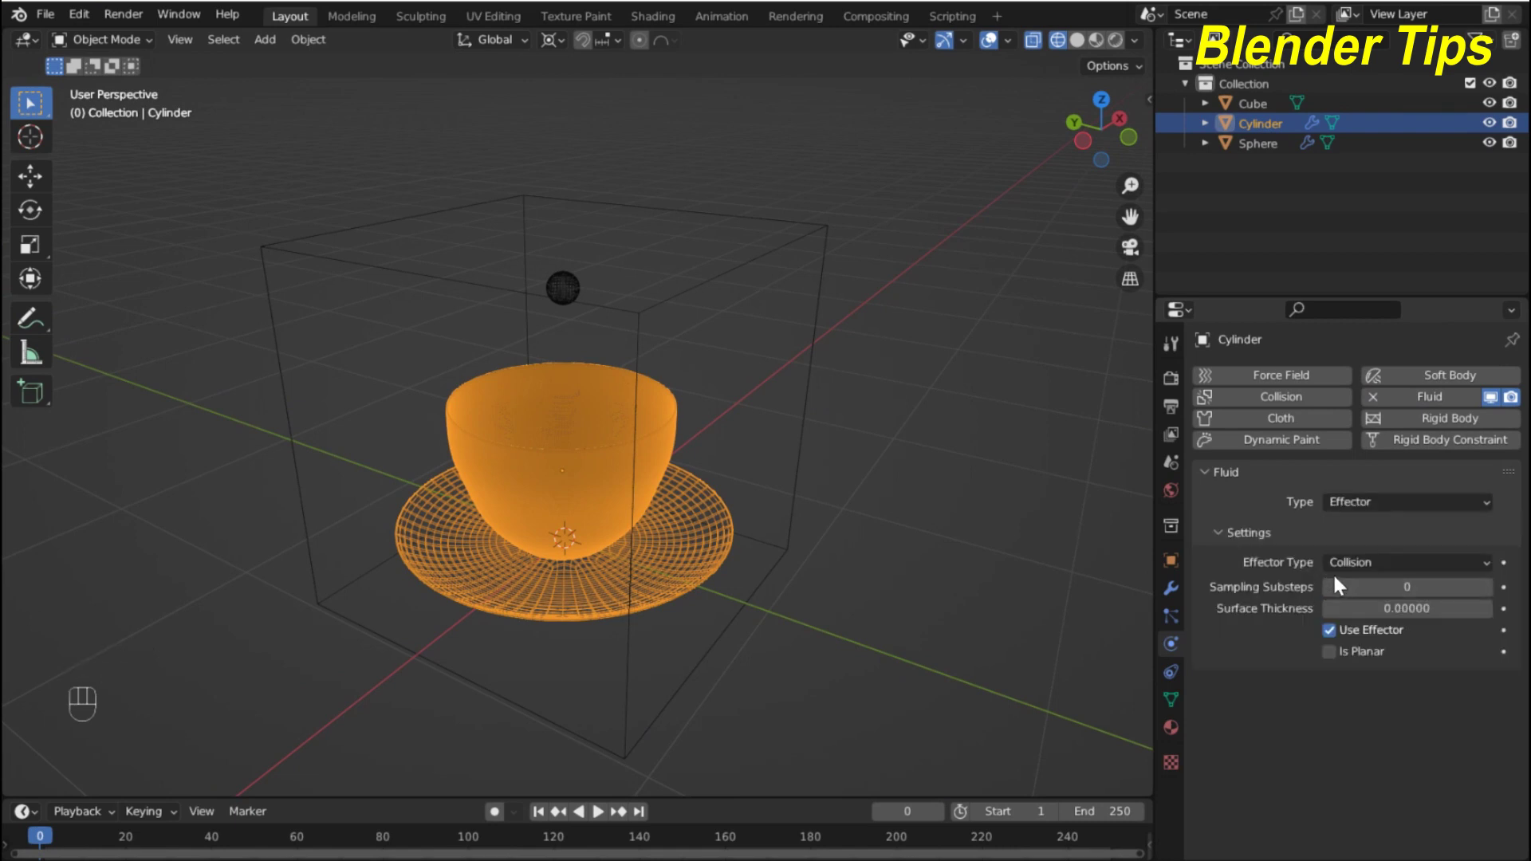
pyautogui.click(1328, 651)
pyautogui.moveTo(698, 461)
pyautogui.mouseDown(button='middle')
pyautogui.moveTo(659, 470)
pyautogui.moveTo(700, 447)
pyautogui.mouseUp(button='middle')
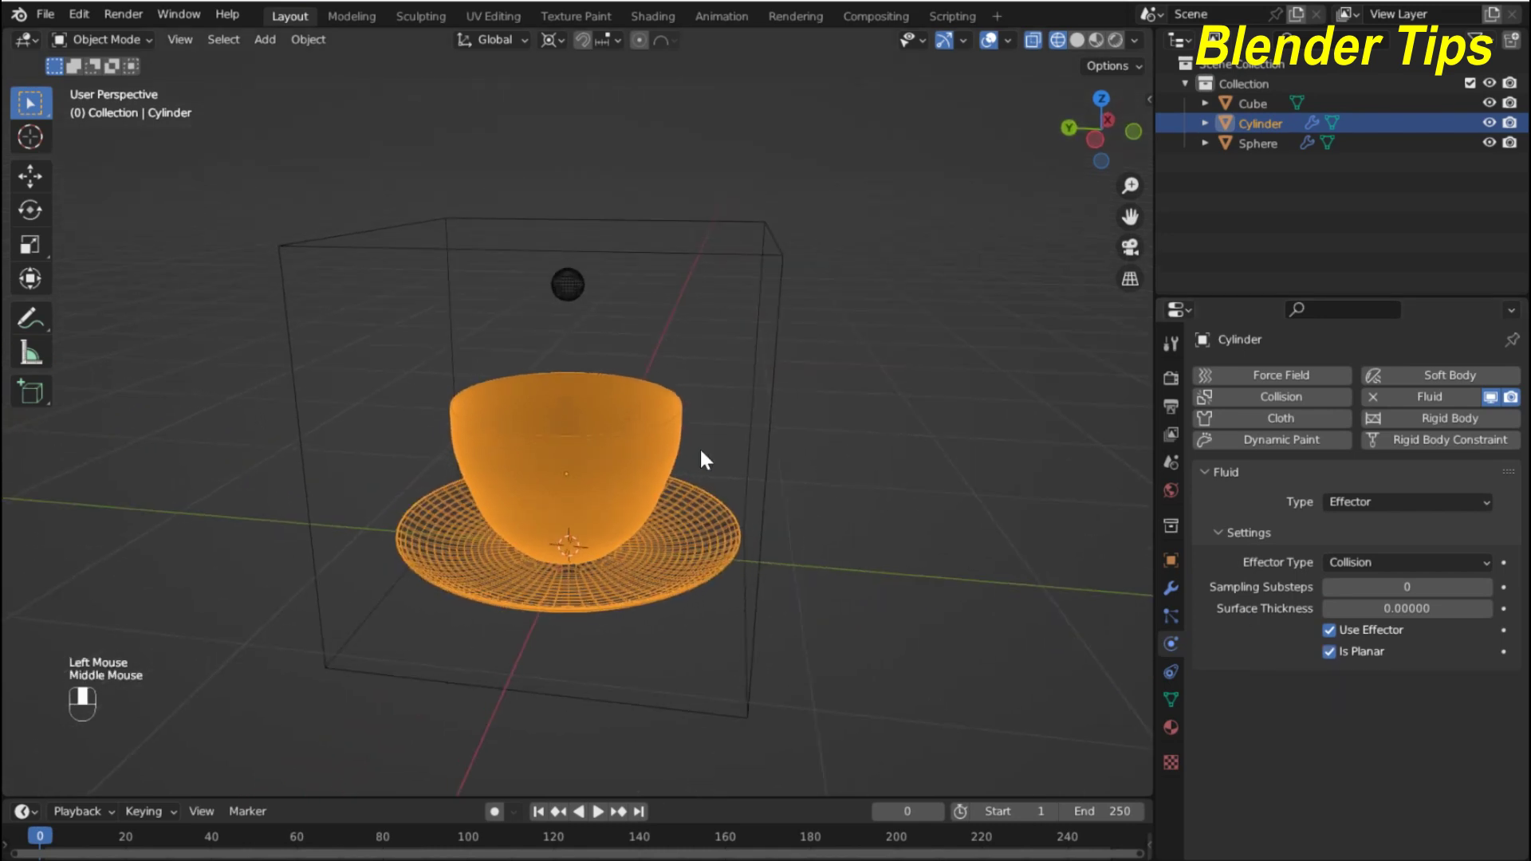
# - Select the cube and give it Fluid physics of type Domain
pyautogui.click(772, 255)
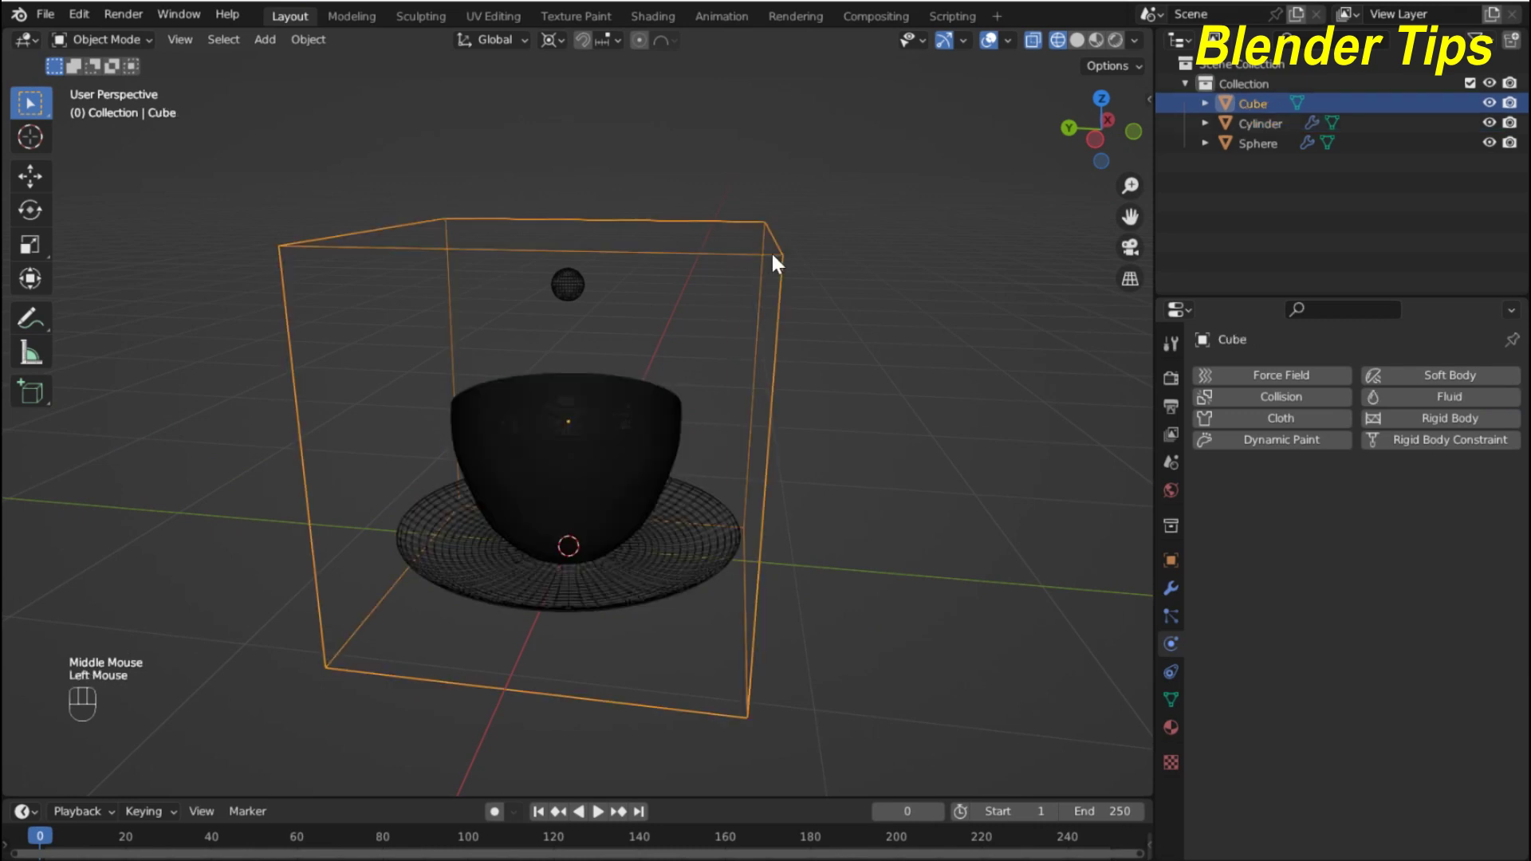
pyautogui.scroll(-2, 802, 279)
pyautogui.moveTo(802, 279)
pyautogui.mouseDown(button='middle')
pyautogui.moveTo(758, 302)
pyautogui.moveTo(777, 295)
pyautogui.mouseUp(button='middle')
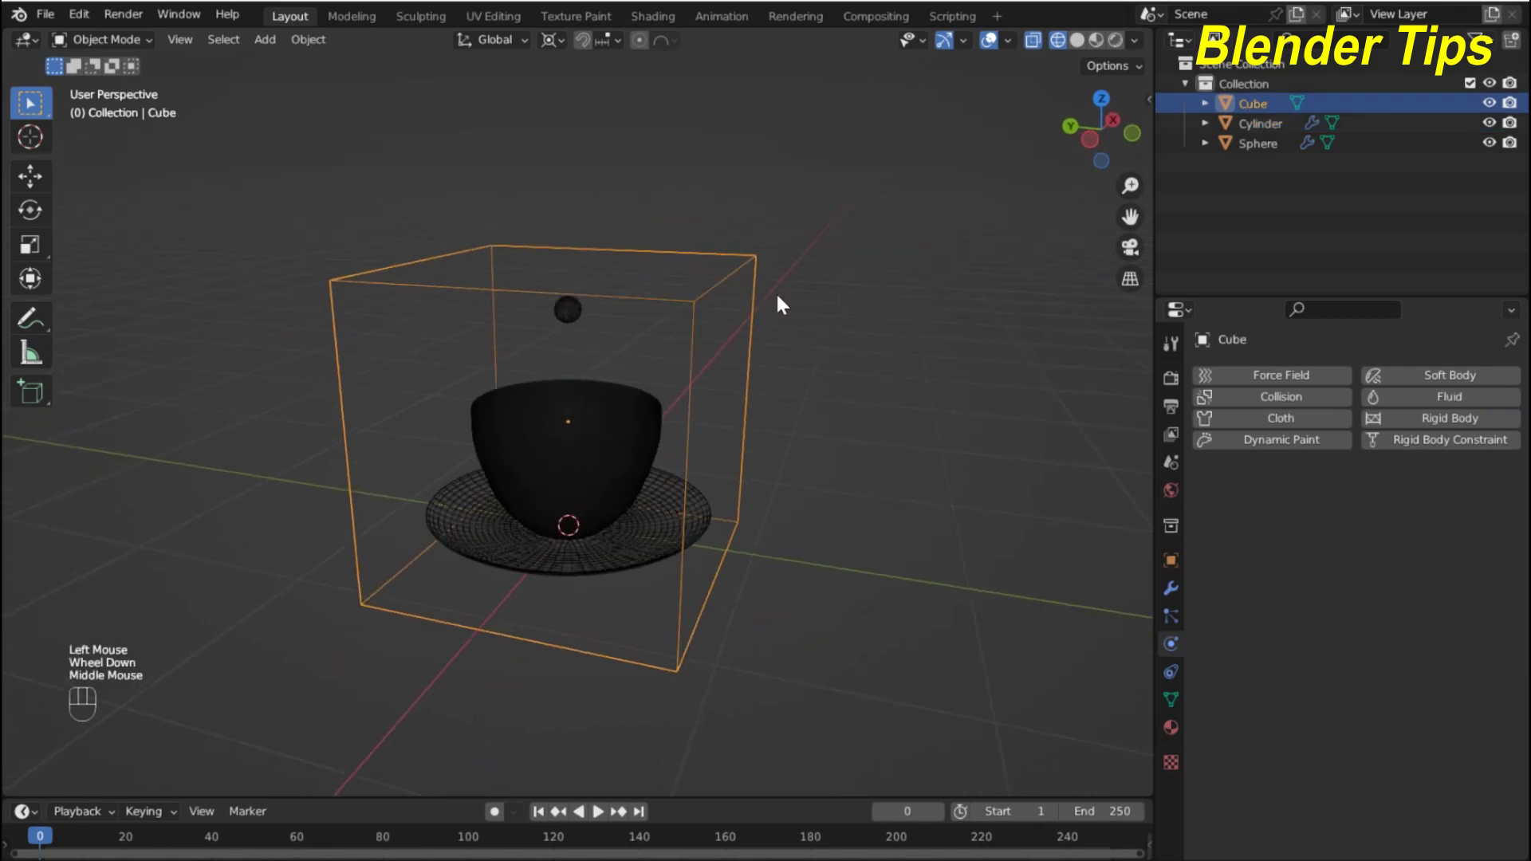
pyautogui.click(1413, 392)
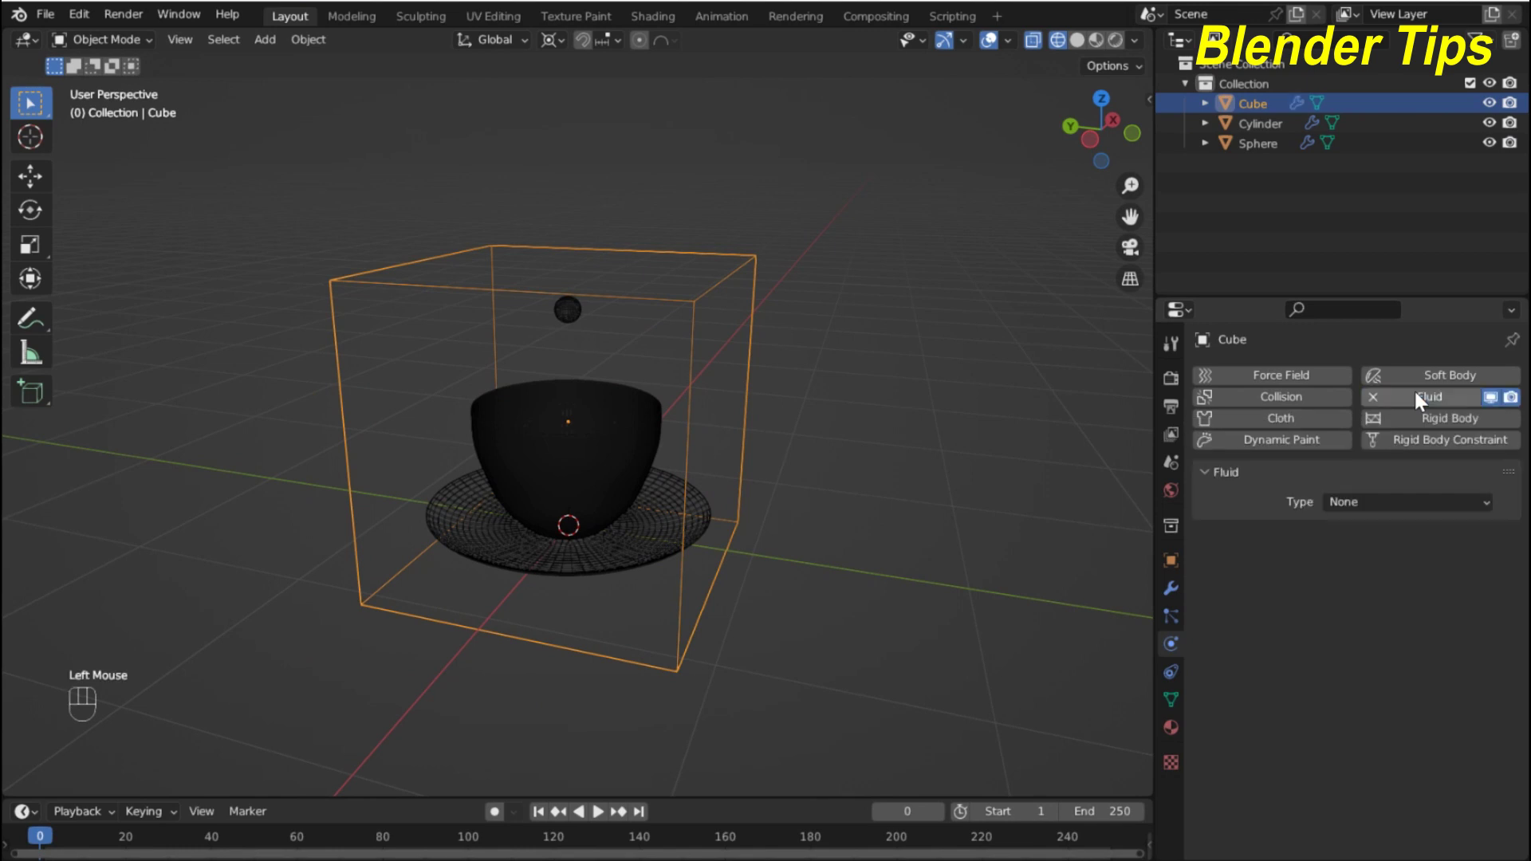
pyautogui.click(1386, 499)
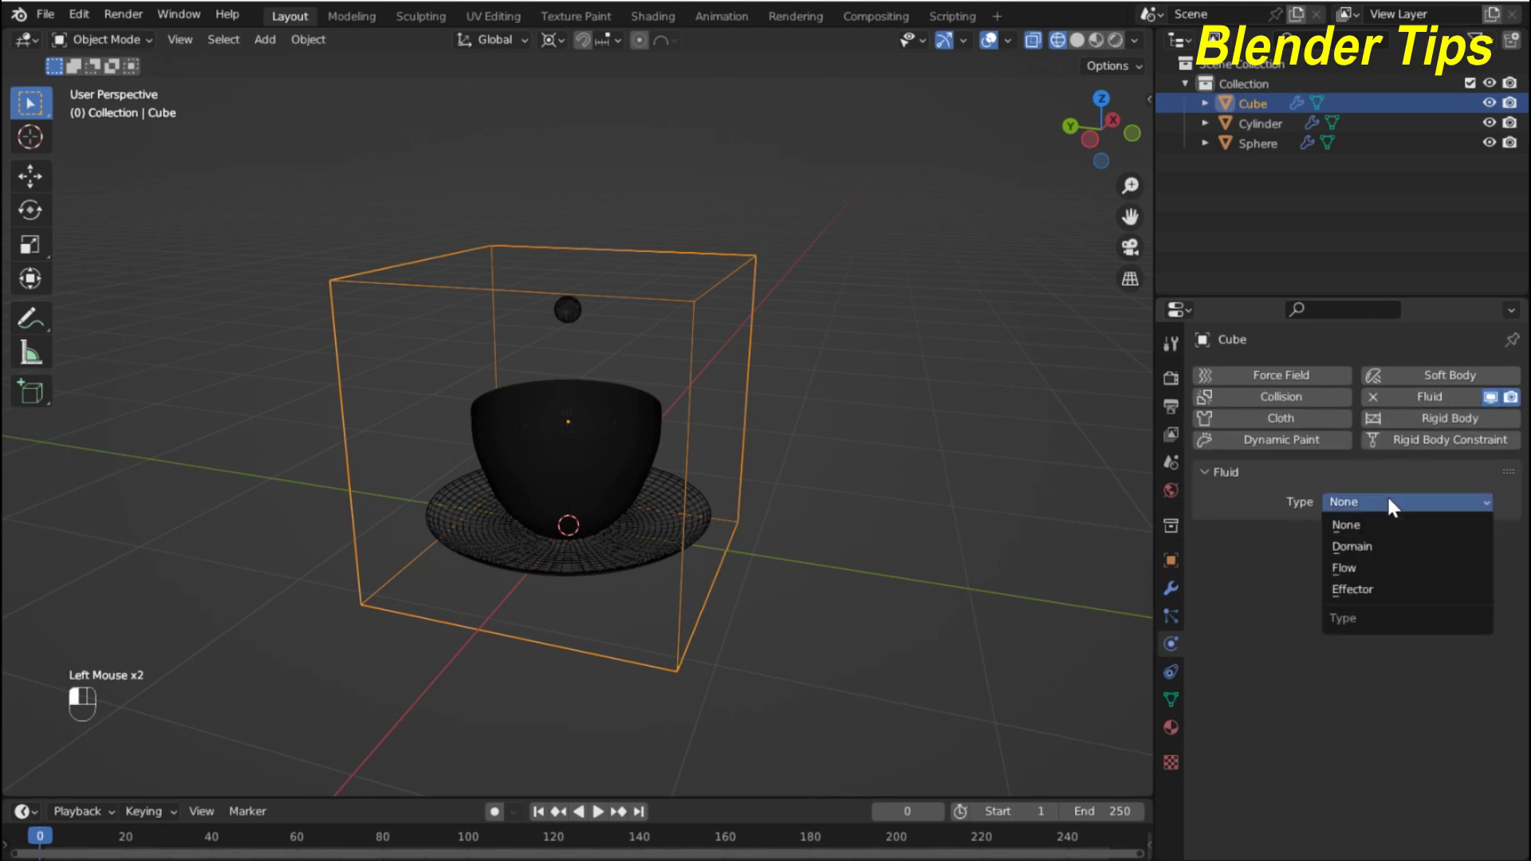
pyautogui.click(1379, 541)
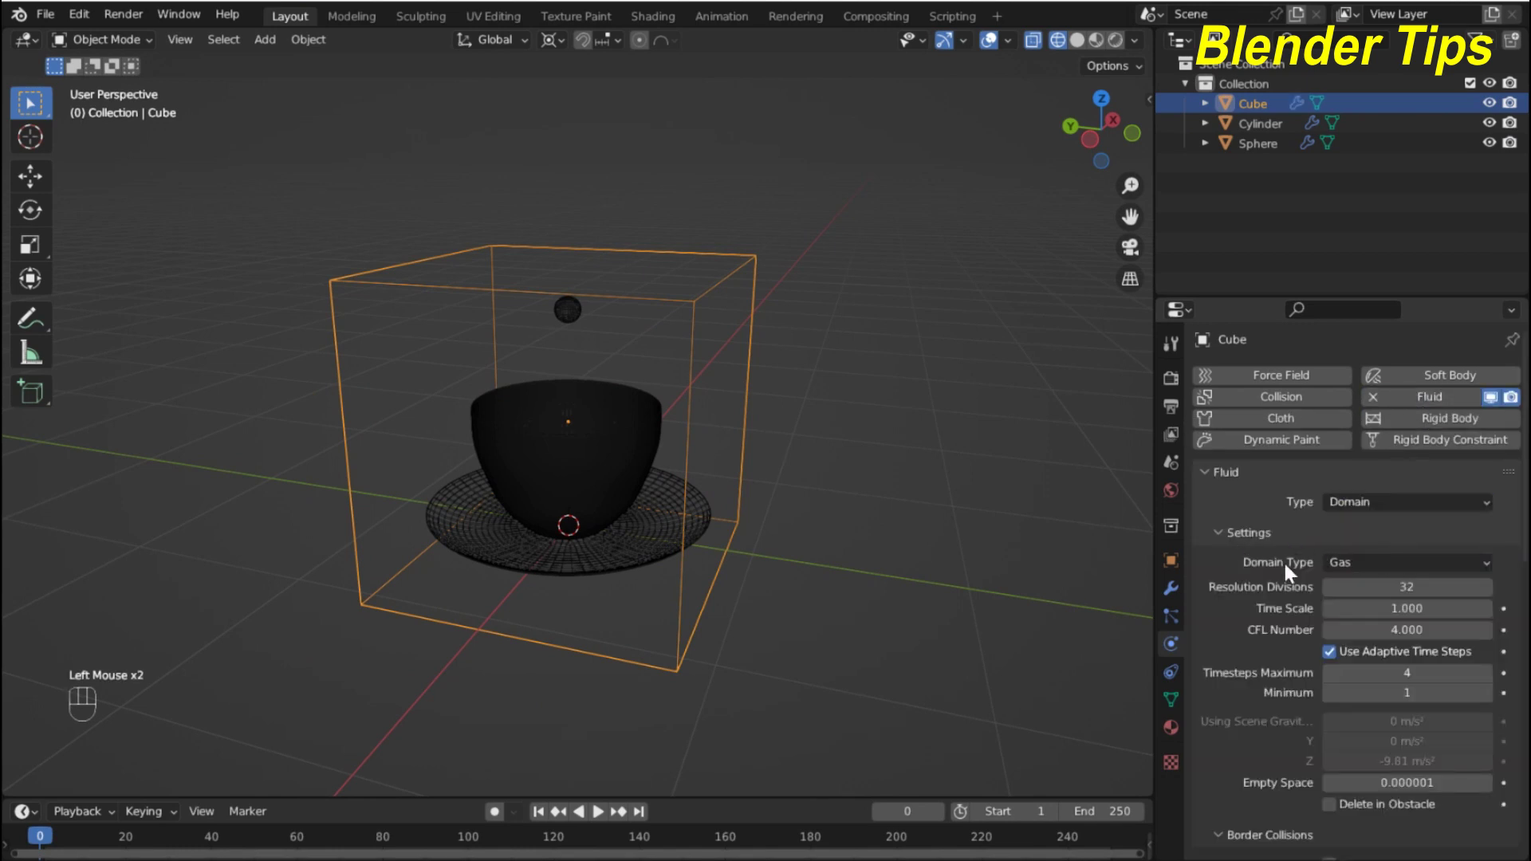
# - Set the domain type to Liquid with 64 resolution divisions
pyautogui.click(1360, 565)
pyautogui.click(1358, 608)
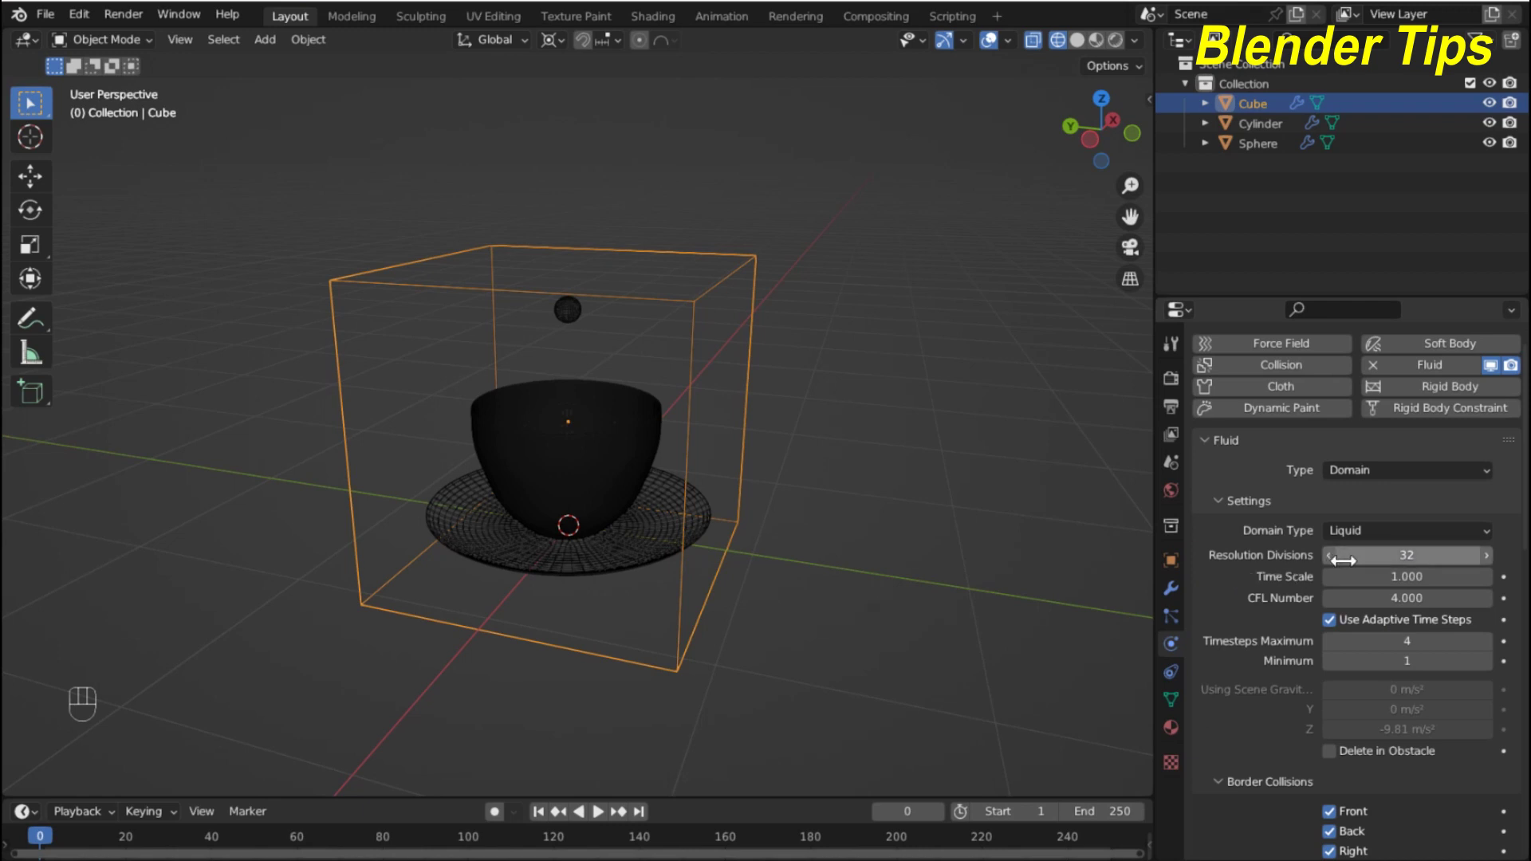
pyautogui.click(1399, 556)
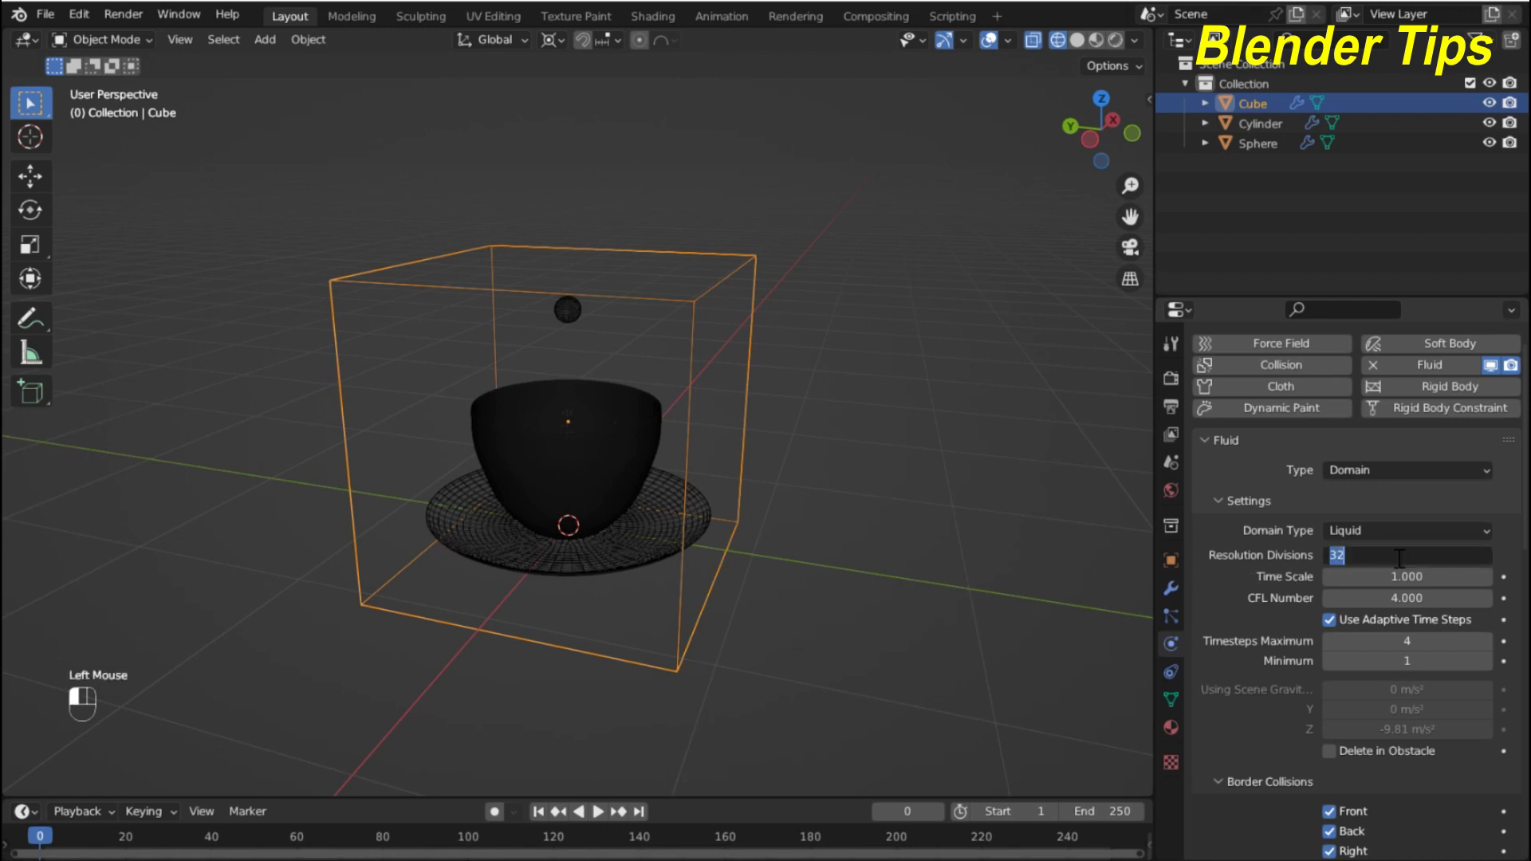
pyautogui.write('64')
pyautogui.click(1212, 602)
# - Orbit and zoom around the cup and its handle, then deselect the cube
pyautogui.moveTo(586, 483); pyautogui.dragTo(595, 449, button='middle')
pyautogui.scroll(2, 657, 443)
pyautogui.scroll(-2, 657, 443)
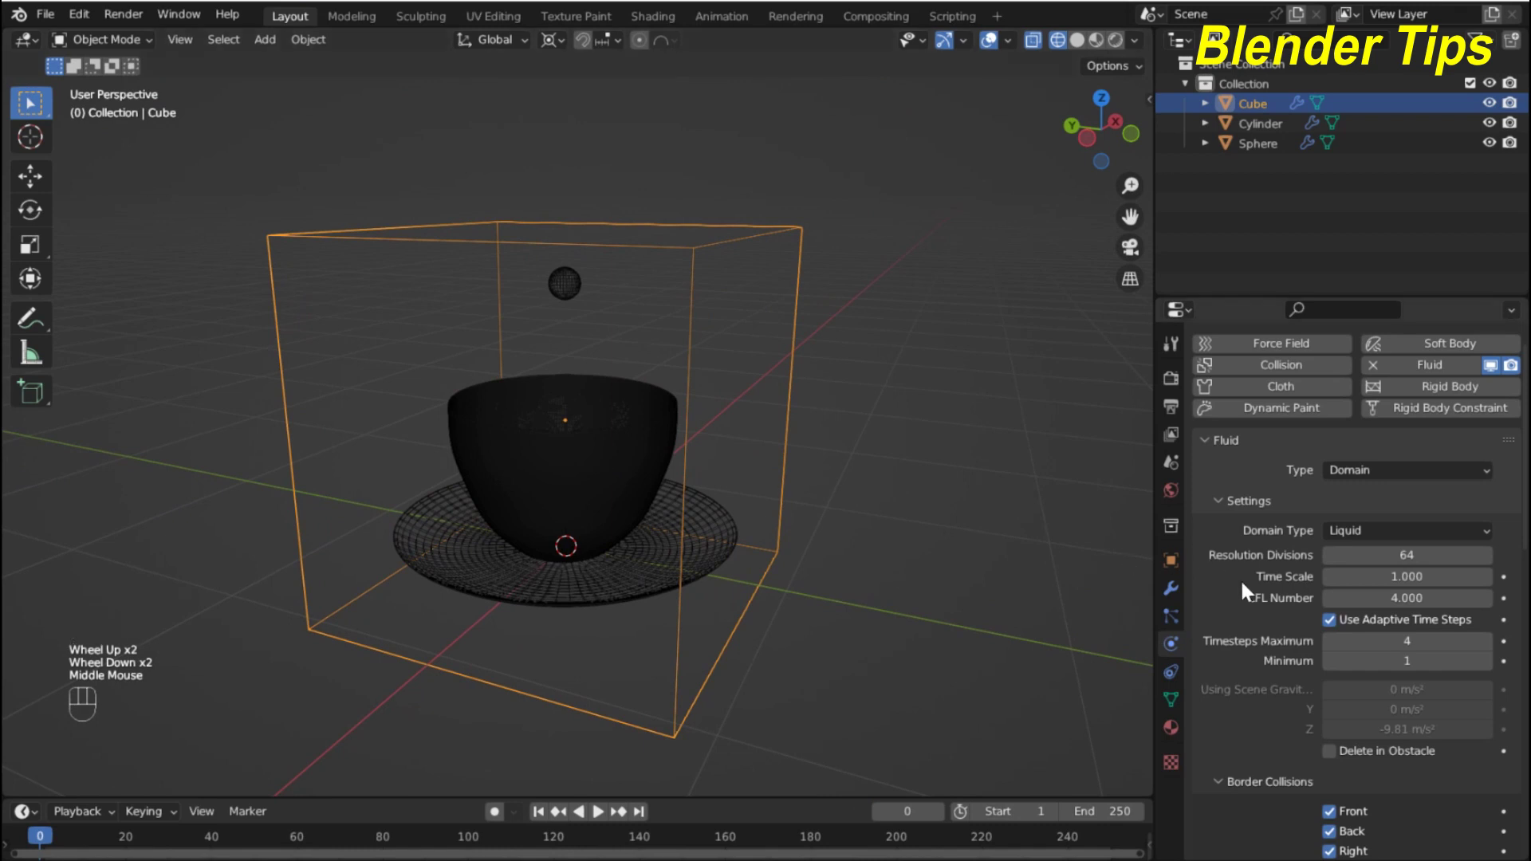
pyautogui.moveTo(668, 494); pyautogui.dragTo(736, 506, button='middle')
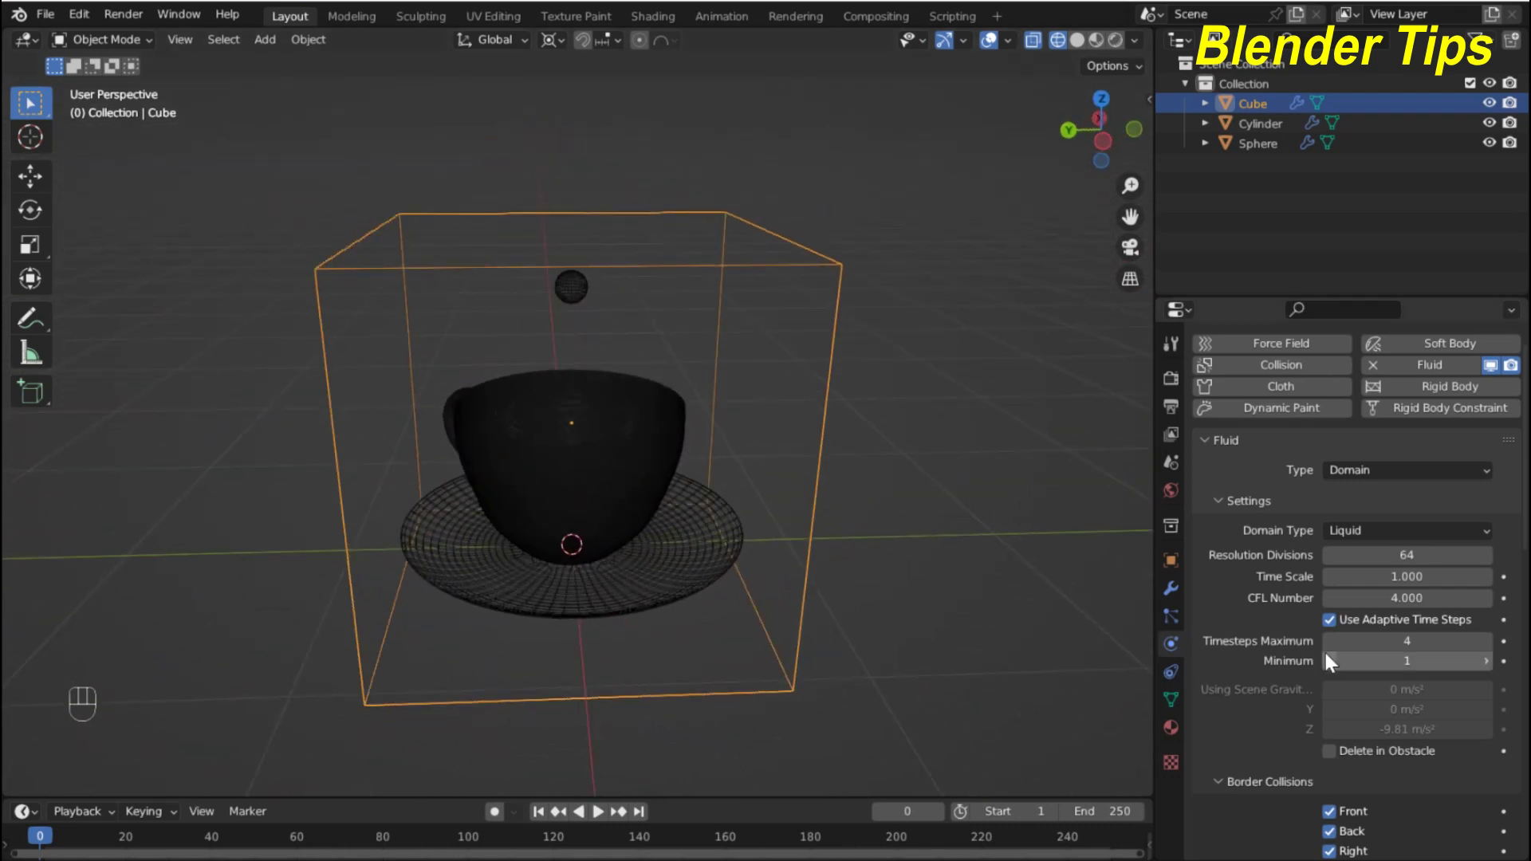
pyautogui.scroll(-7, 1439, 667)
pyautogui.scroll(-8, 1426, 658)
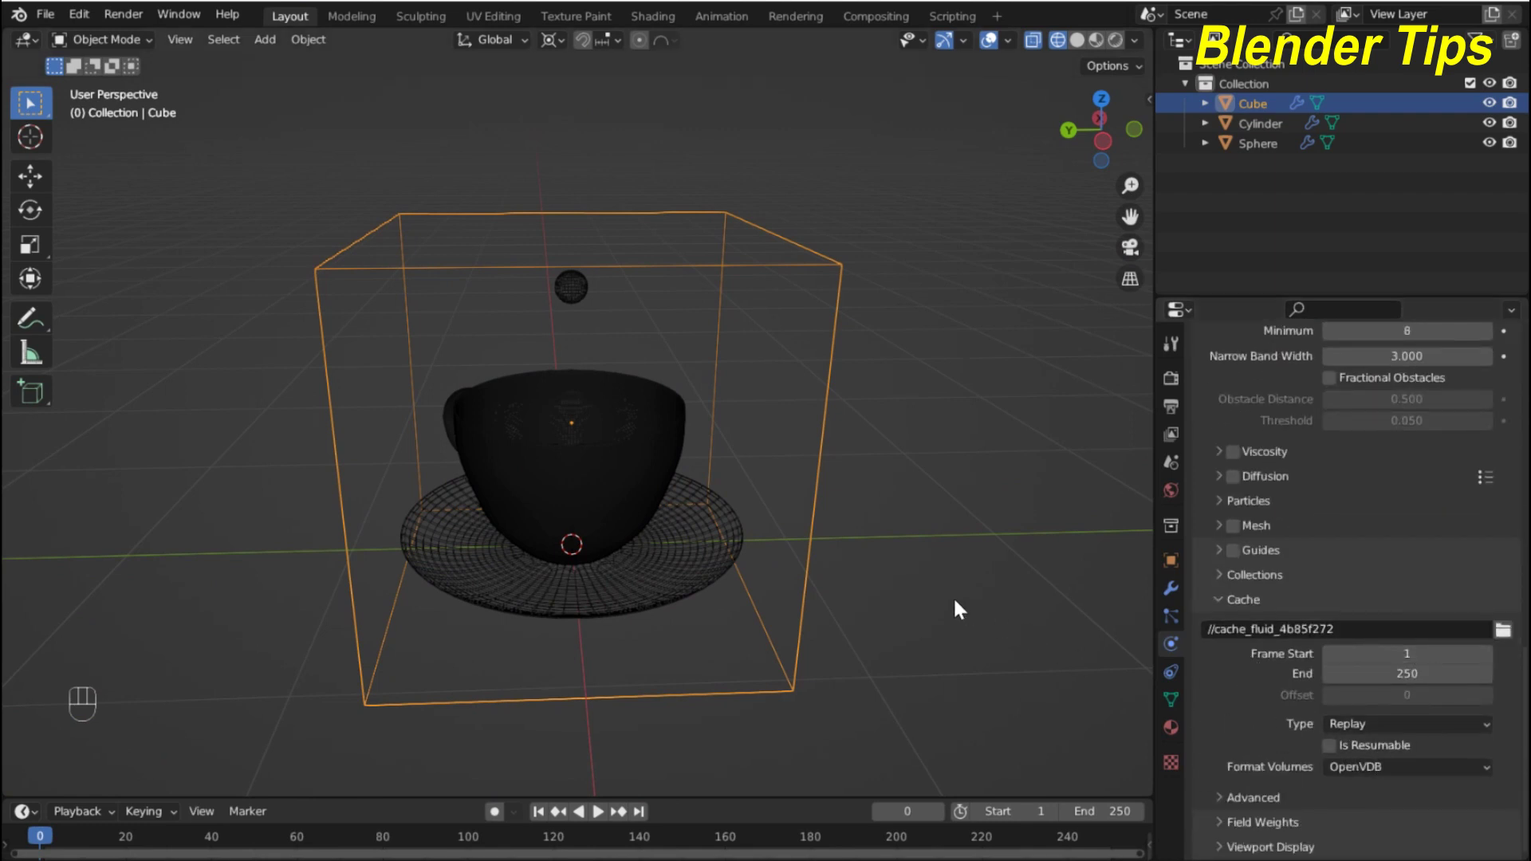
pyautogui.moveTo(698, 655); pyautogui.dragTo(705, 620, button='middle')
pyautogui.scroll(1, 711, 625)
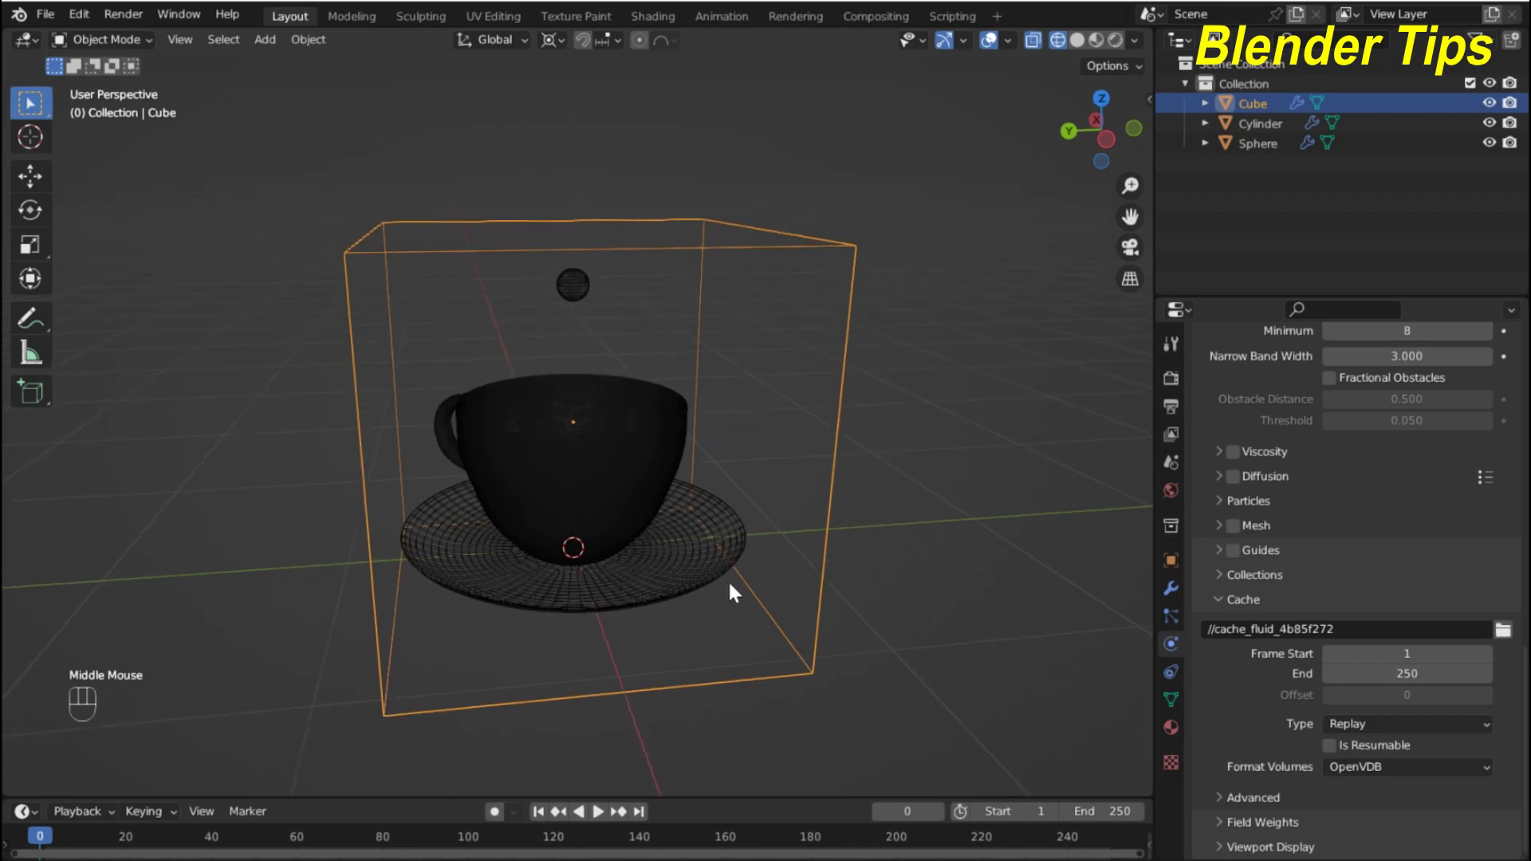
pyautogui.scroll(2, 727, 579)
pyautogui.click(978, 393)
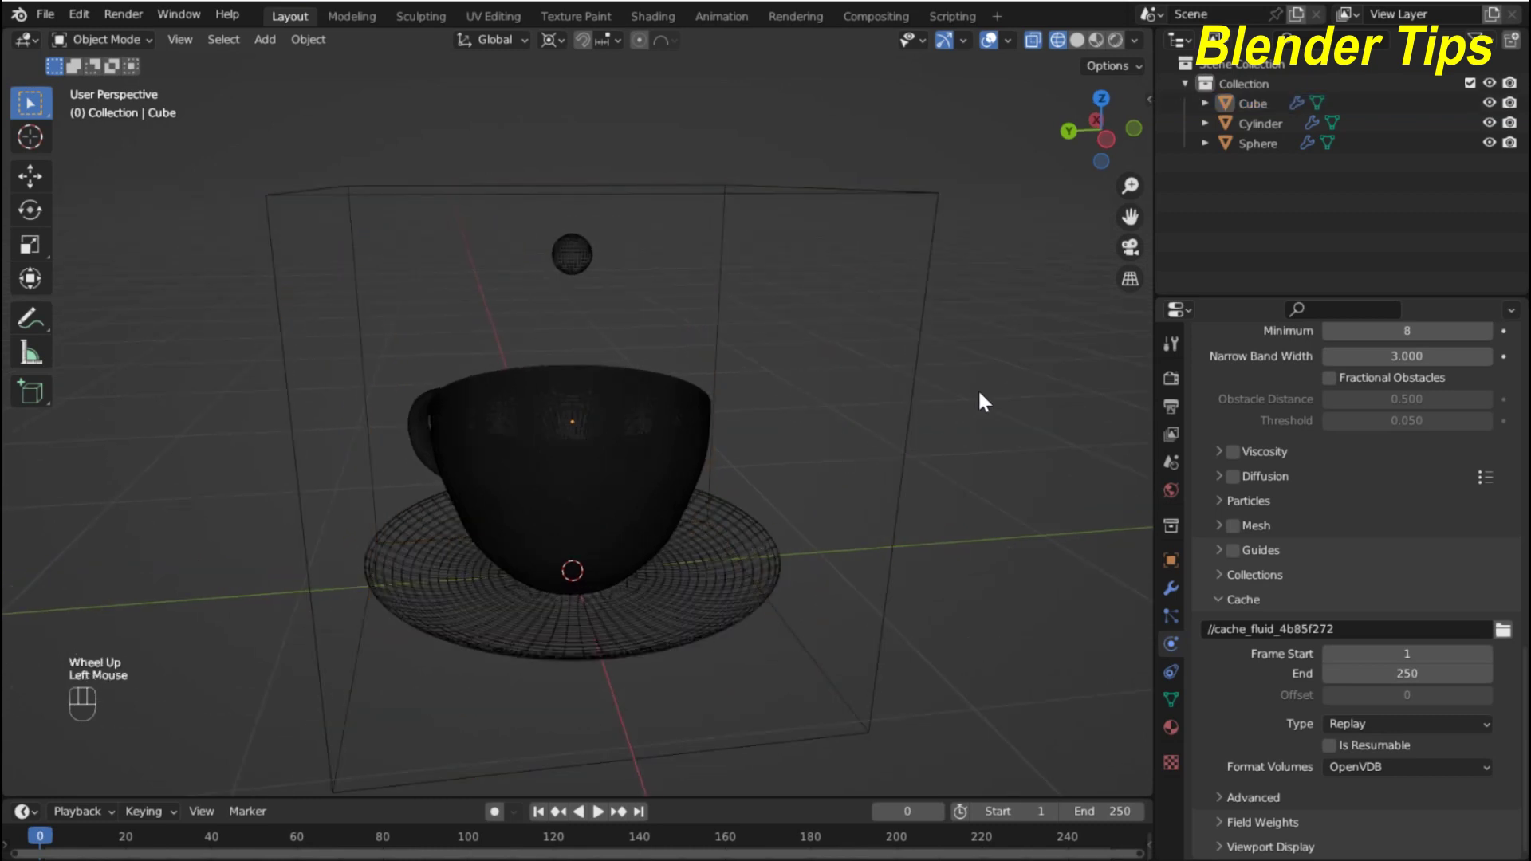
# - Play the fluid simulation and orbit to watch the stream pour into the cup
pyautogui.press('space')
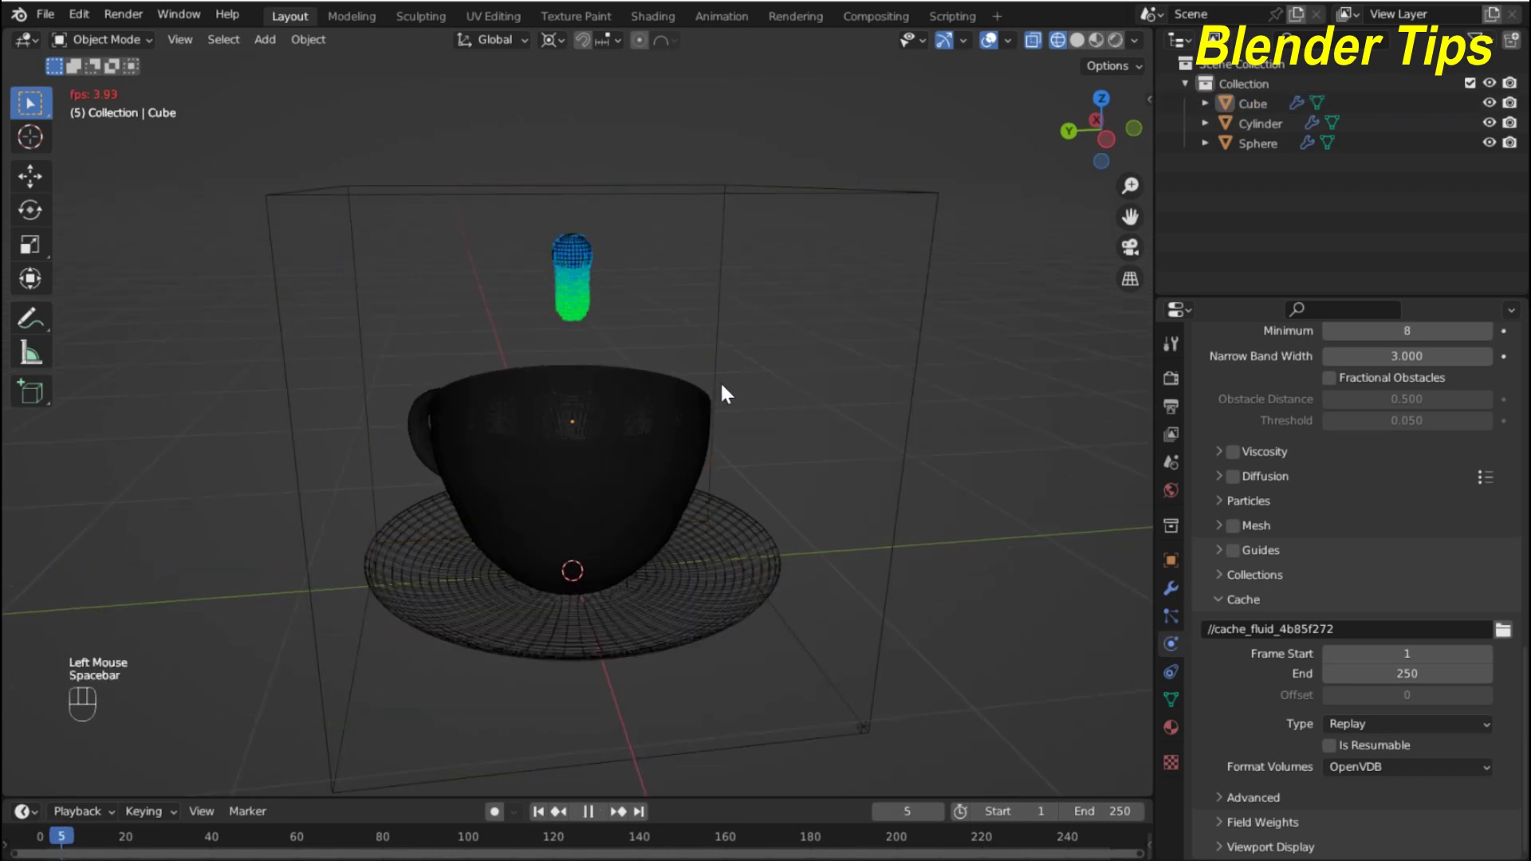
pyautogui.scroll(1, 737, 375)
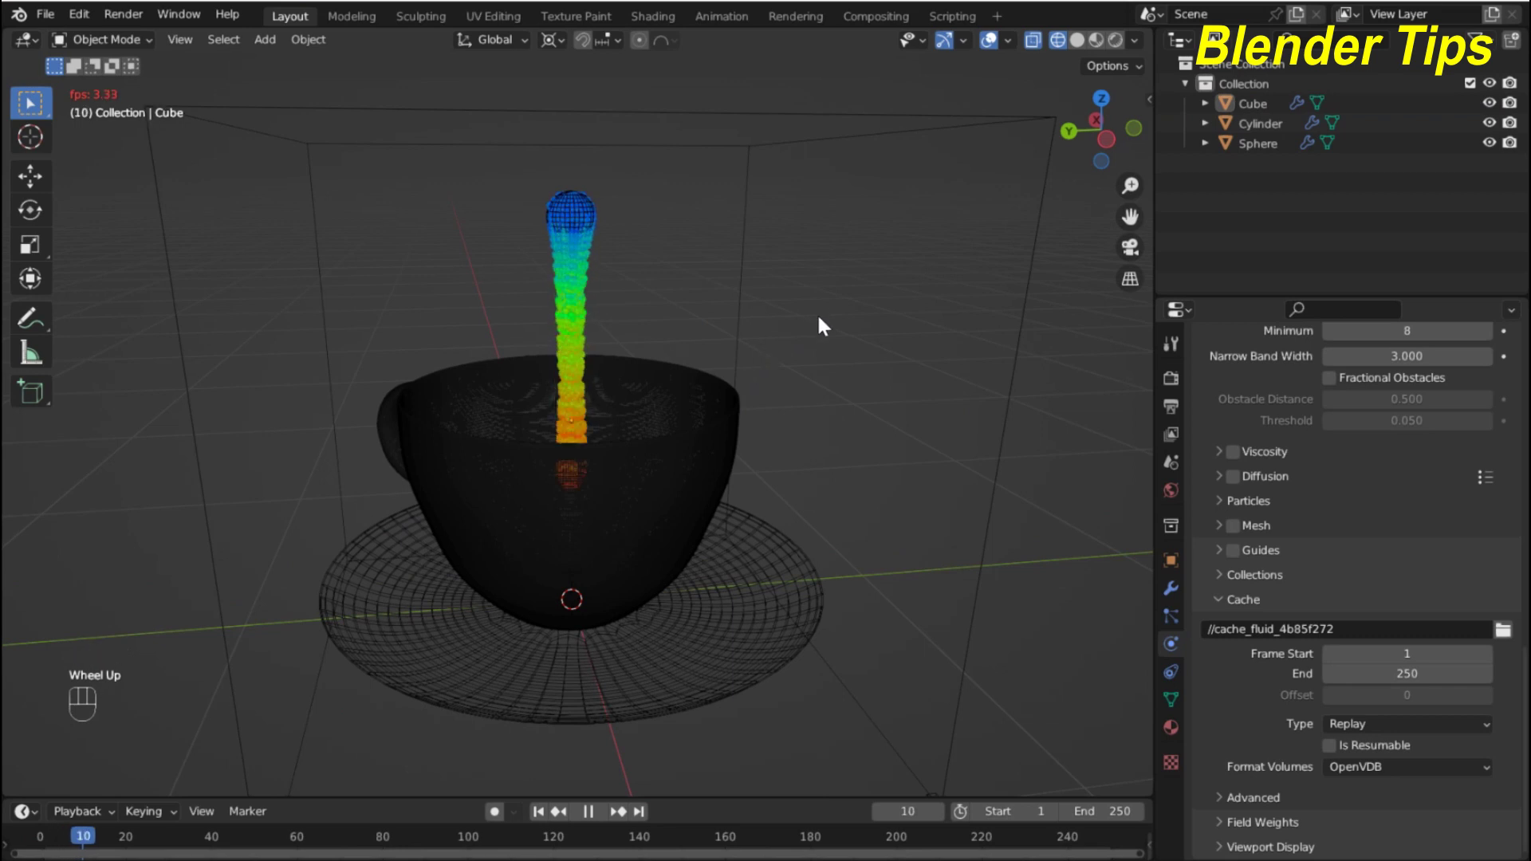
pyautogui.moveTo(820, 347); pyautogui.dragTo(820, 360, button='middle')
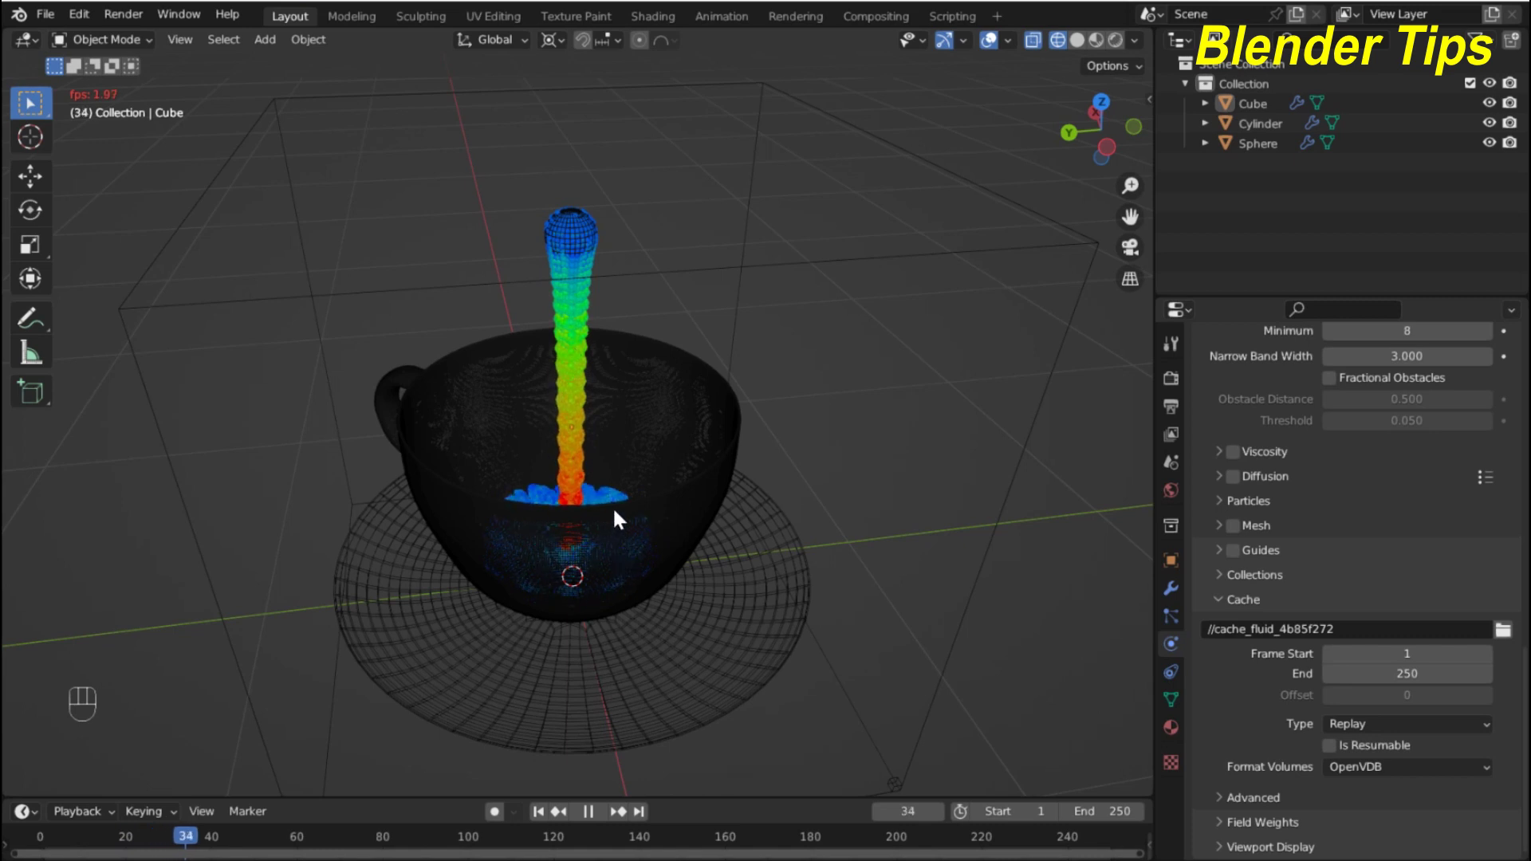
pyautogui.moveTo(652, 556); pyautogui.dragTo(671, 547, button='middle')
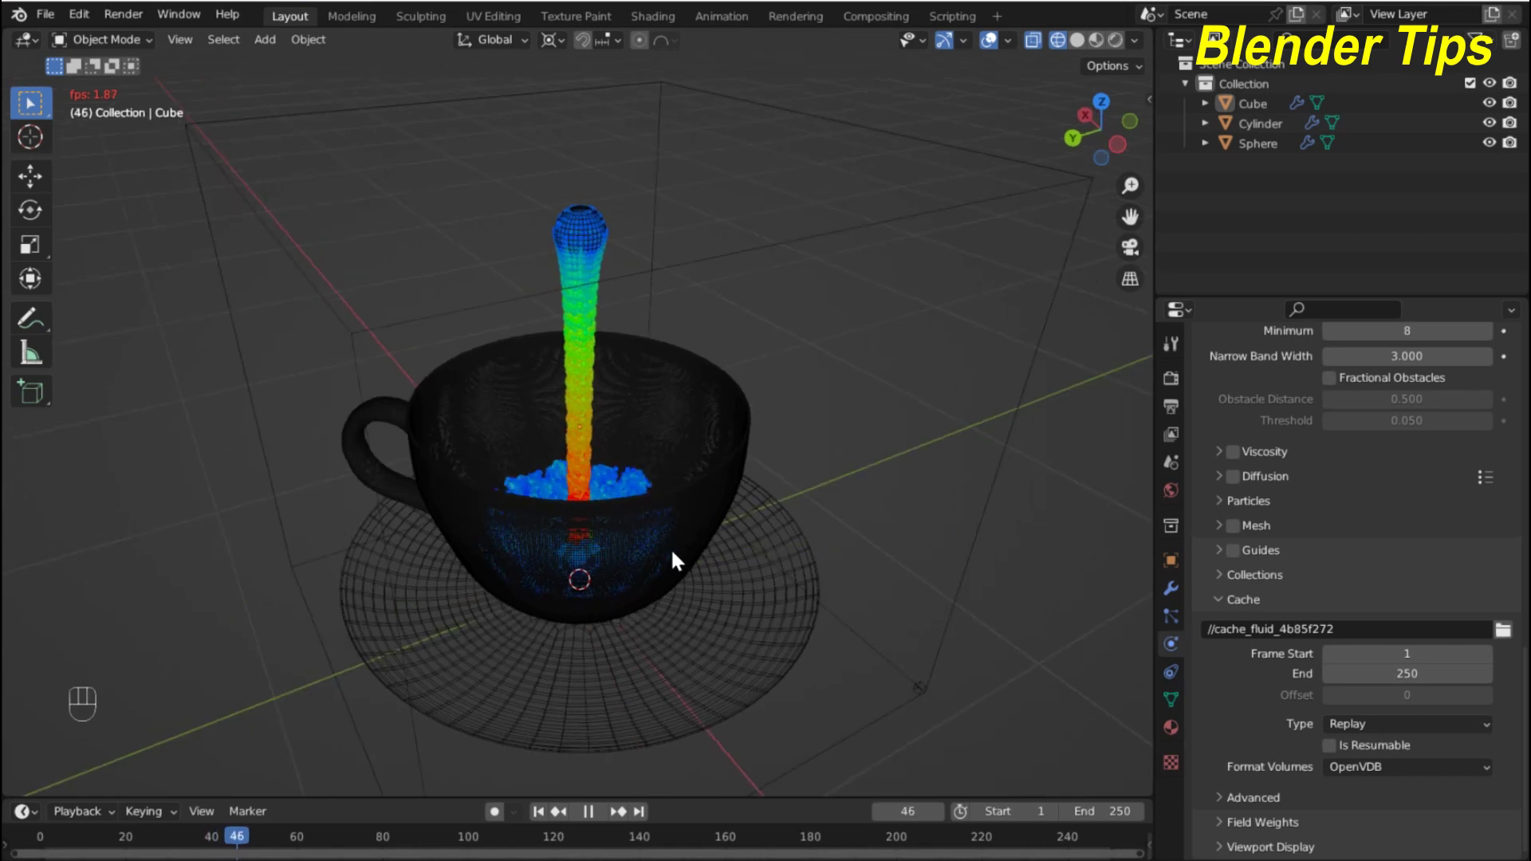
# - Stop playback and jump back to frame 1
pyautogui.press('space')
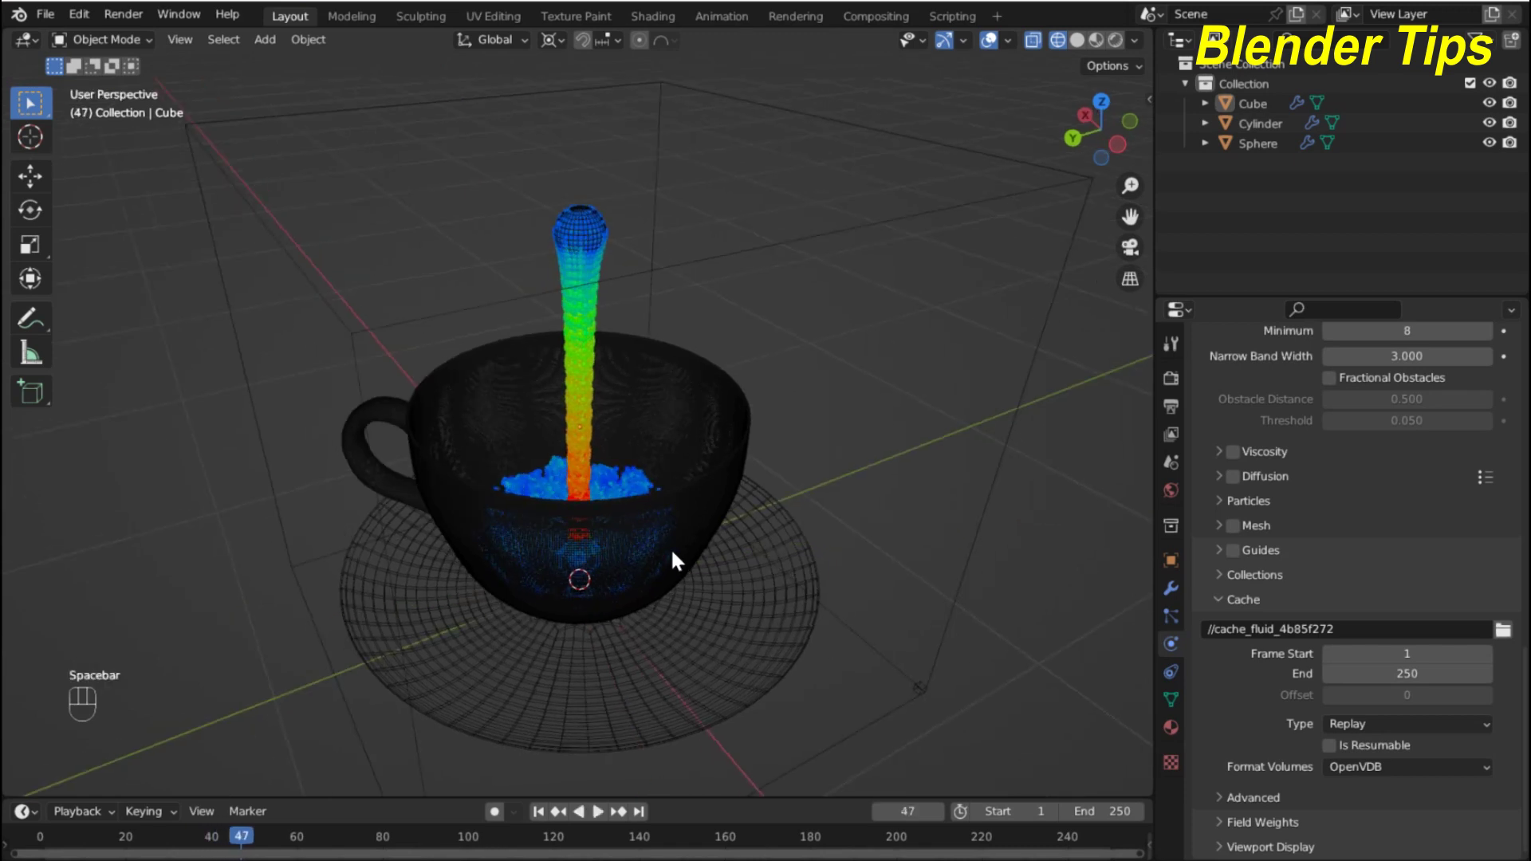
pyautogui.click(538, 811)
pyautogui.scroll(-2, 677, 508)
pyautogui.moveTo(677, 509); pyautogui.dragTo(657, 464, button='middle')
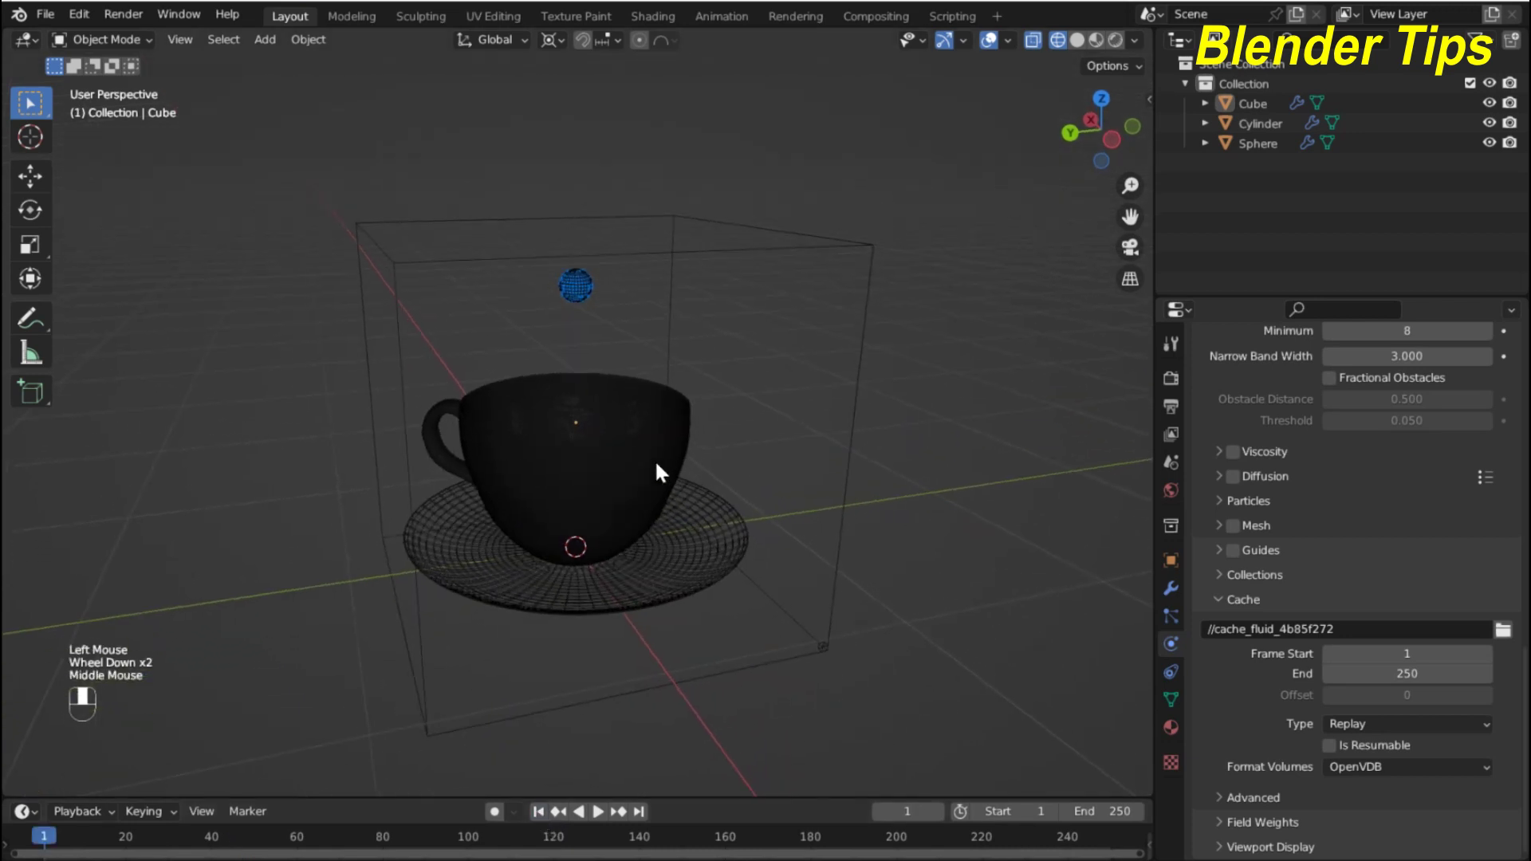
# - Switch to Material Preview, select the domain cube and enable its Mesh option
pyautogui.click(1095, 40)
pyautogui.moveTo(708, 240)
pyautogui.mouseDown(button='middle')
pyautogui.moveTo(575, 360)
pyautogui.moveTo(591, 338)
pyautogui.mouseUp(button='middle')
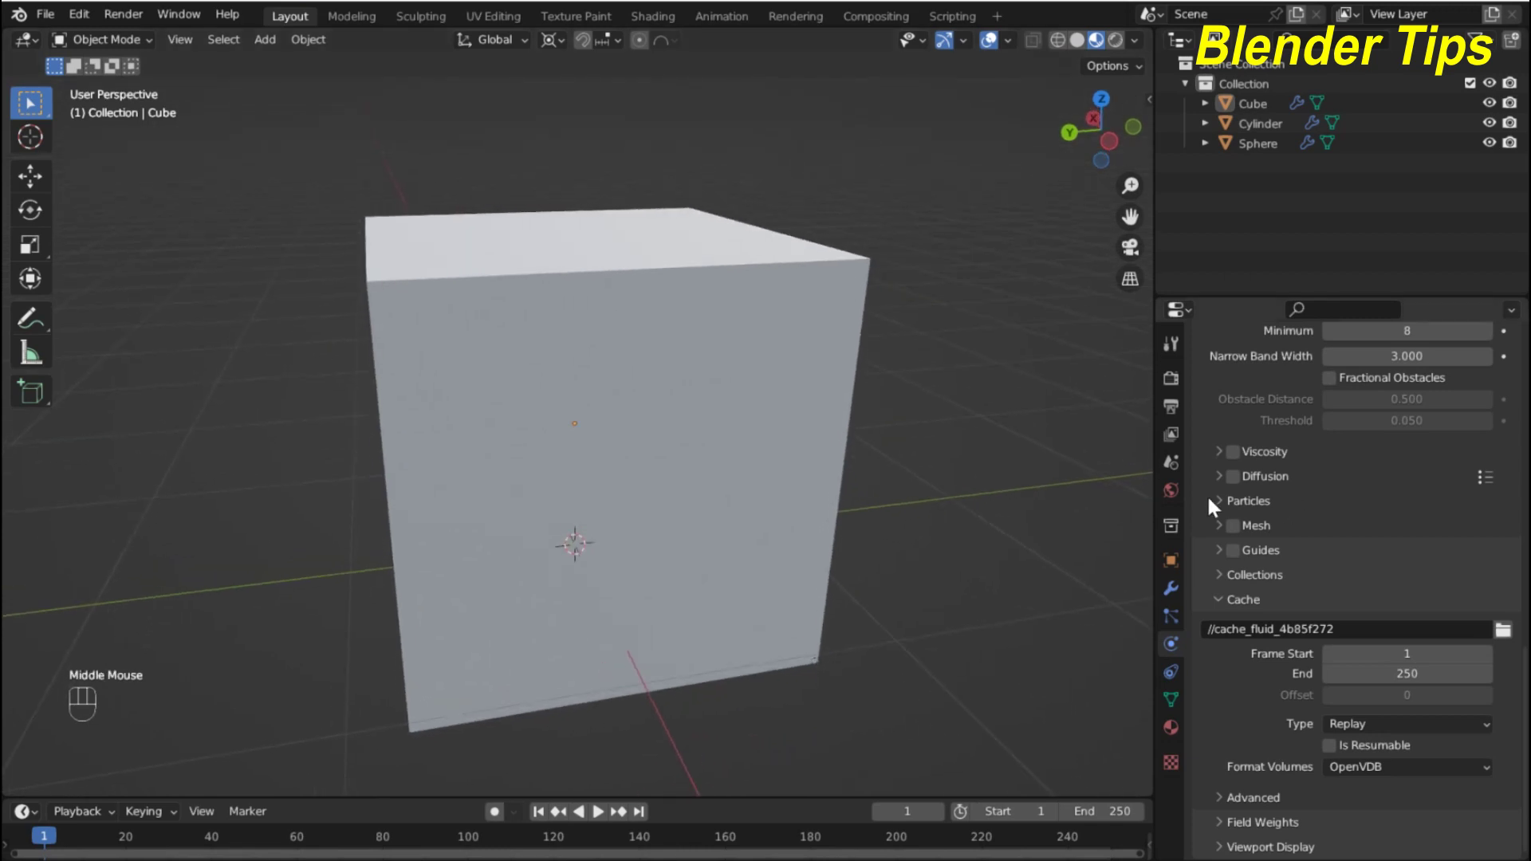
pyautogui.click(701, 435)
pyautogui.scroll(-2, 1288, 522)
pyautogui.scroll(2, 1275, 550)
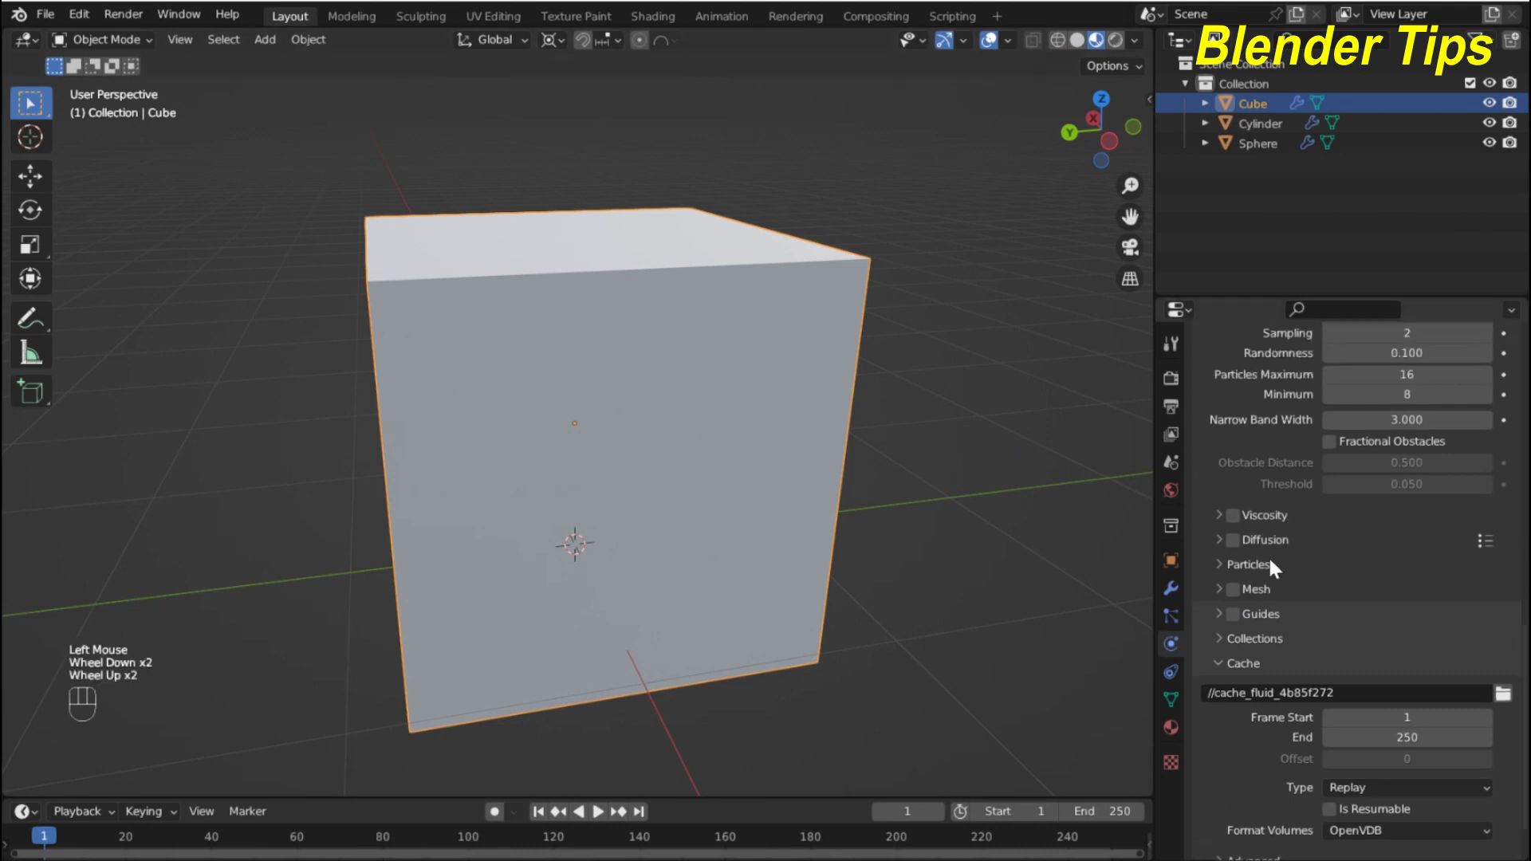
pyautogui.click(1233, 590)
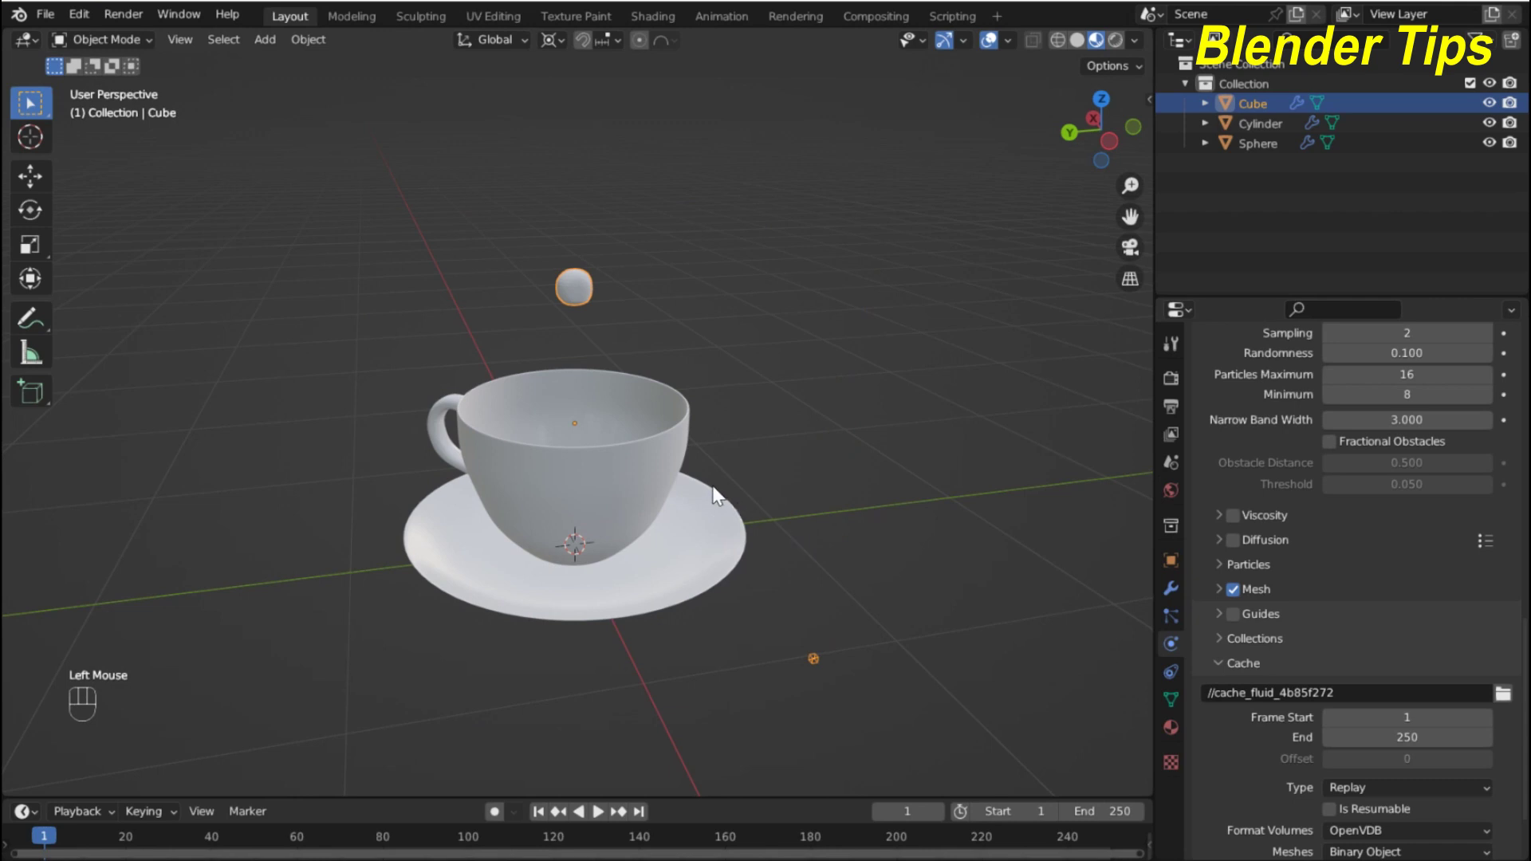
# - Orbit and zoom around the cup and click in the viewport above it
pyautogui.keyDown('shift'); pyautogui.moveTo(703, 486); pyautogui.dragTo(502, 454, button='middle'); pyautogui.keyUp('shift')
pyautogui.scroll(2, 581, 423)
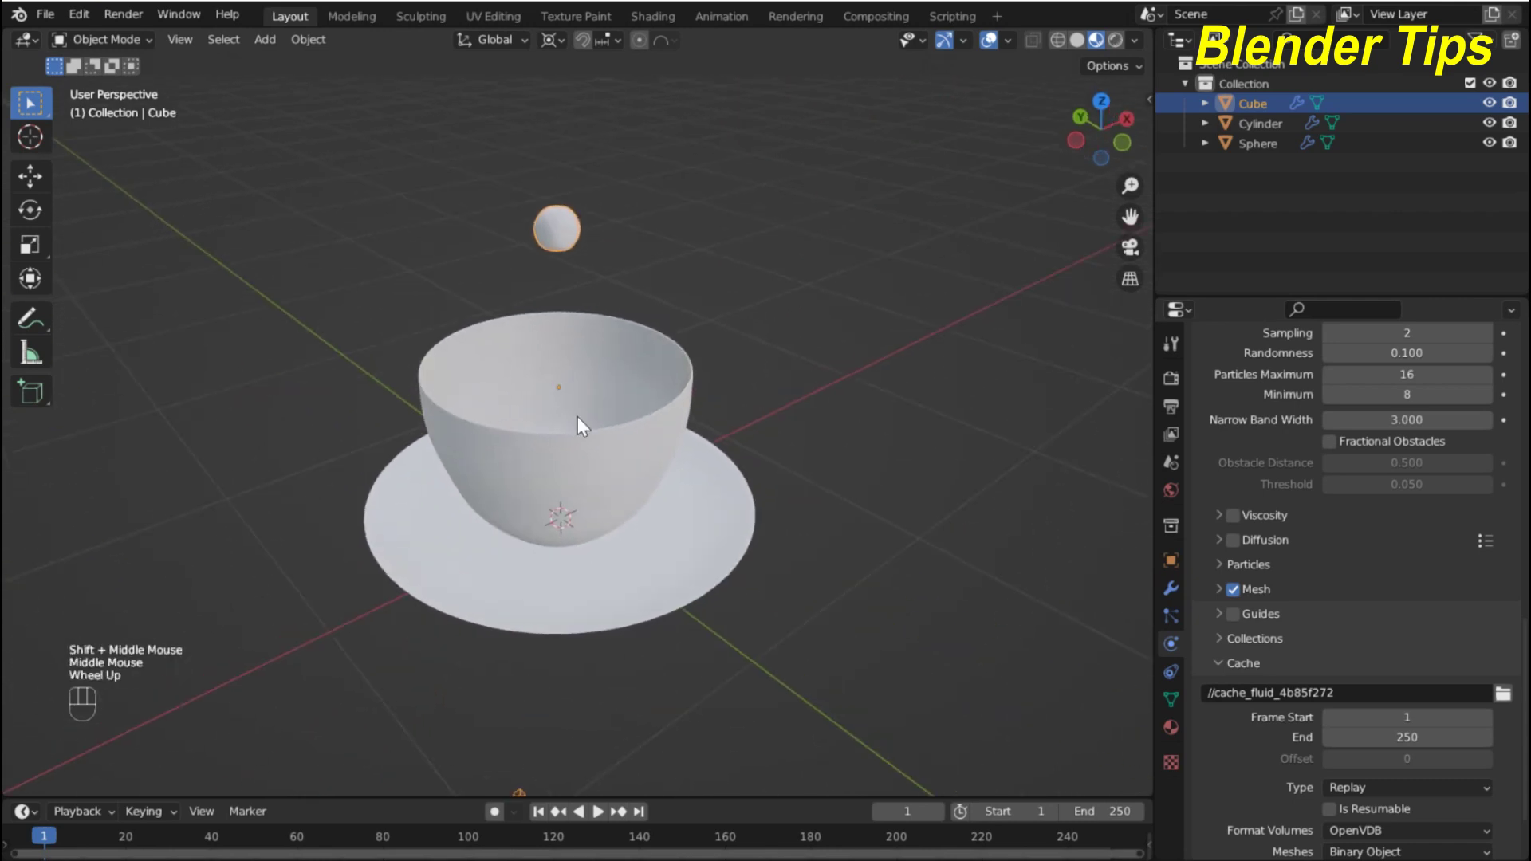
pyautogui.scroll(-2, 581, 423)
pyautogui.moveTo(581, 423); pyautogui.dragTo(495, 385, button='middle')
pyautogui.scroll(2, 508, 401)
pyautogui.scroll(1, 666, 322)
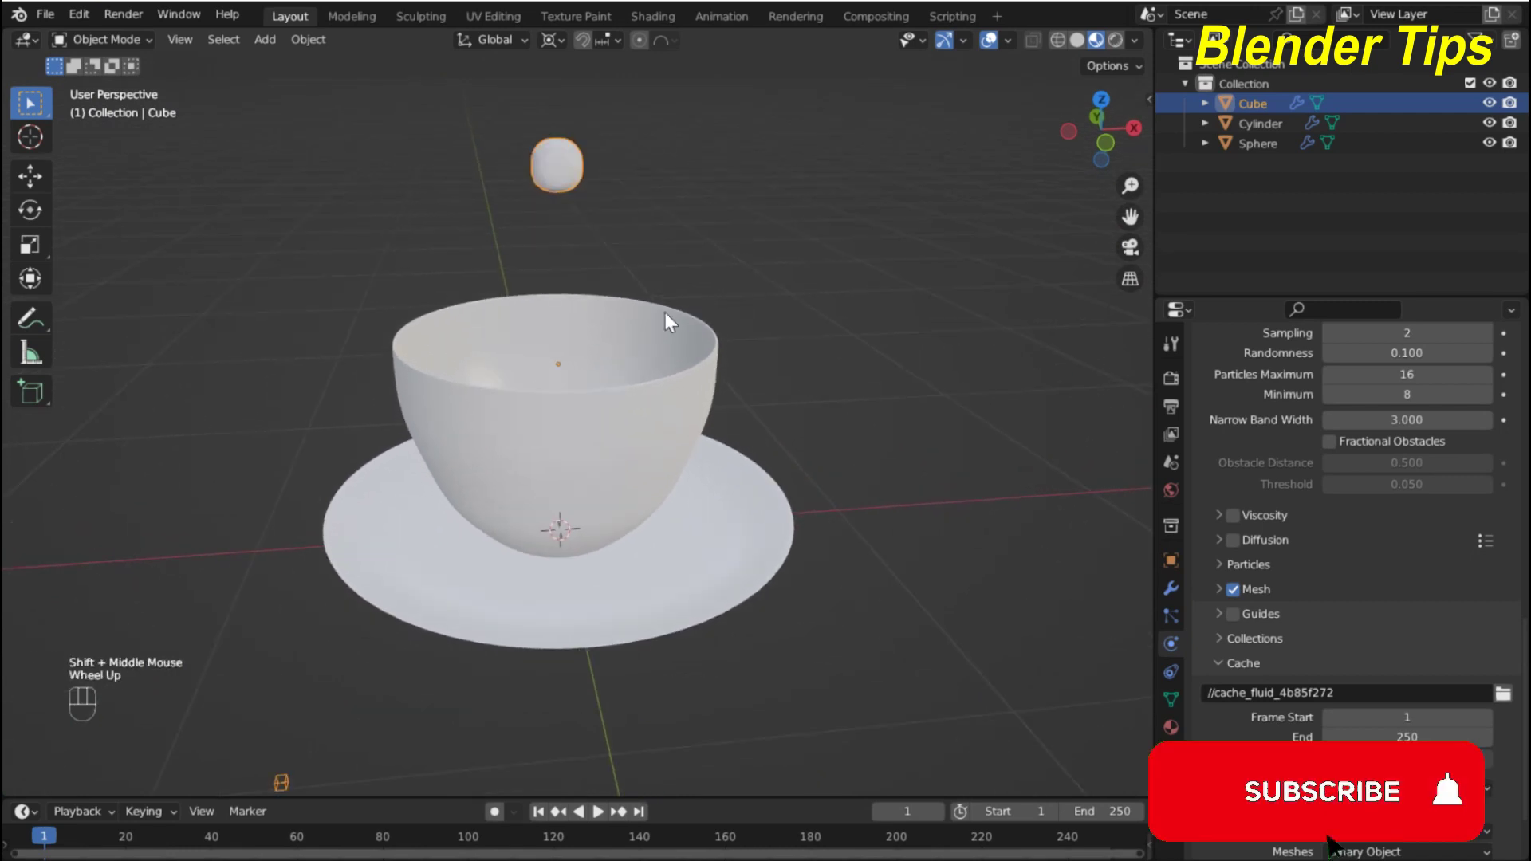
pyautogui.click(547, 174)
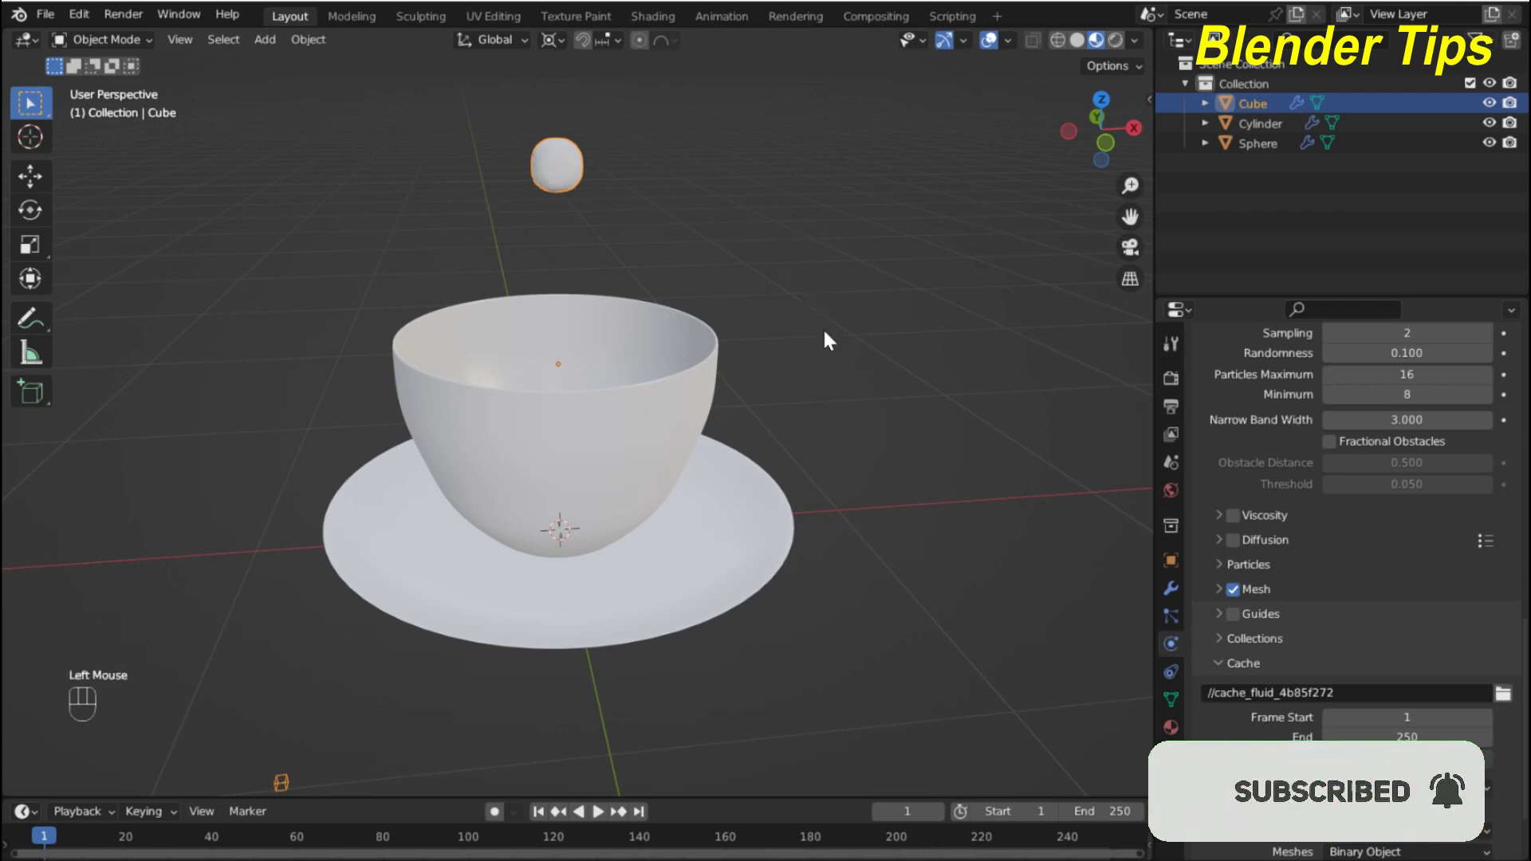
pyautogui.scroll(2, 574, 190)
pyautogui.scroll(-2, 570, 195)
pyautogui.click(568, 215)
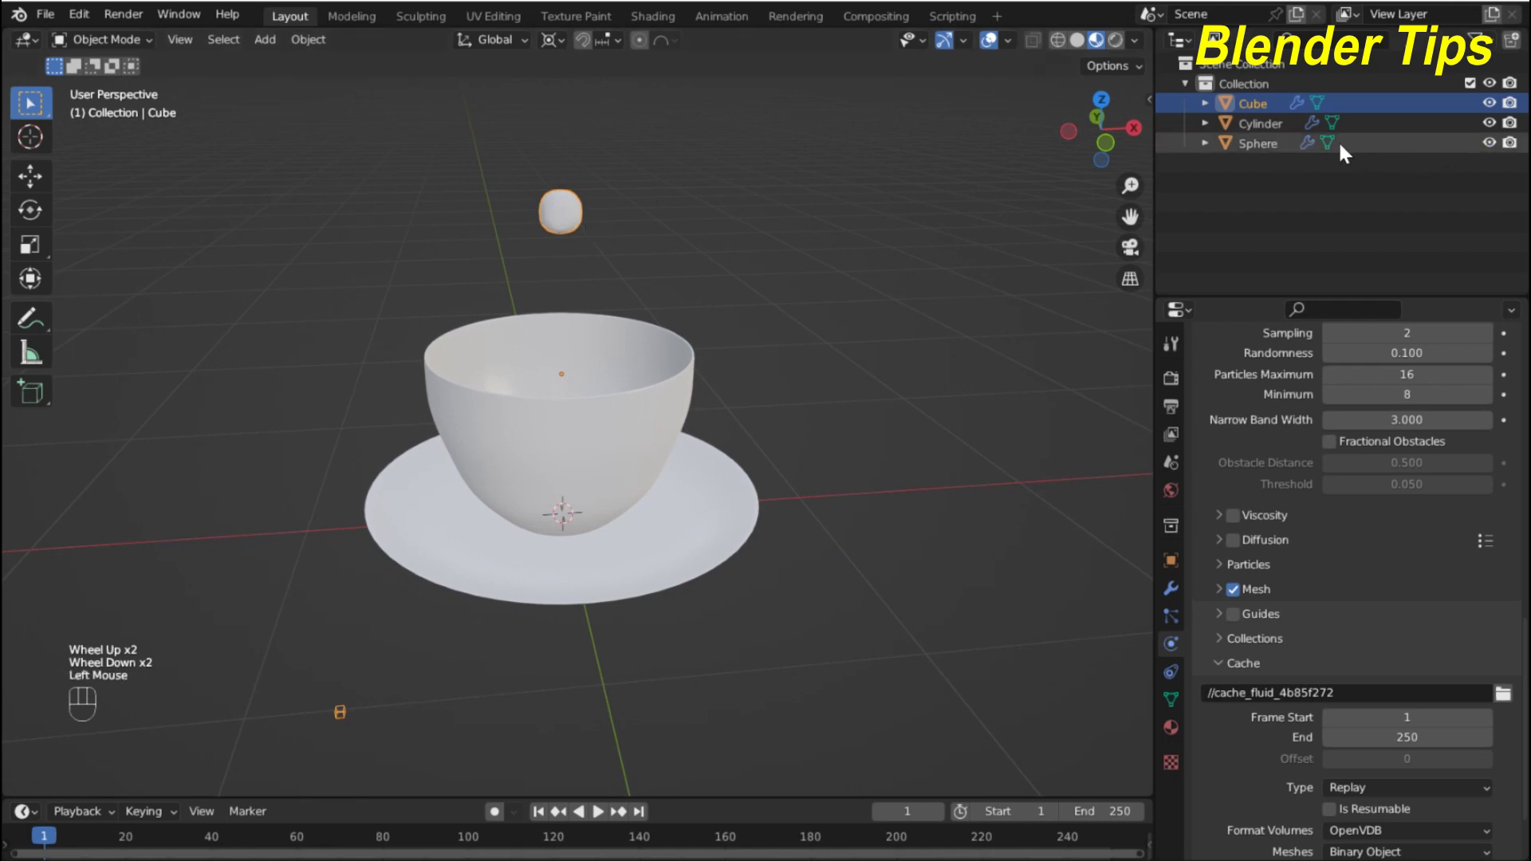
# - Select Sphere in the outliner to review its liquid inflow settings
pyautogui.click(1225, 147)
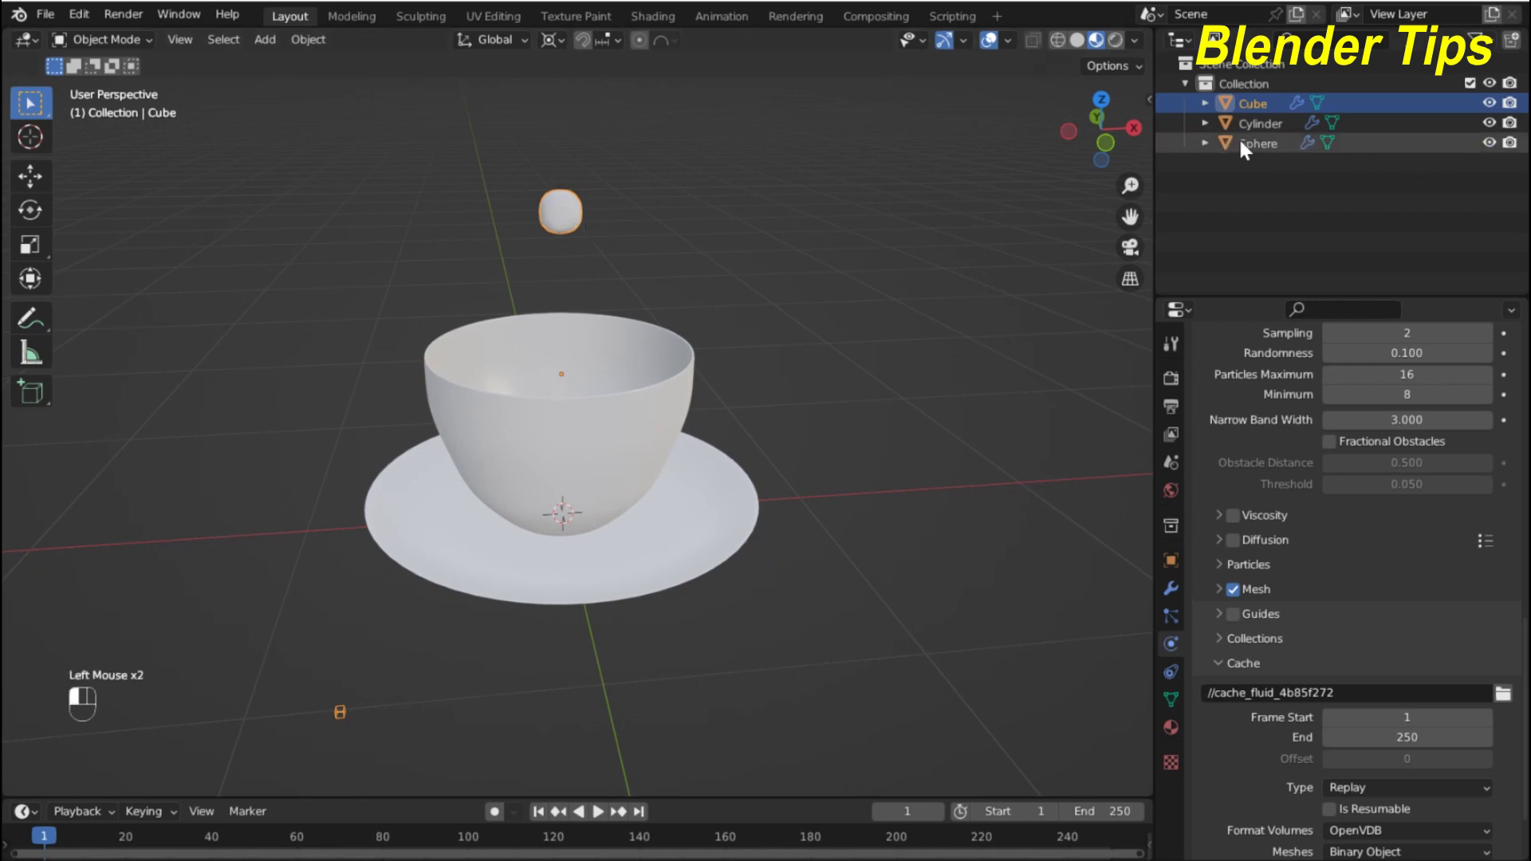
pyautogui.scroll(2, 550, 227)
pyautogui.click(551, 200)
# - Select the Cube and create a new material in its Material Properties
pyautogui.click(569, 118)
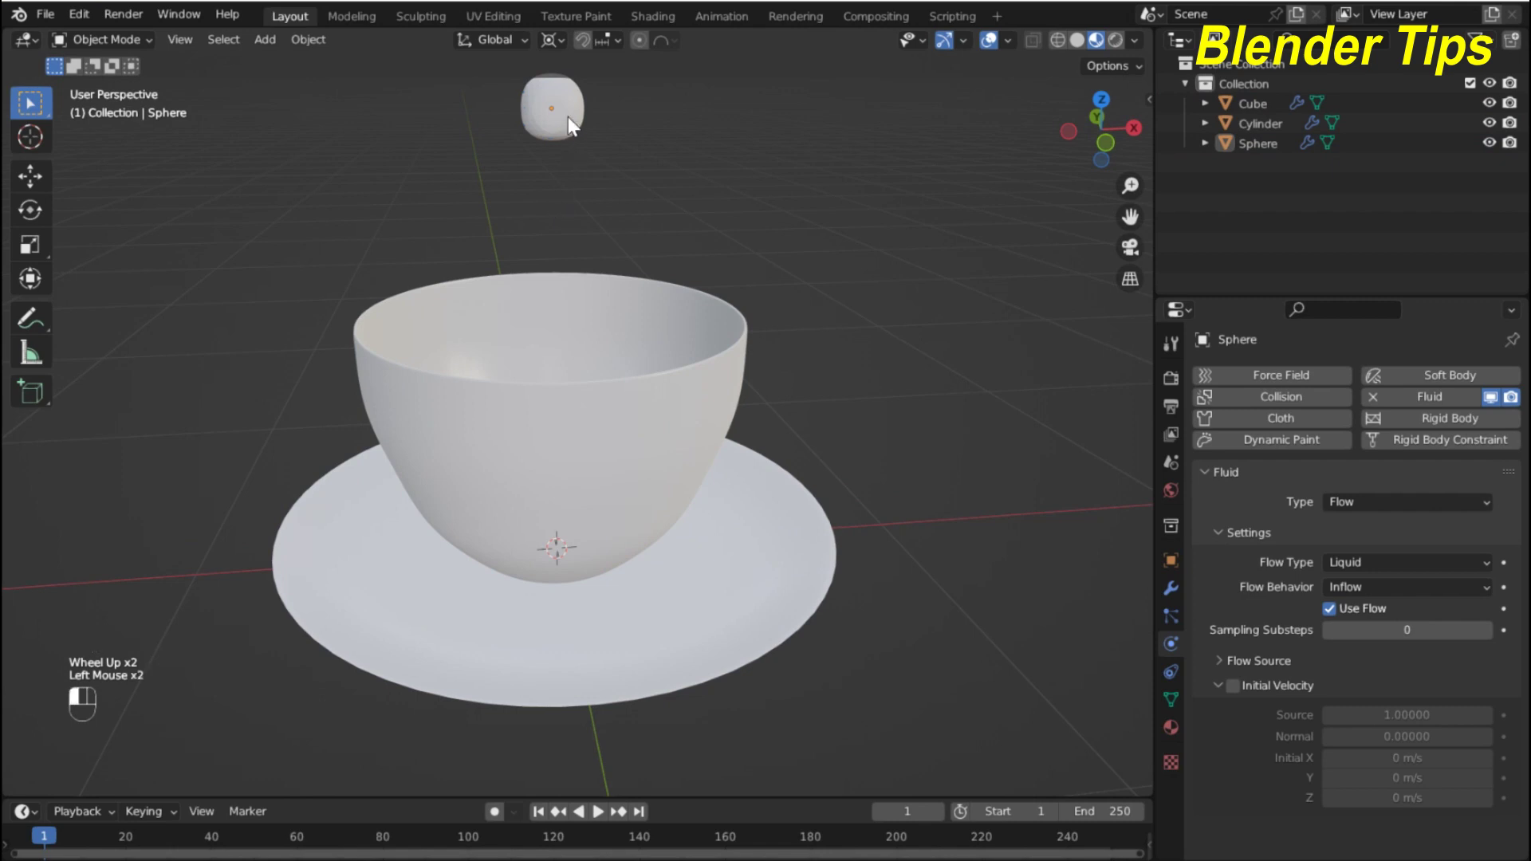
pyautogui.click(1170, 727)
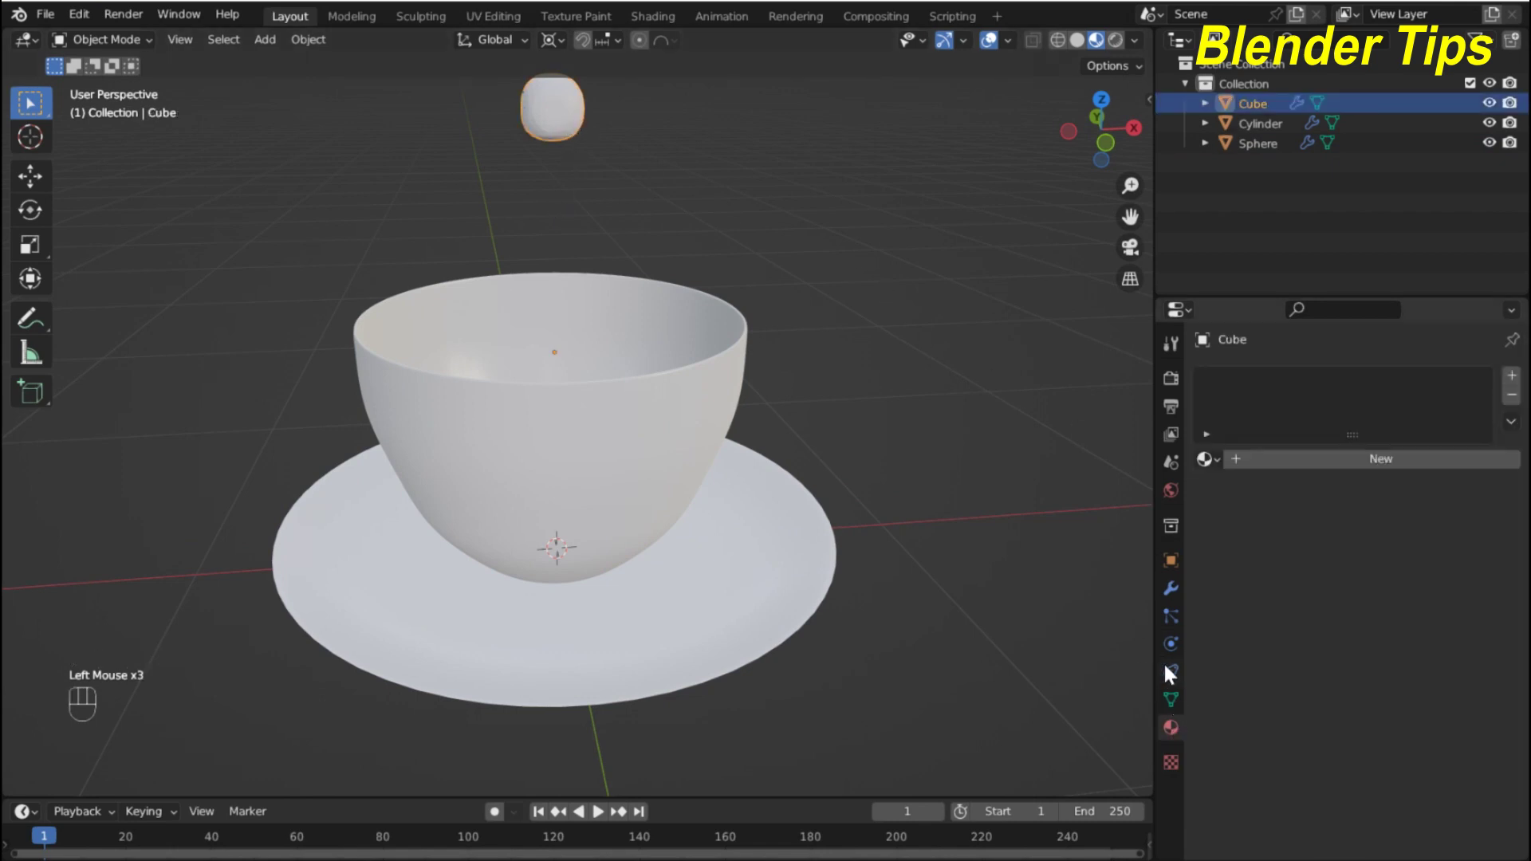
pyautogui.click(1326, 475)
# - Set the new material's Base Color to a deep dark red
pyautogui.moveTo(1150, 580); pyautogui.dragTo(1094, 571)
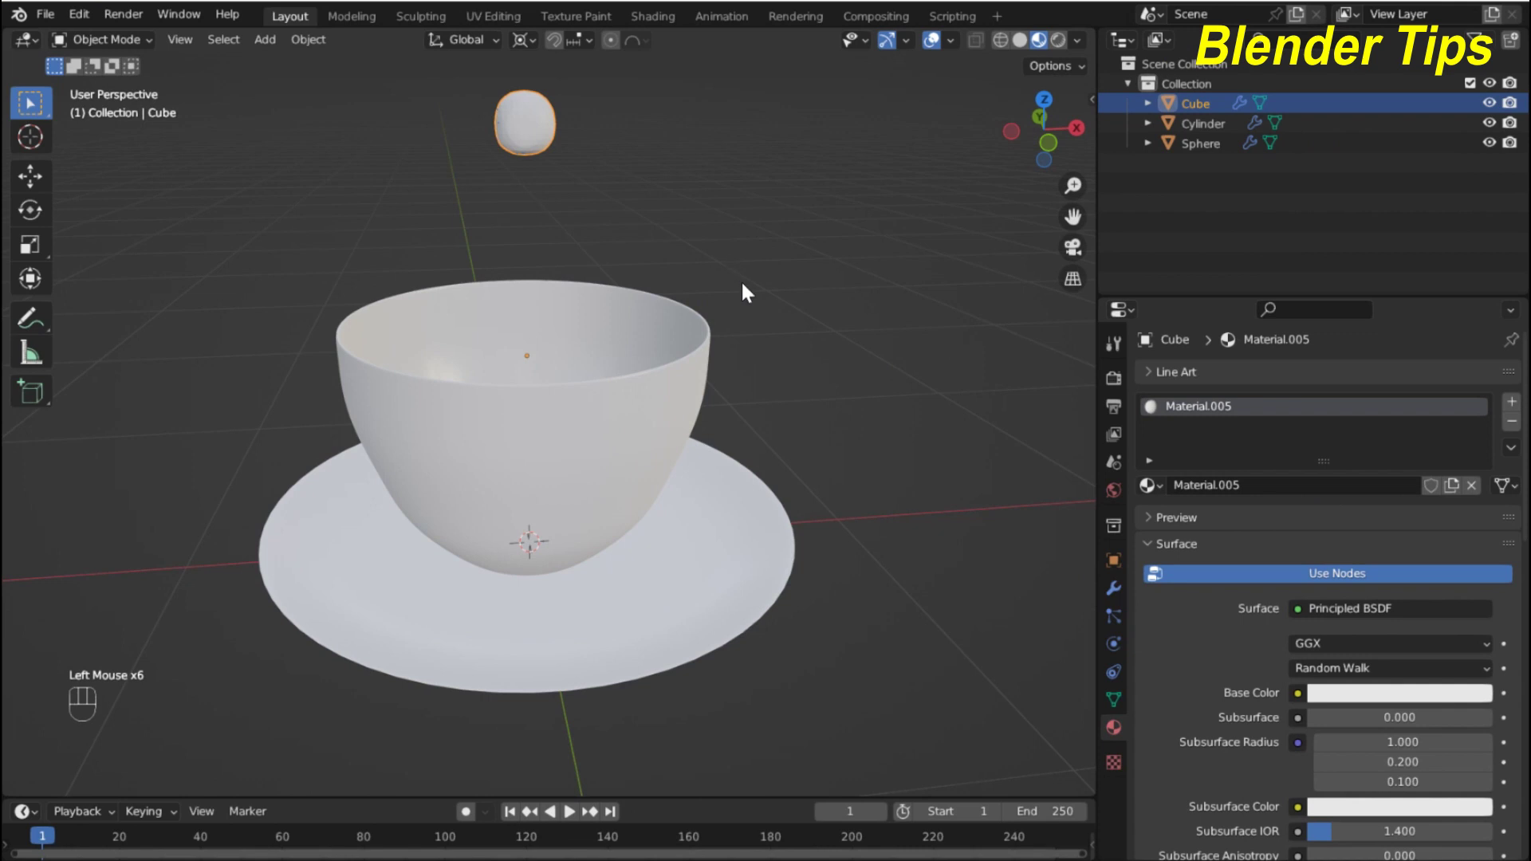
pyautogui.click(1336, 697)
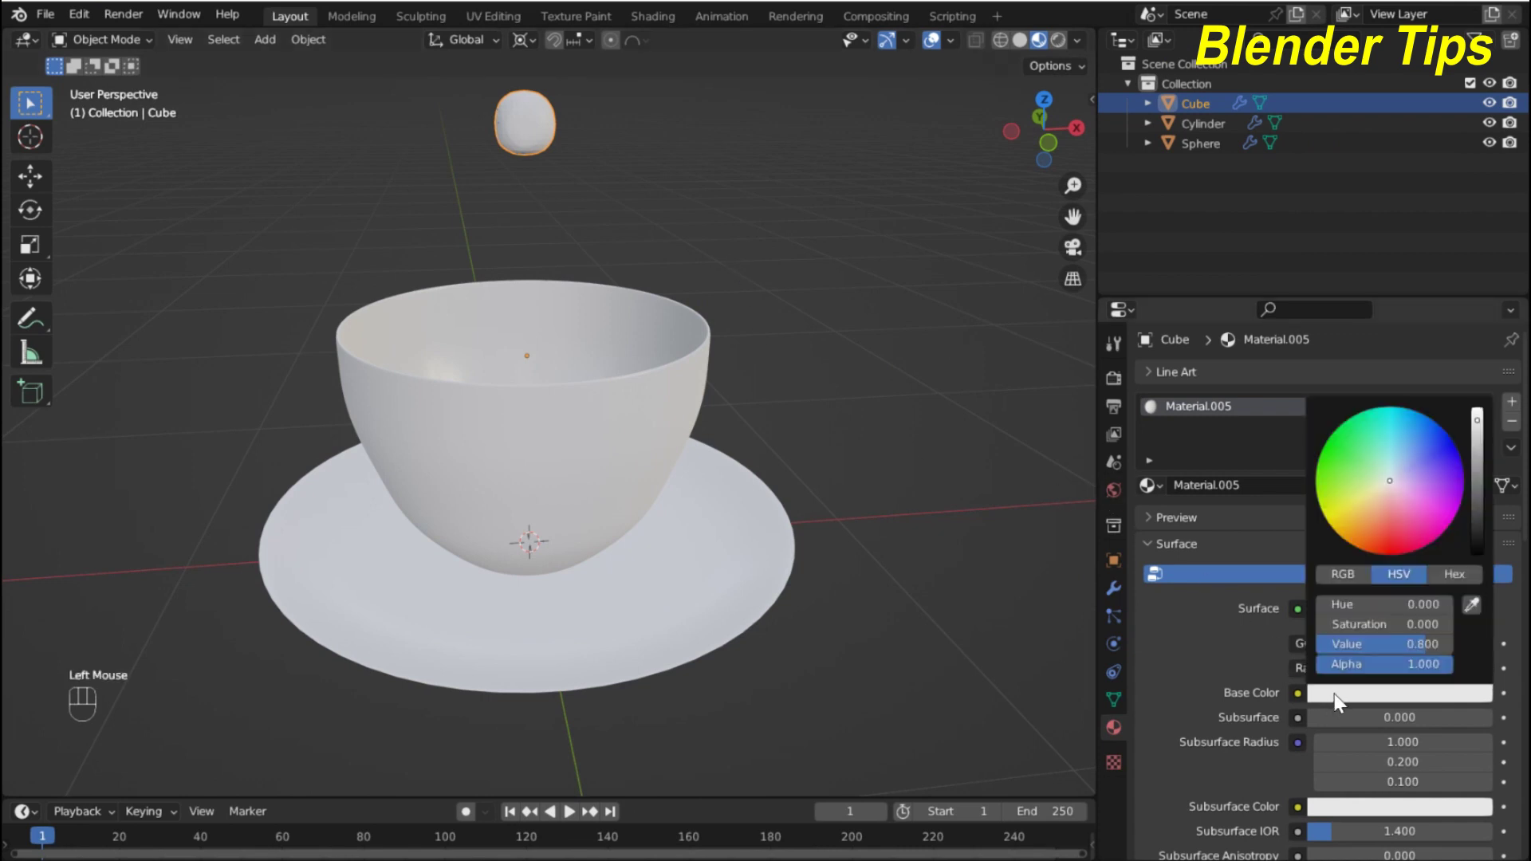
pyautogui.moveTo(1393, 495); pyautogui.dragTo(1383, 547)
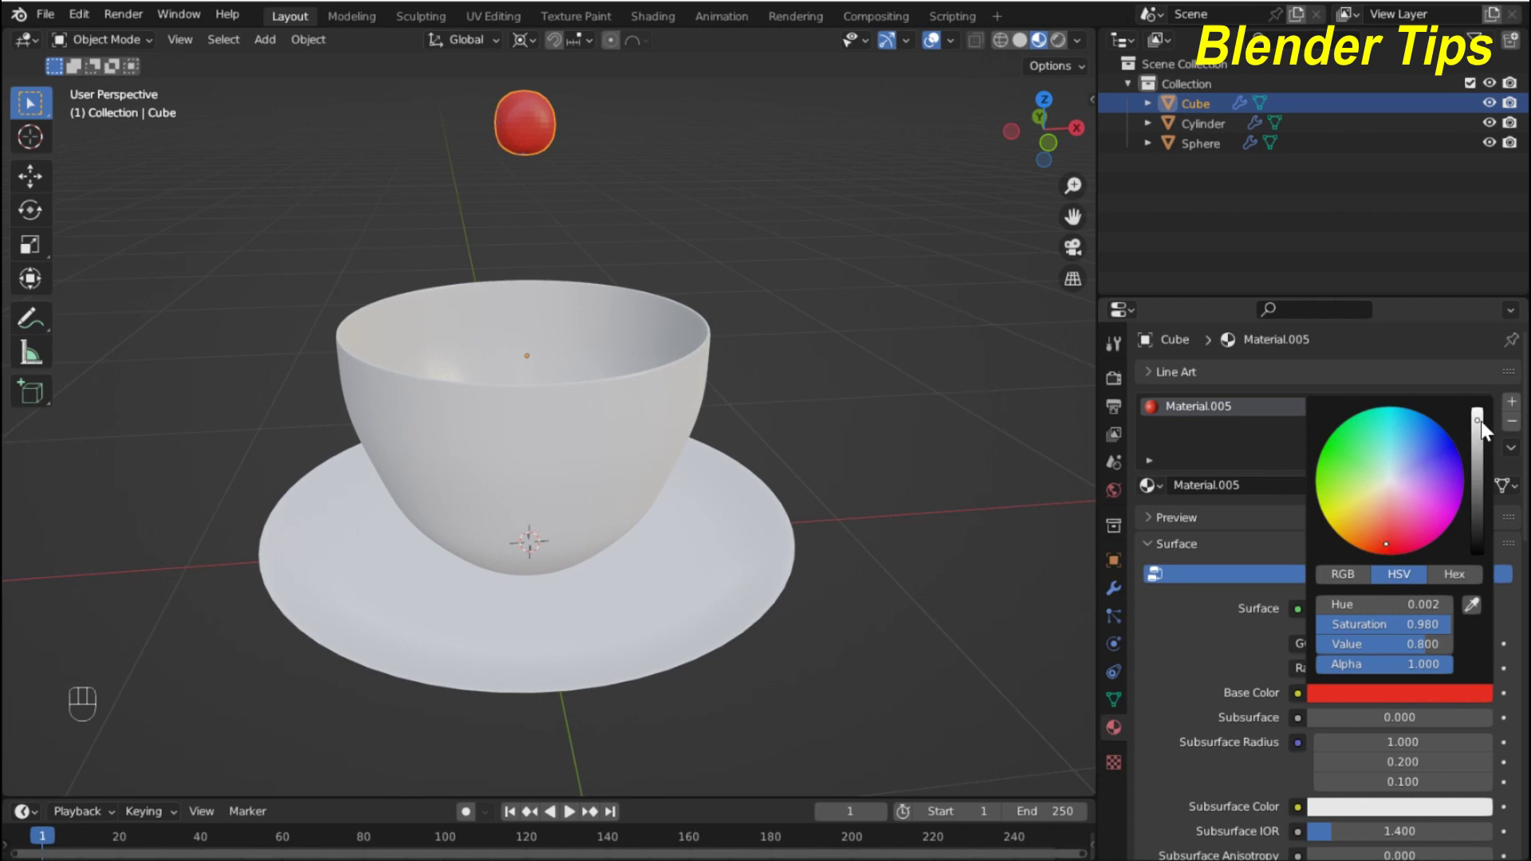
pyautogui.moveTo(1477, 420); pyautogui.dragTo(1477, 492)
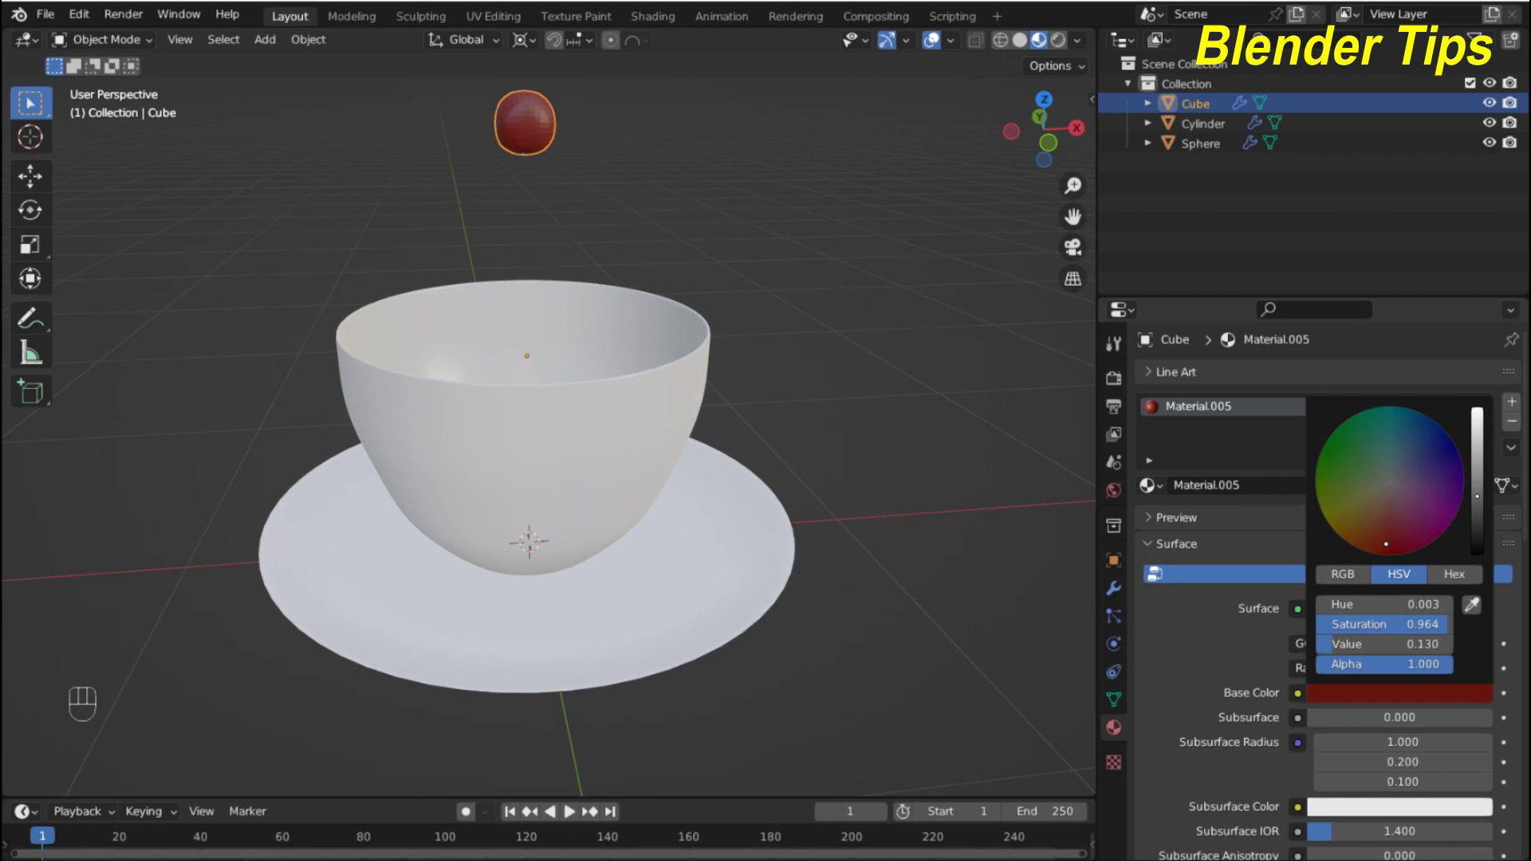
# - Lower the material's Roughness to 0.179 and reselect the red Cube
pyautogui.click(838, 323)
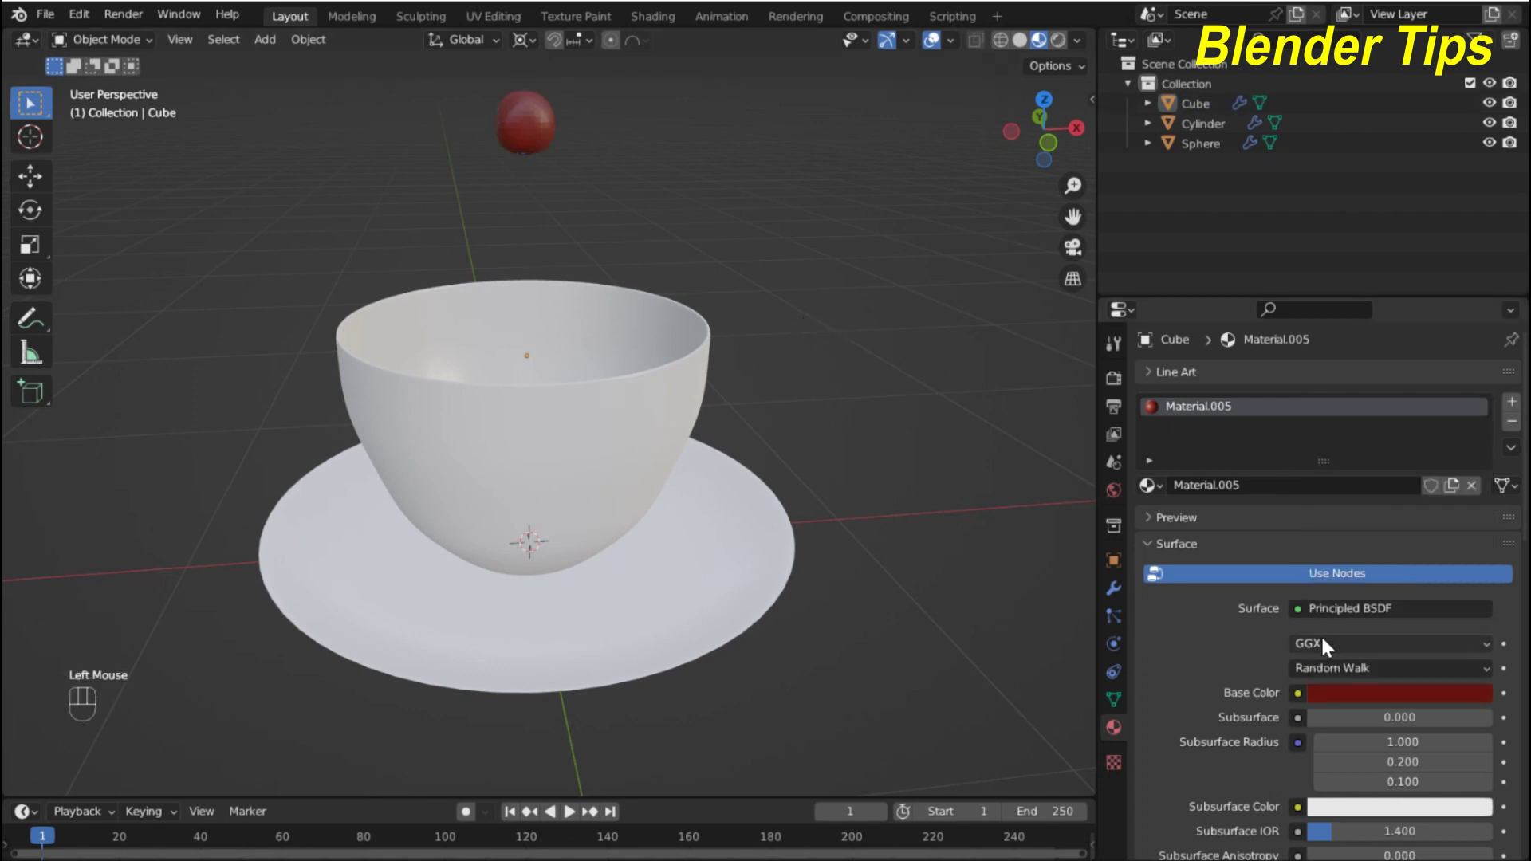
pyautogui.scroll(-4, 1319, 645)
pyautogui.scroll(-1, 1322, 646)
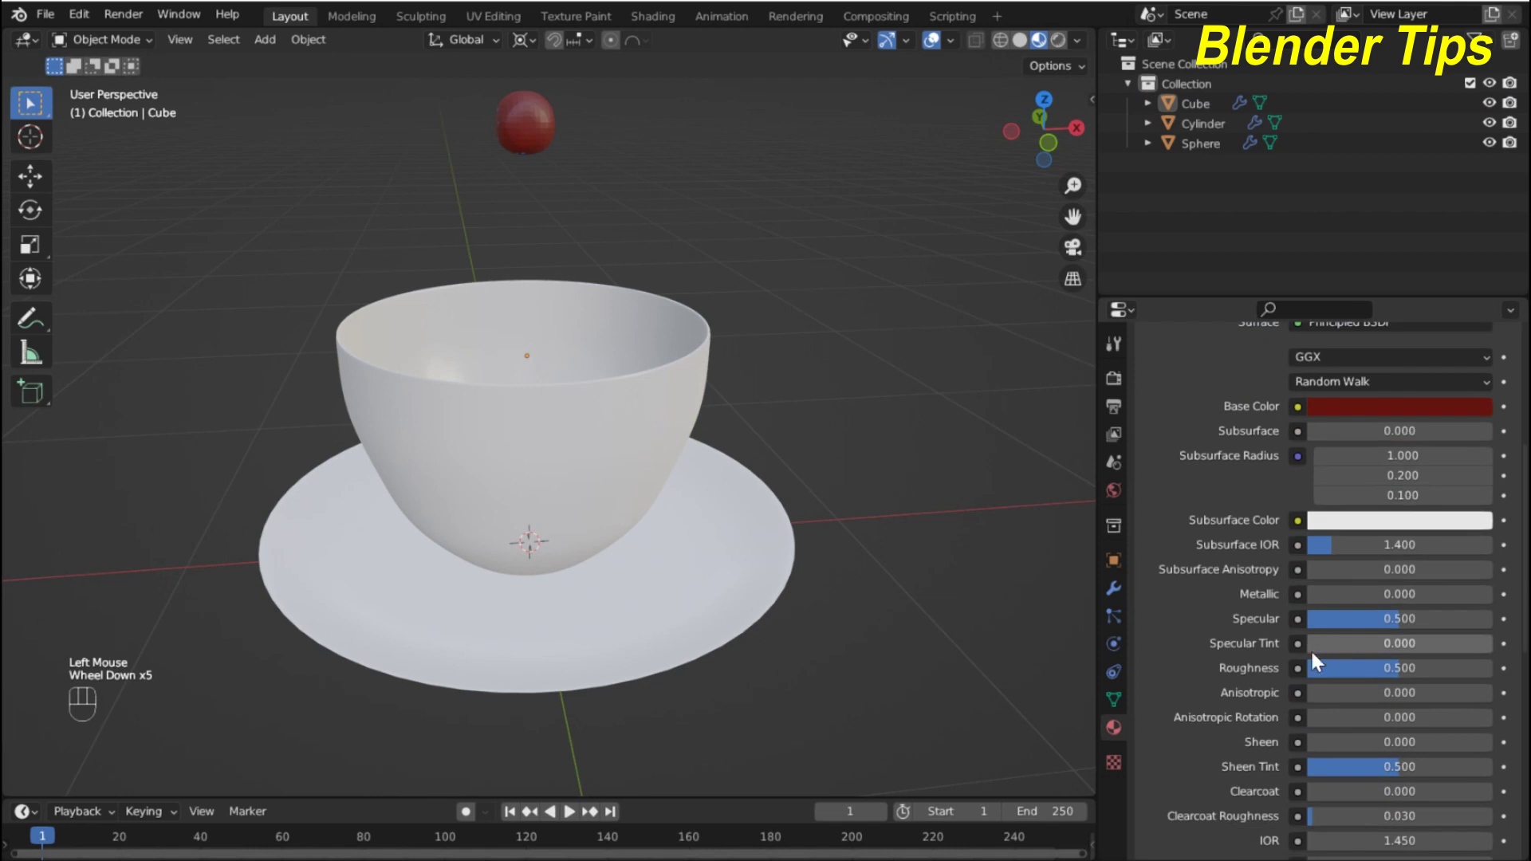
pyautogui.click(1387, 668)
pyautogui.moveTo(1387, 668); pyautogui.dragTo(1338, 672)
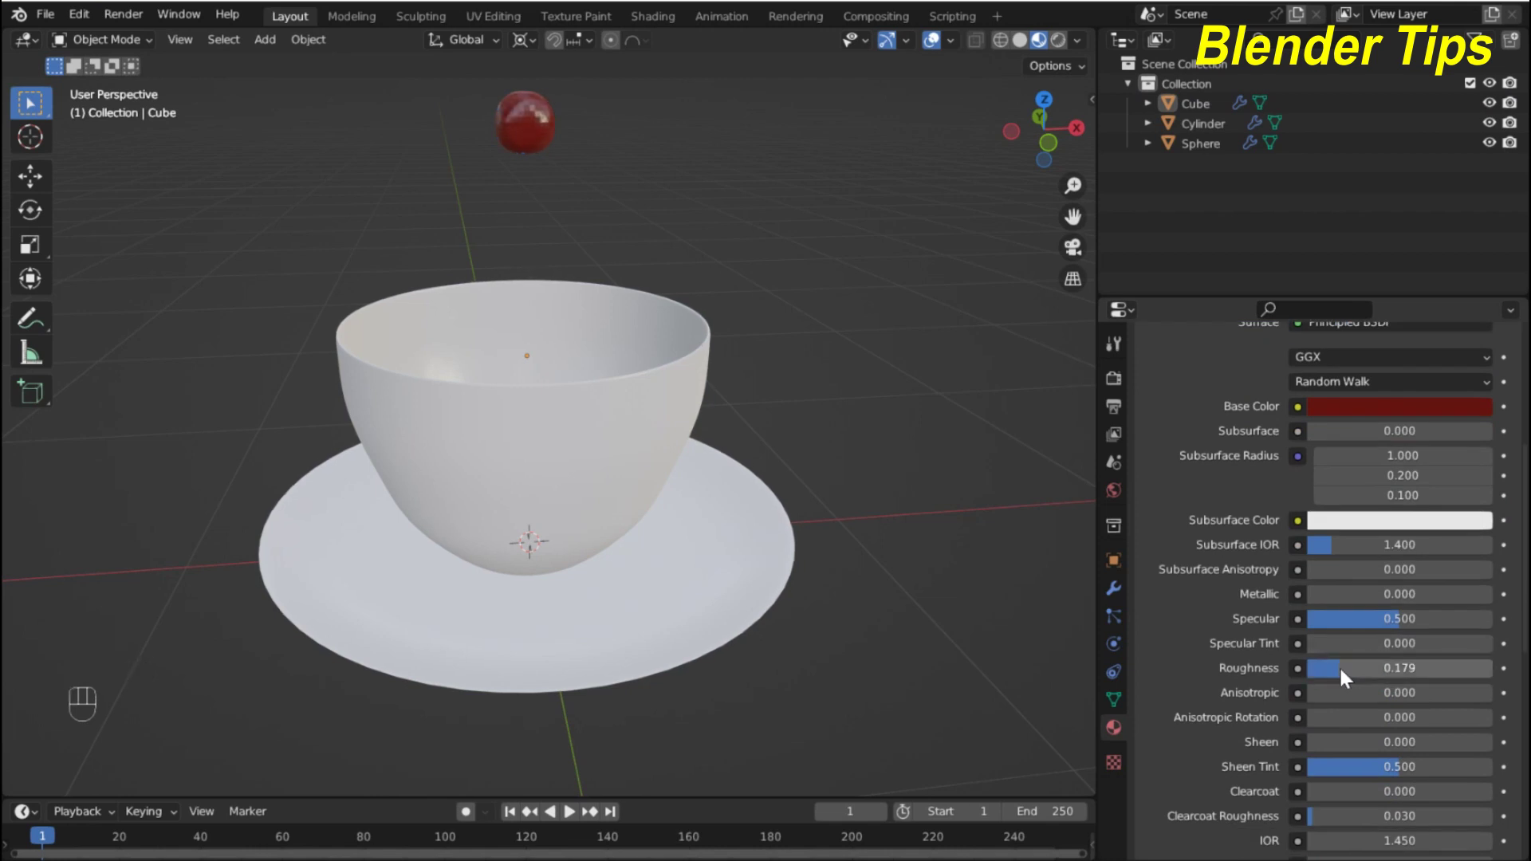
pyautogui.moveTo(541, 139); pyautogui.dragTo(538, 138, button='right')
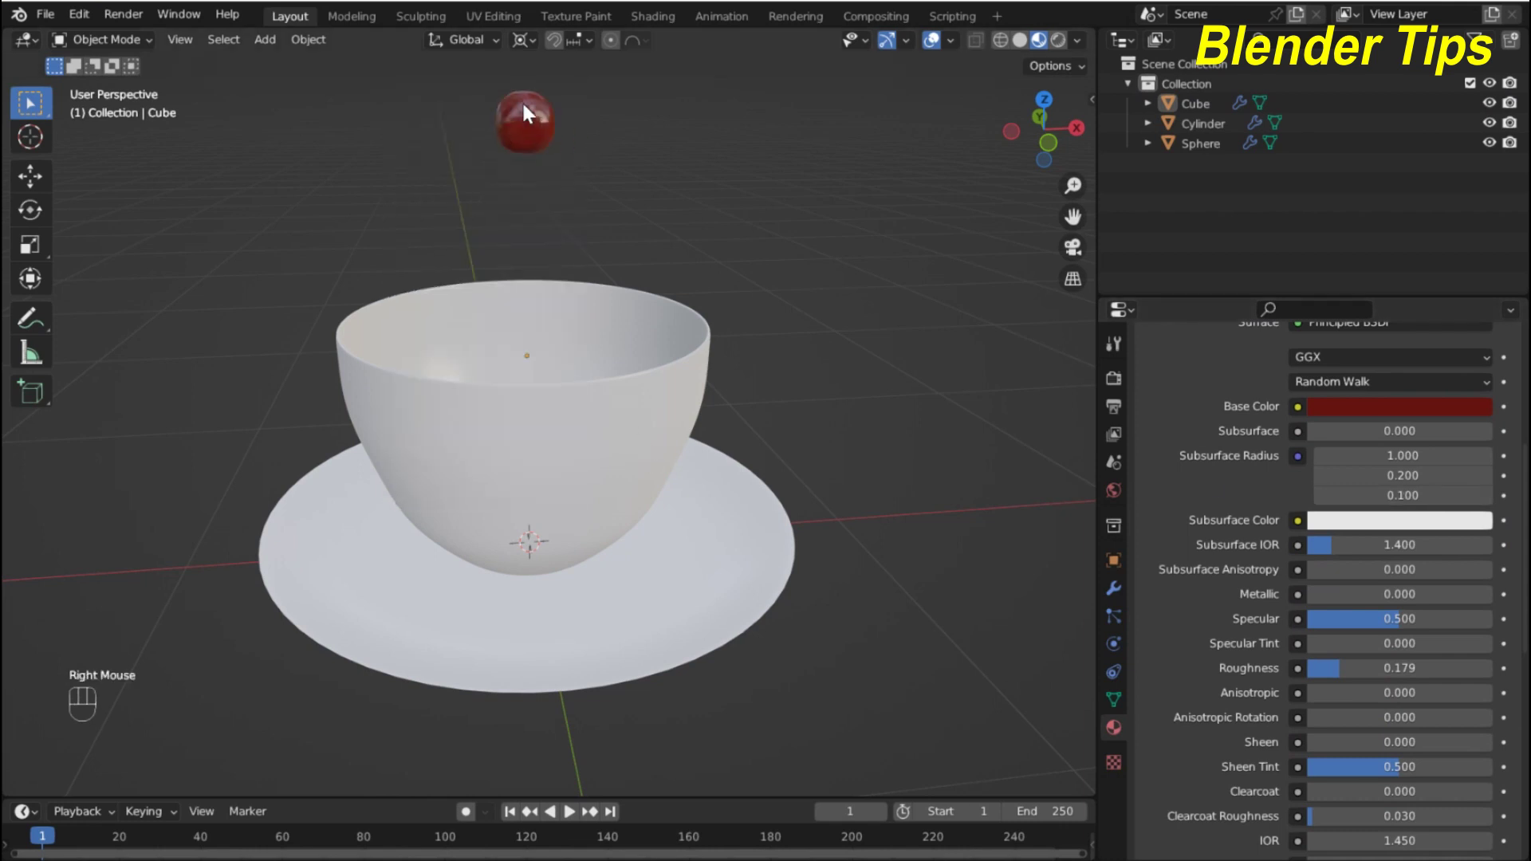
pyautogui.click(526, 113)
# - Apply Shade Smooth to the red Cube
pyautogui.rightClick(526, 118)
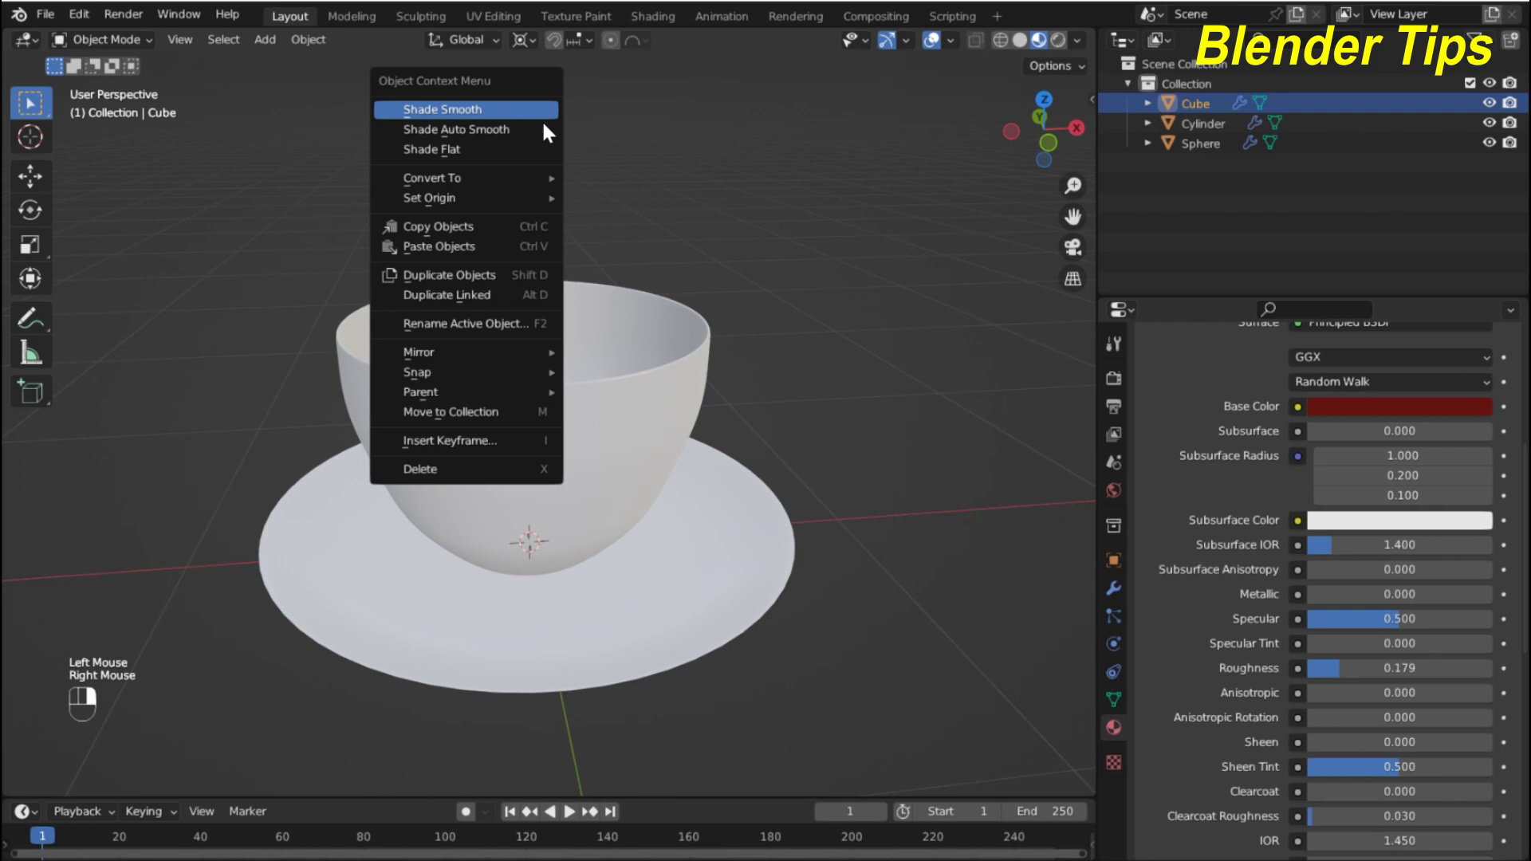
pyautogui.rightClick(545, 120)
pyautogui.scroll(1, 573, 142)
pyautogui.scroll(-2, 576, 148)
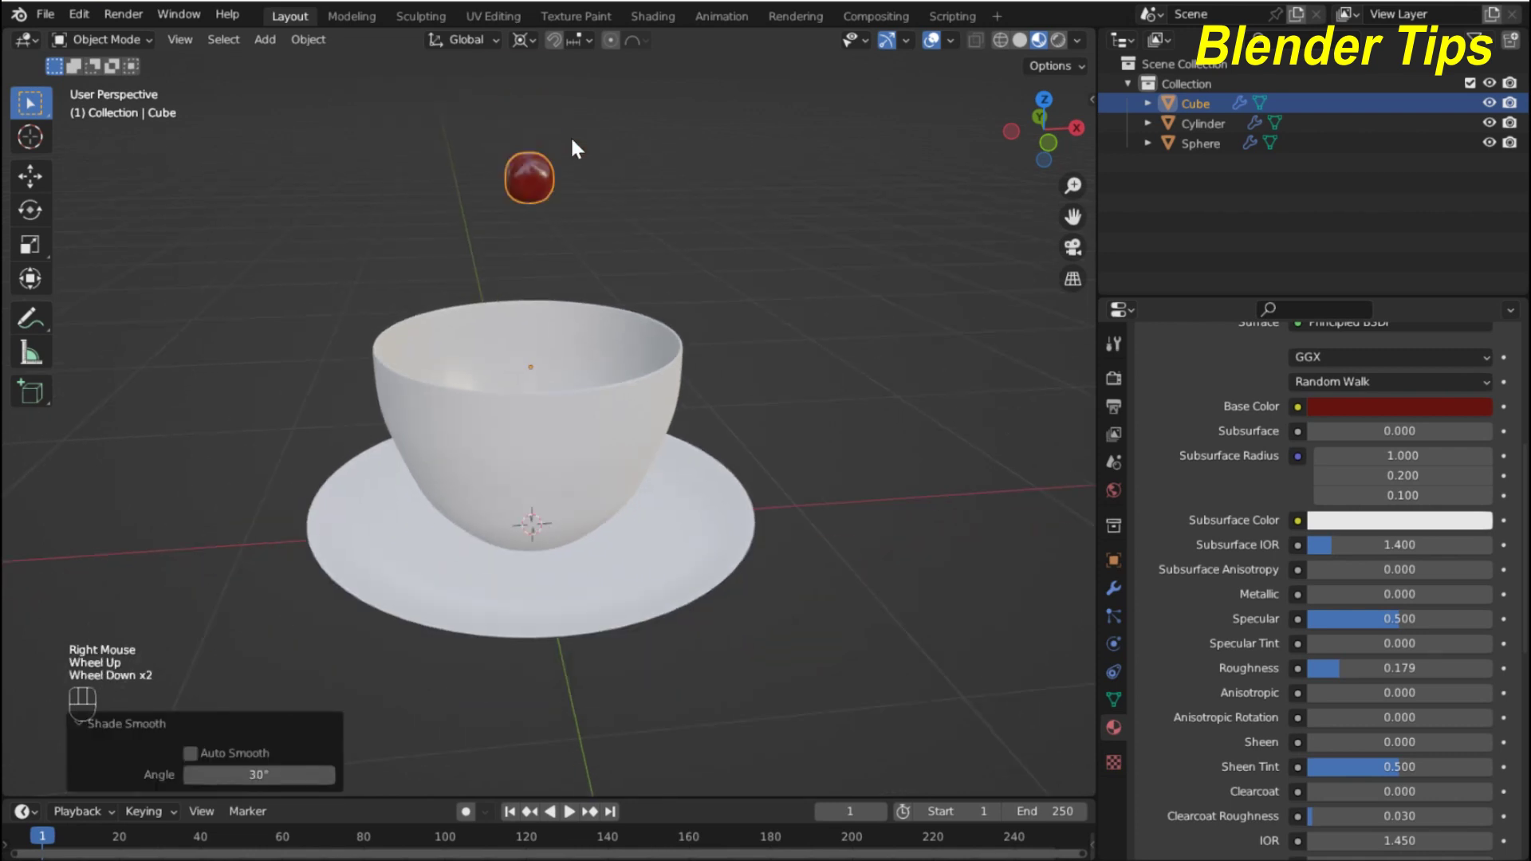
pyautogui.scroll(-1, 1345, 705)
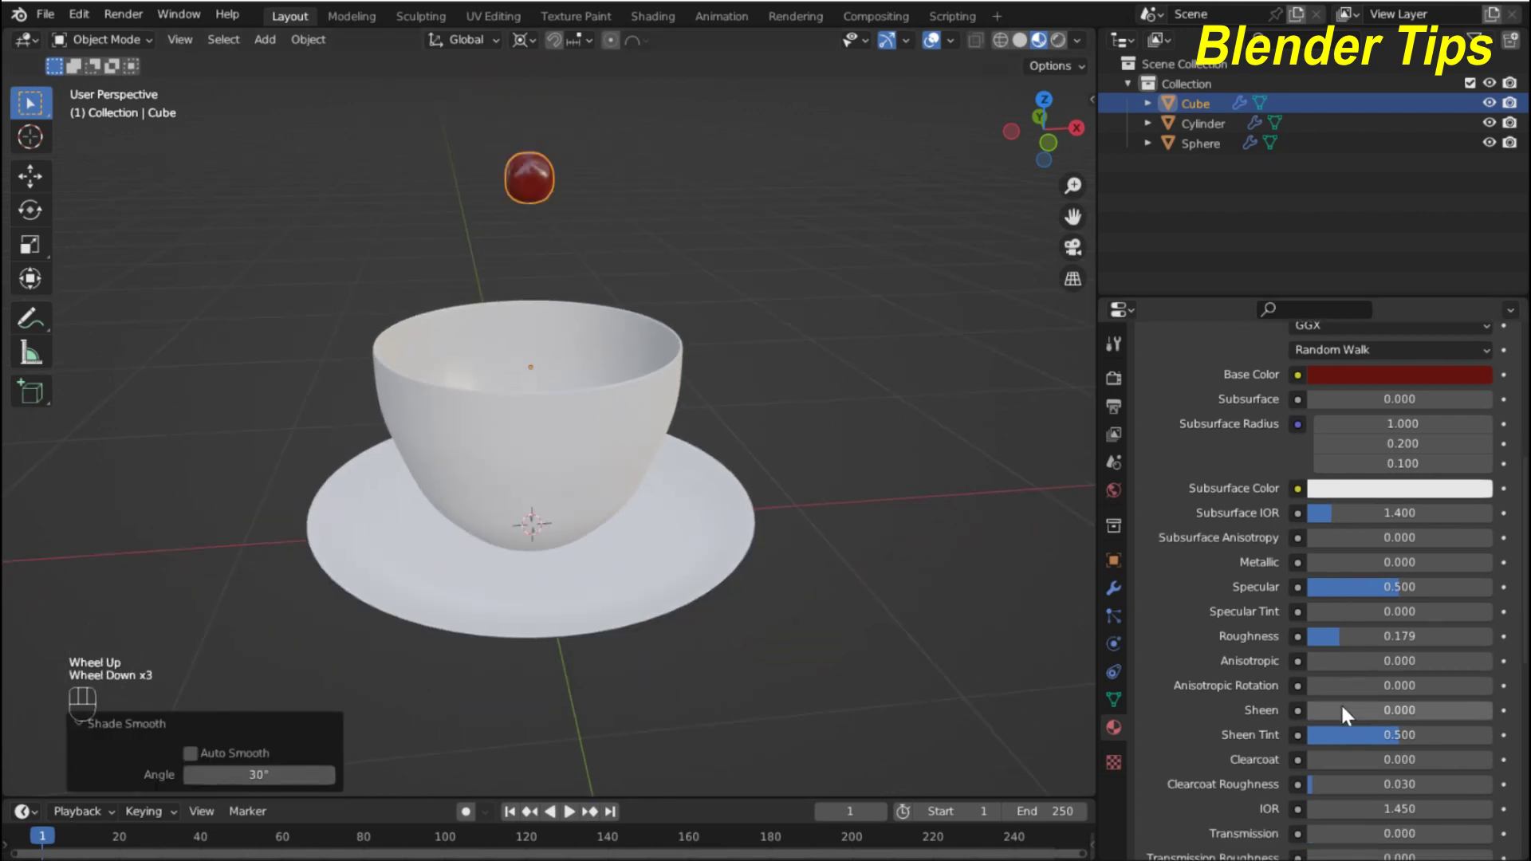
# - Set the material's IOR to 1.33 and raise Transmission to 0.214
pyautogui.click(1369, 807)
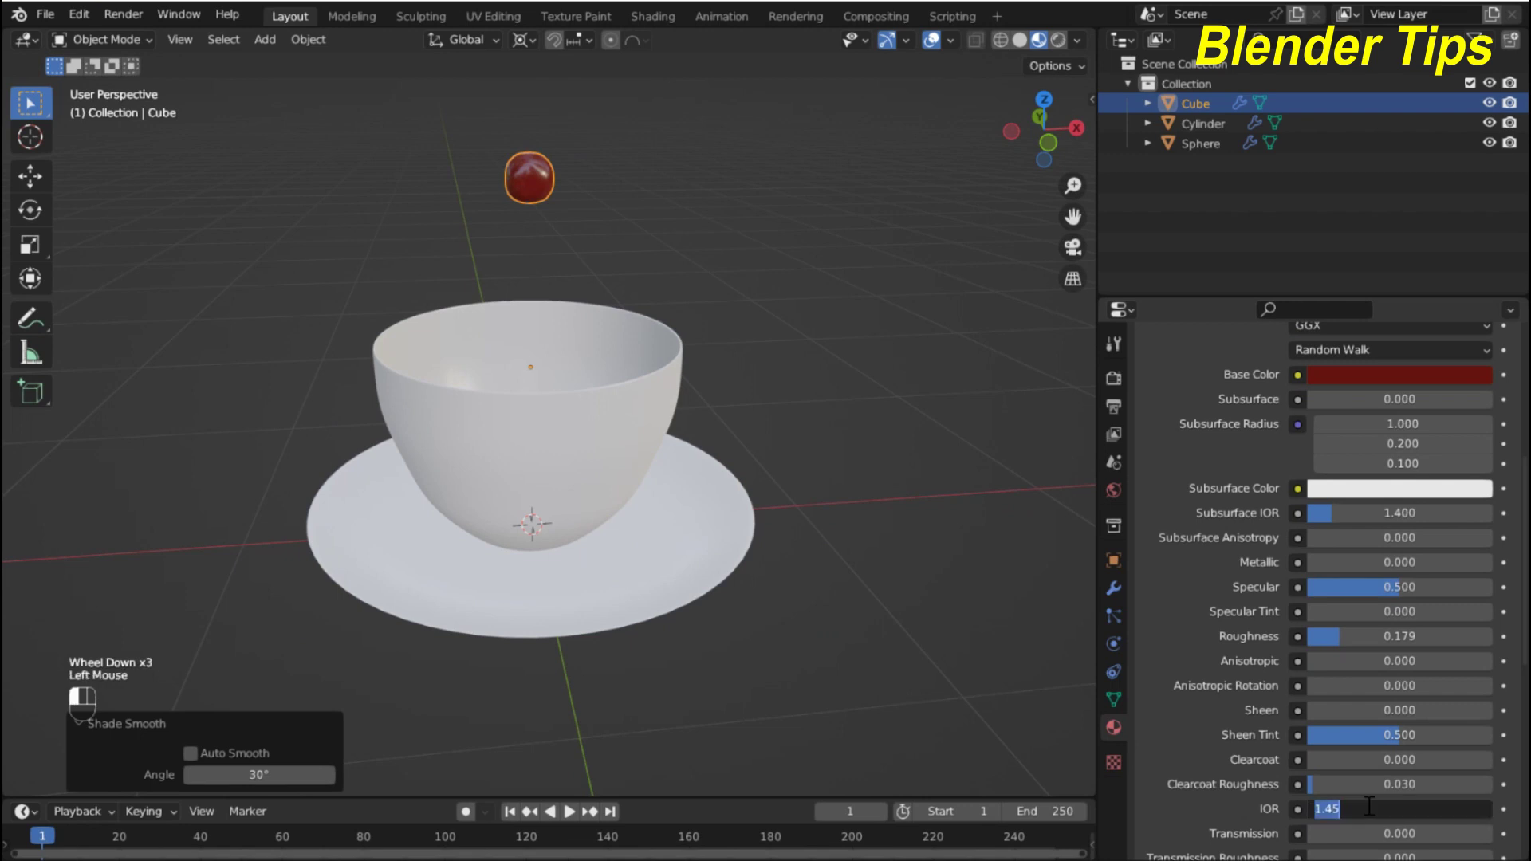
pyautogui.write('1.33')
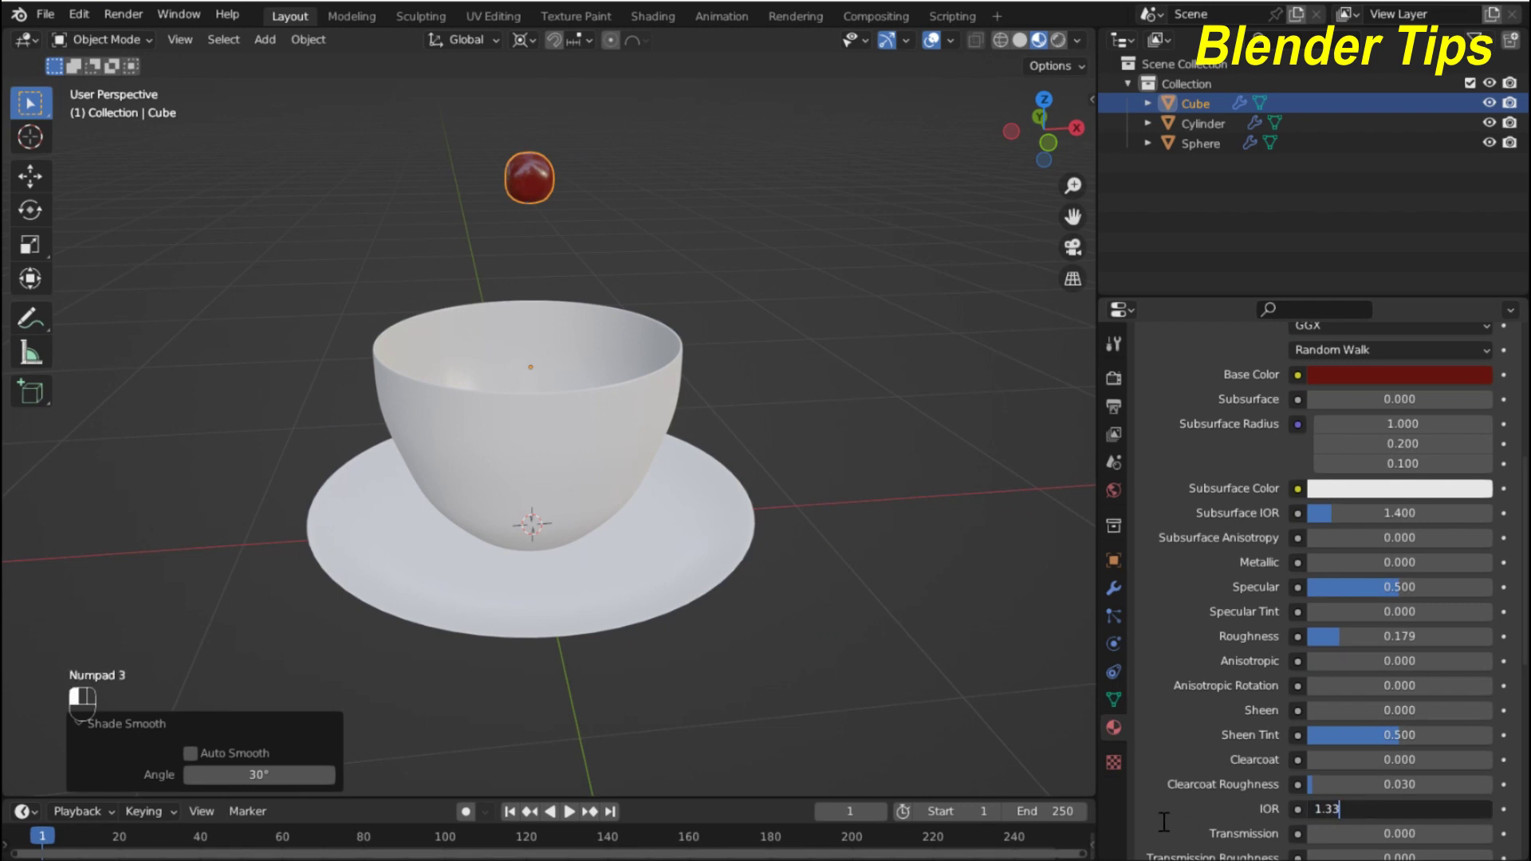
pyautogui.press('Return')
pyautogui.moveTo(1326, 833); pyautogui.dragTo(1366, 833)
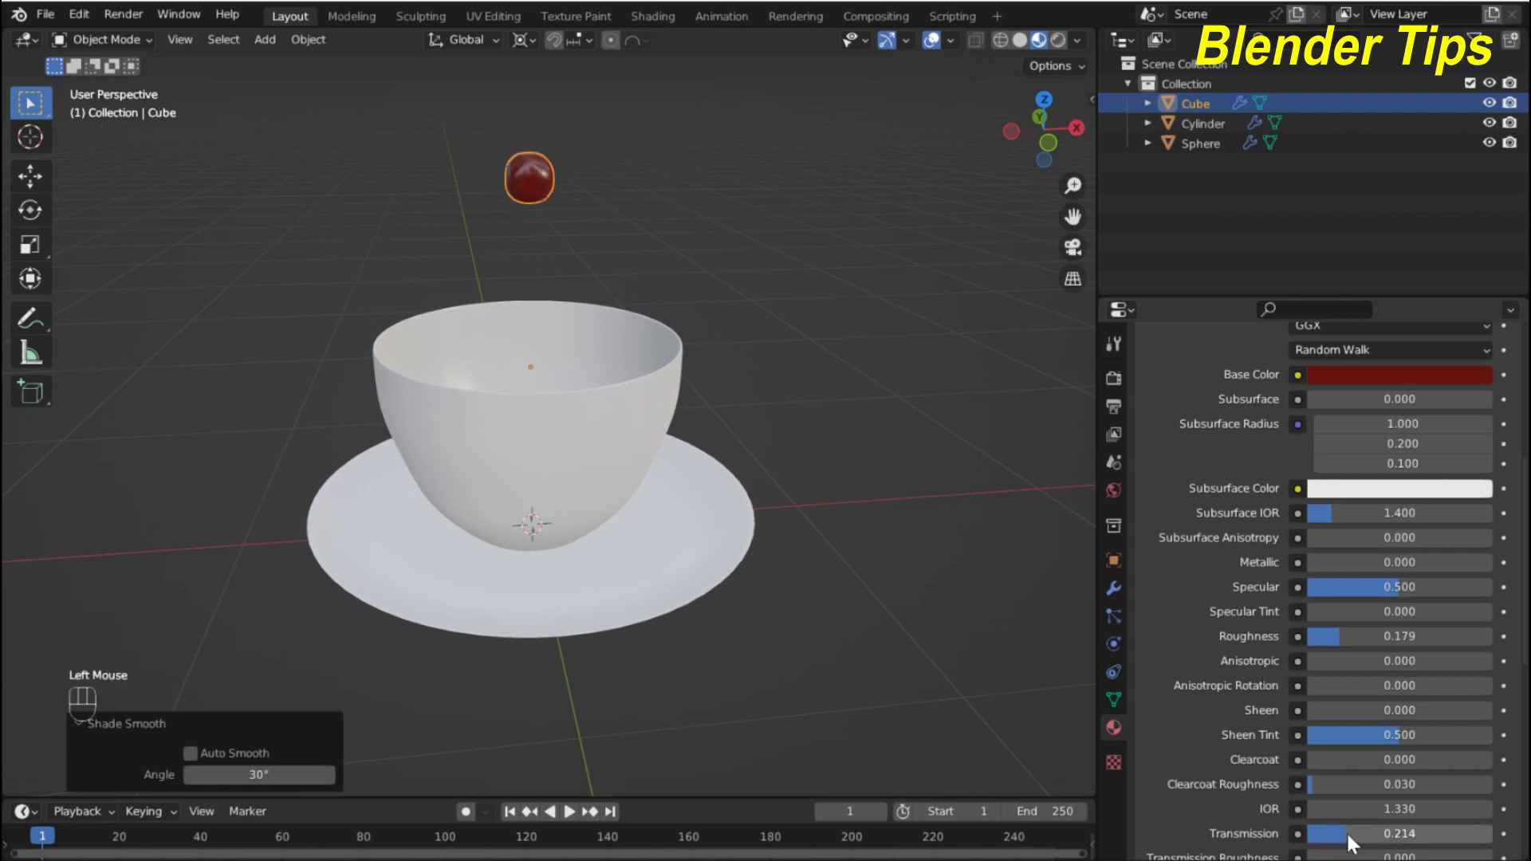
pyautogui.click(1113, 378)
# - Enable Ambient Occlusion and Screen Space Reflections with Refraction in EEVEE
pyautogui.scroll(2, 1218, 409)
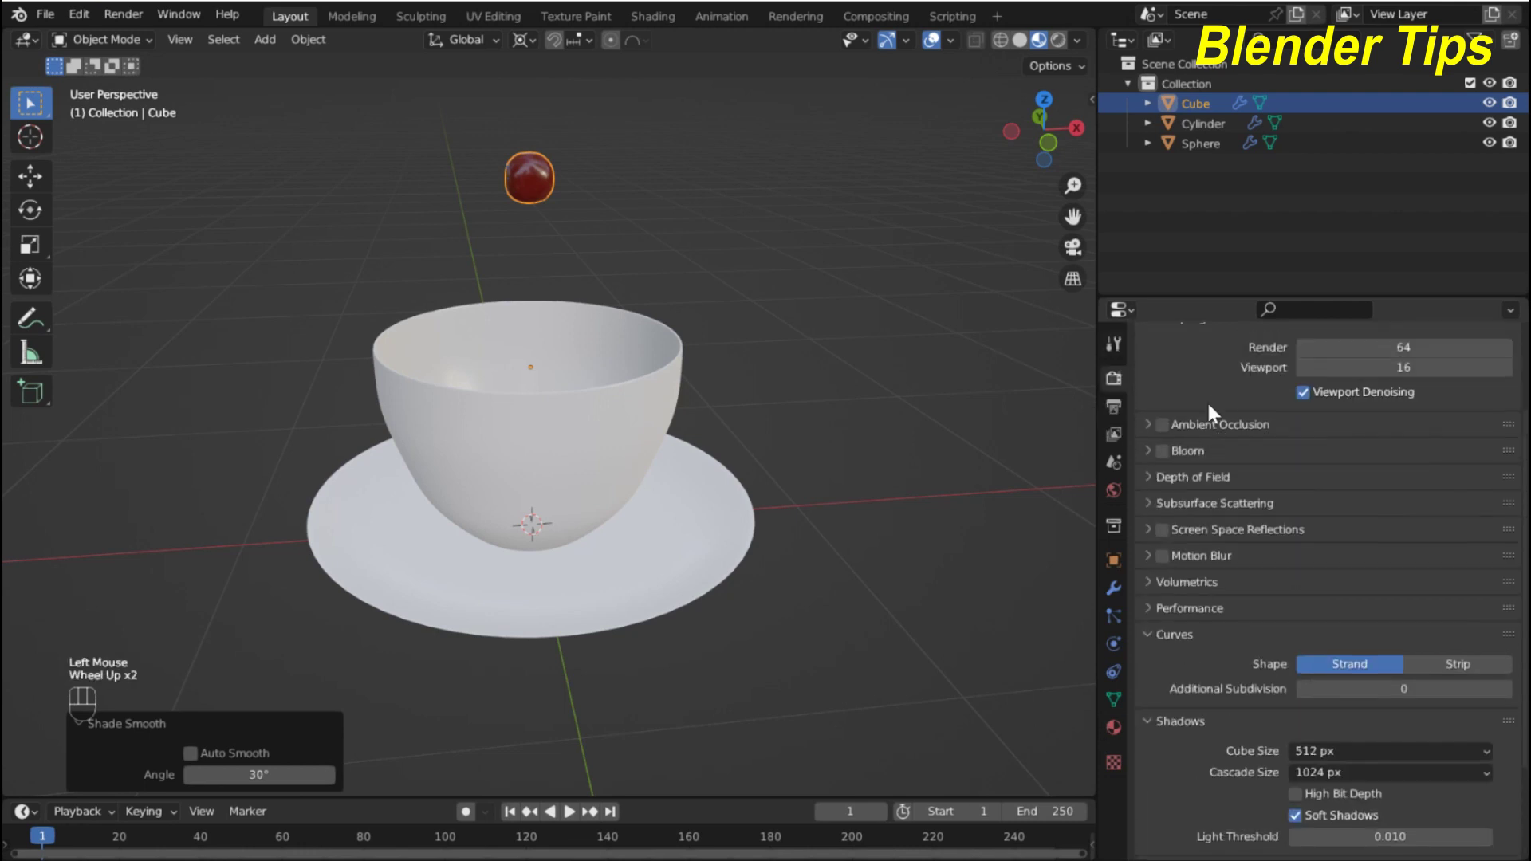
pyautogui.click(1163, 432)
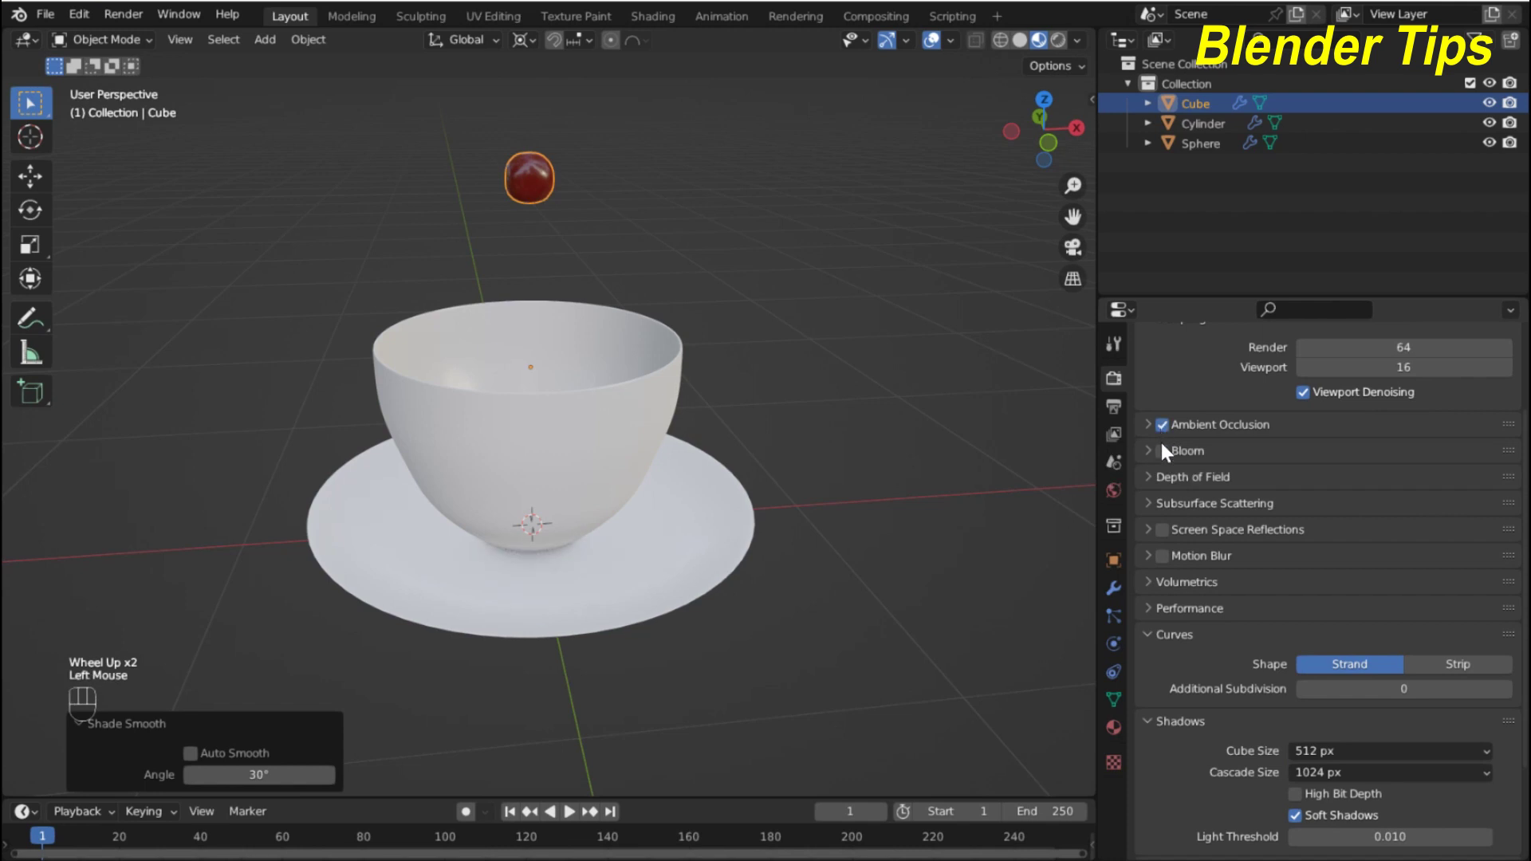
pyautogui.click(1162, 529)
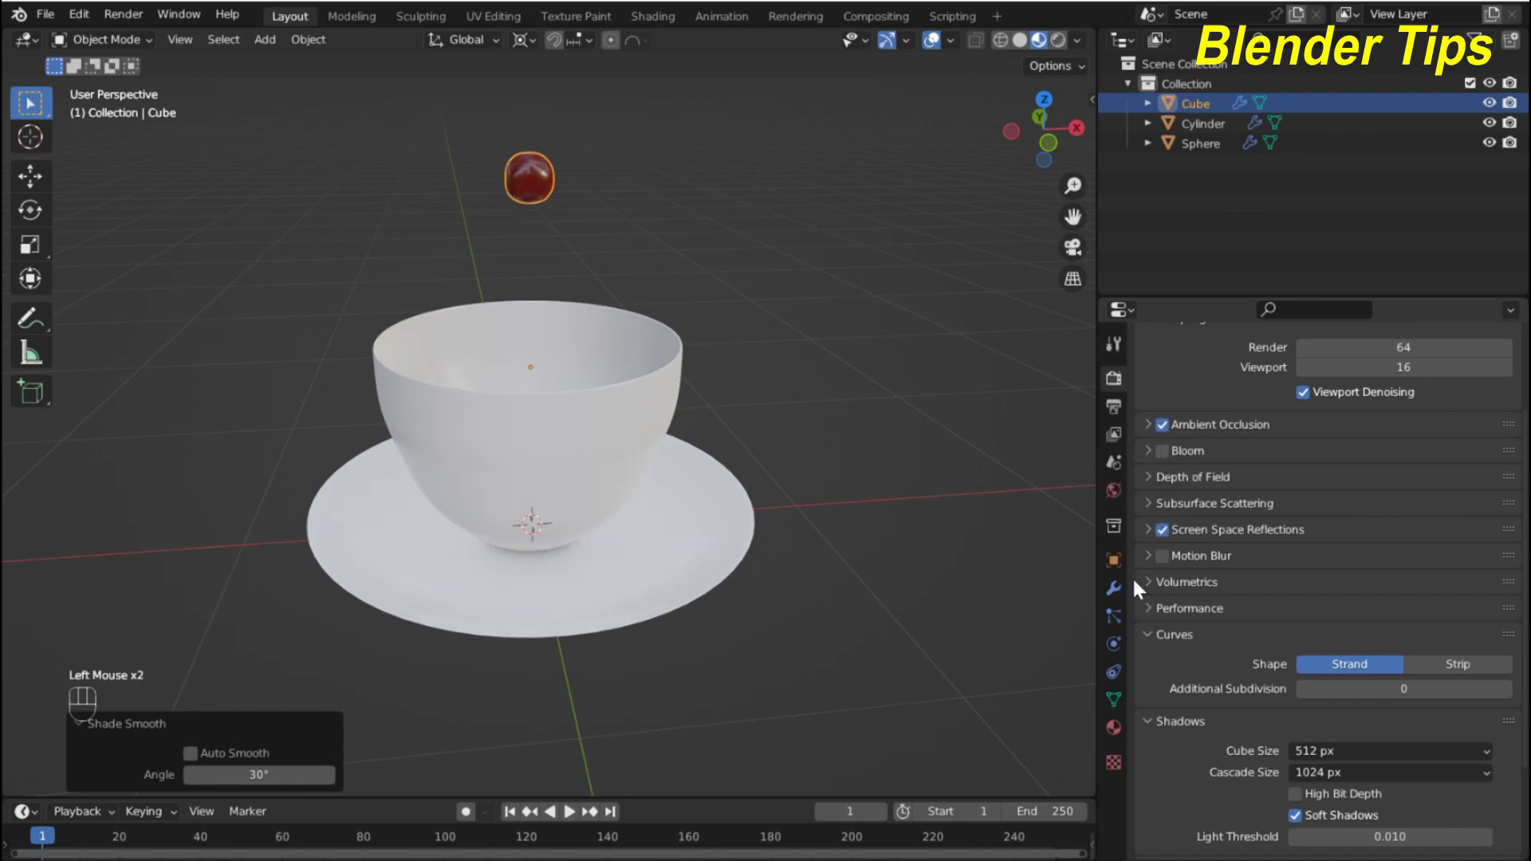
pyautogui.click(1148, 530)
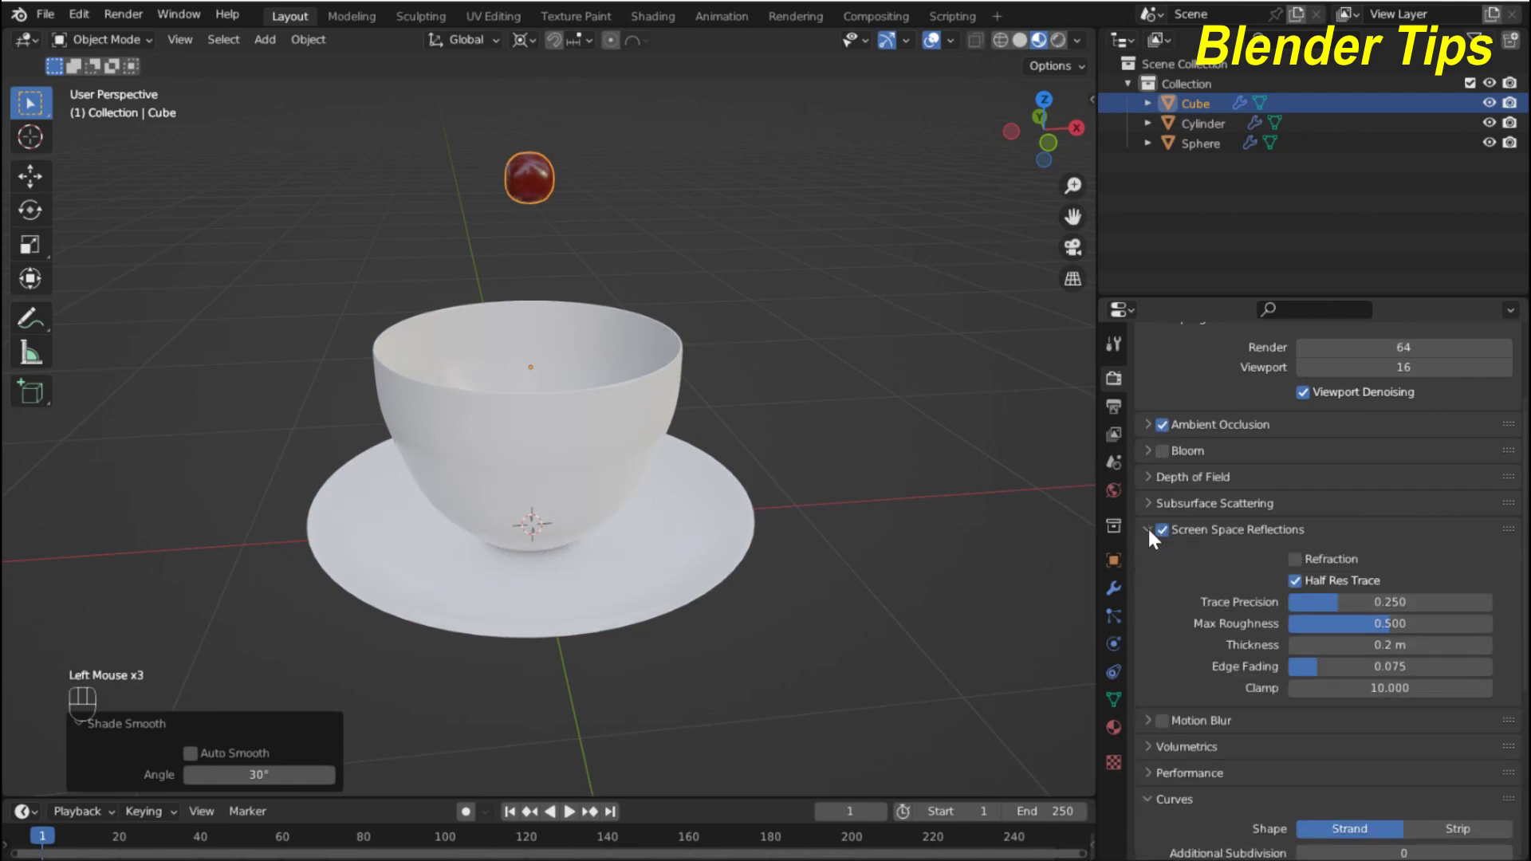
pyautogui.click(1293, 560)
# - Frame the cup, saucer and sphere, enlarge the timeline, and start playback
pyautogui.scroll(3, 628, 332)
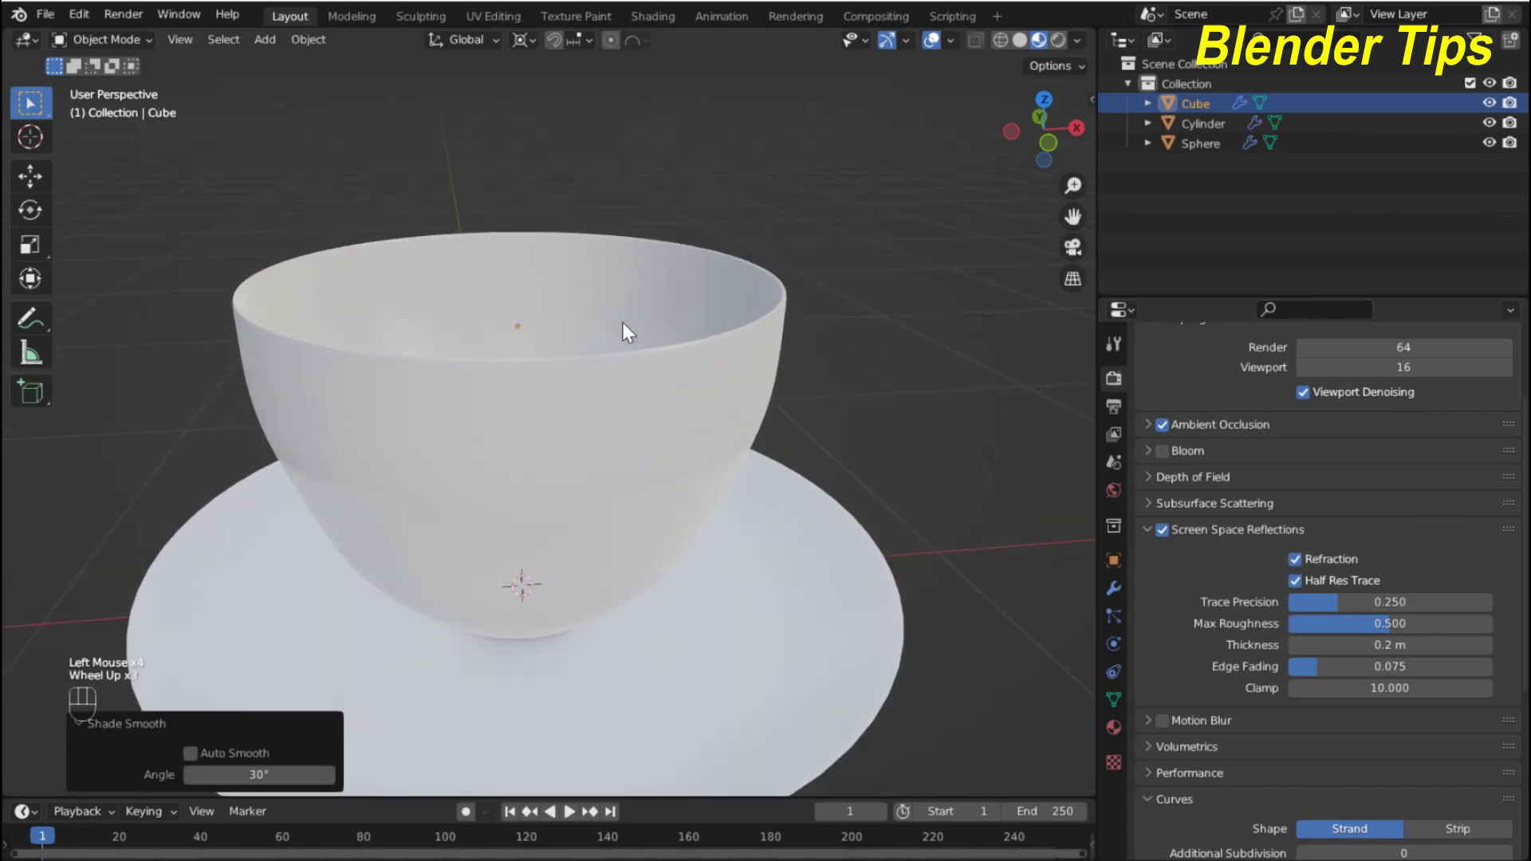
pyautogui.scroll(-2, 628, 332)
pyautogui.moveTo(618, 343)
pyautogui.mouseDown(button='middle')
pyautogui.moveTo(608, 352)
pyautogui.moveTo(592, 328)
pyautogui.moveTo(594, 351)
pyautogui.mouseUp(button='middle')
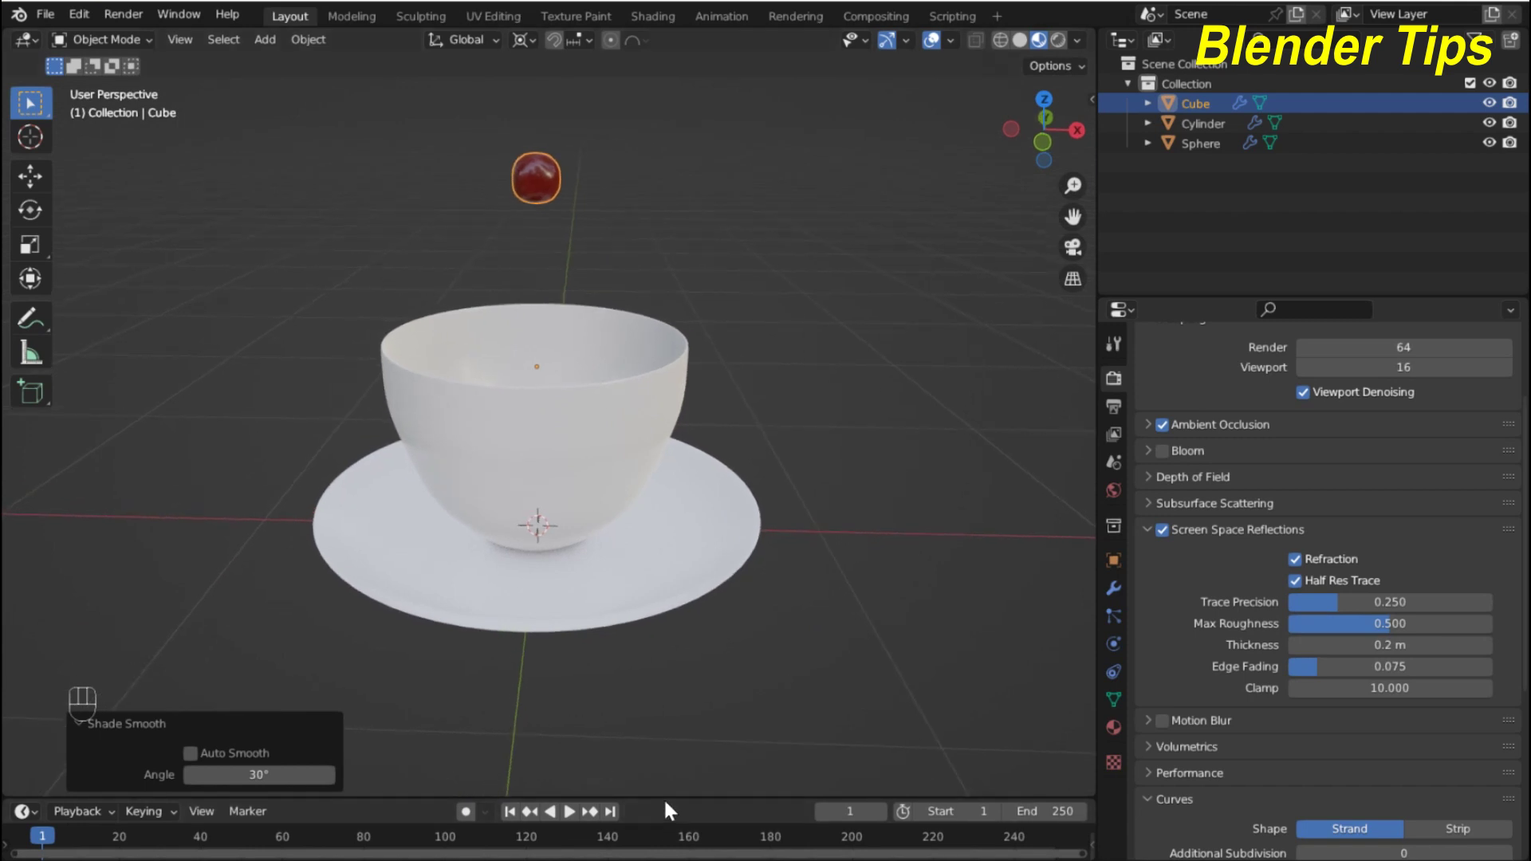
pyautogui.moveTo(664, 796); pyautogui.dragTo(664, 775)
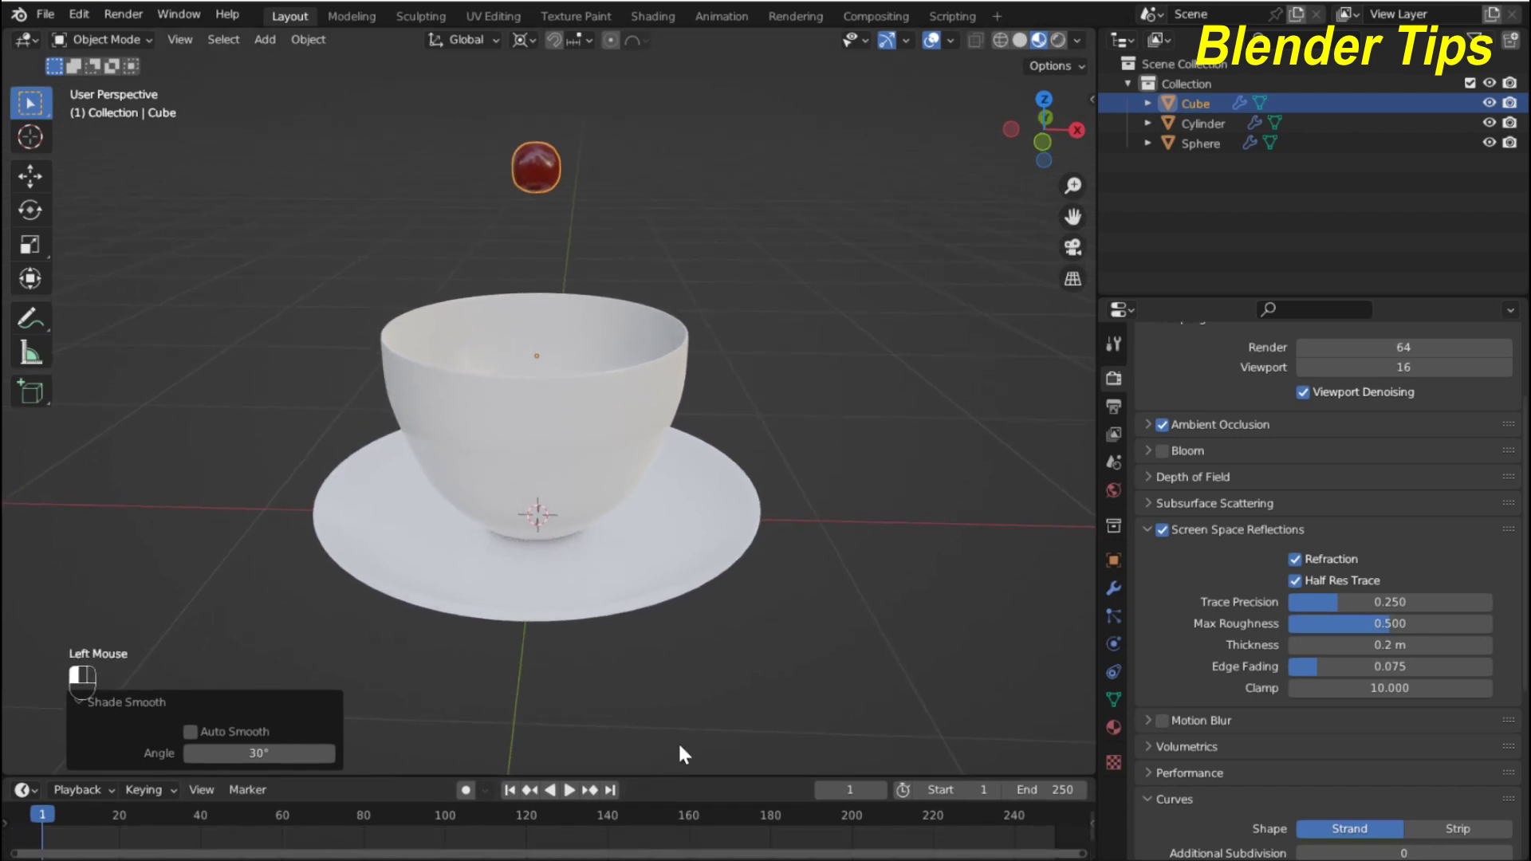
pyautogui.click(822, 393)
pyautogui.moveTo(824, 326); pyautogui.dragTo(807, 387, button='middle')
pyautogui.scroll(2, 808, 359)
pyautogui.scroll(-2, 808, 359)
pyautogui.press('space')
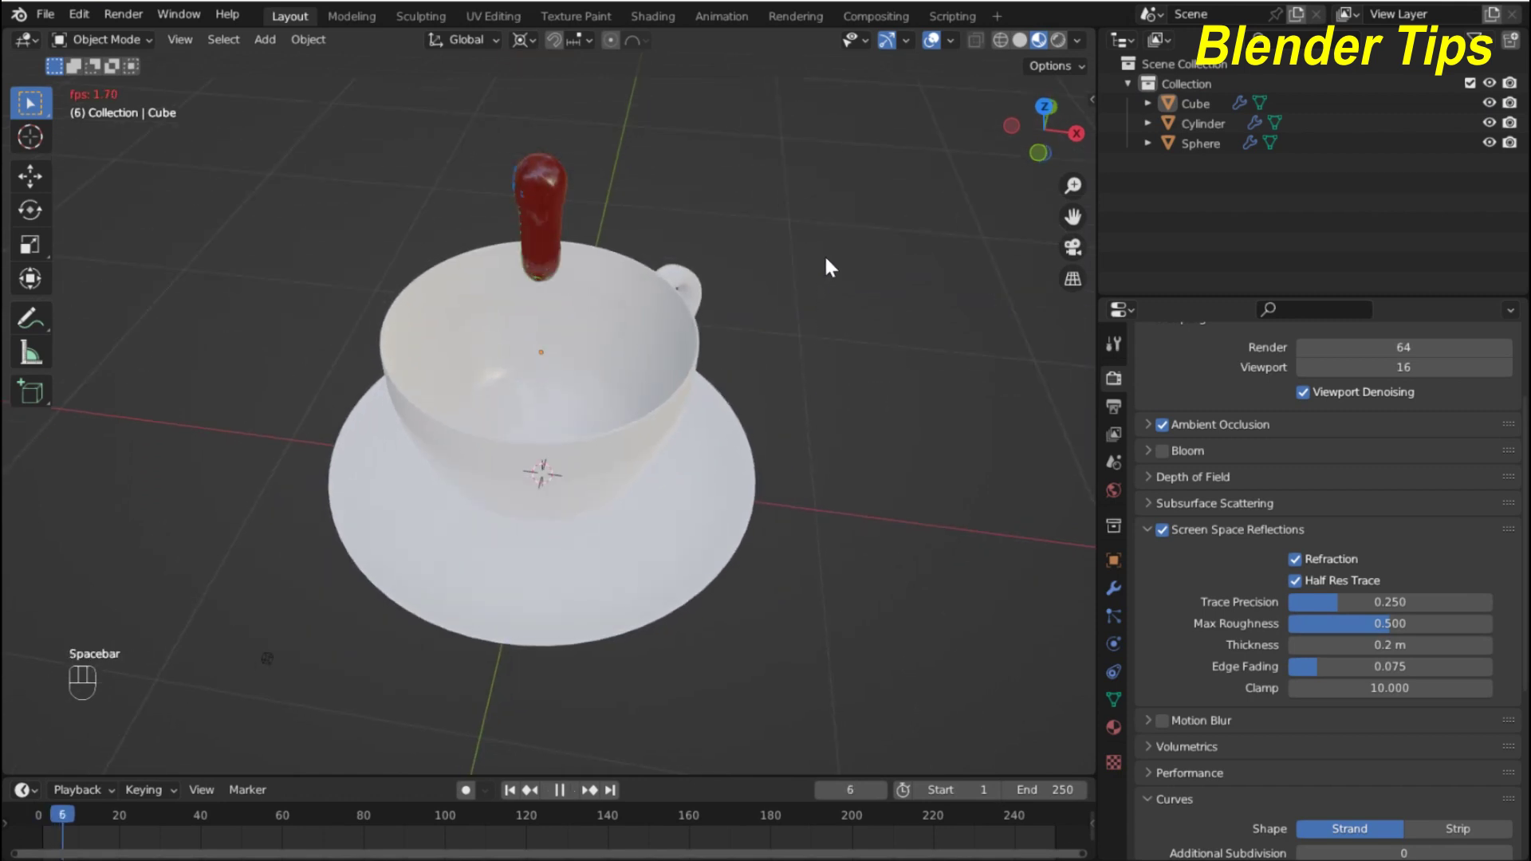
# - Orbit slightly around the cup as red liquid pools inside by frame 40
pyautogui.scroll(1, 825, 259)
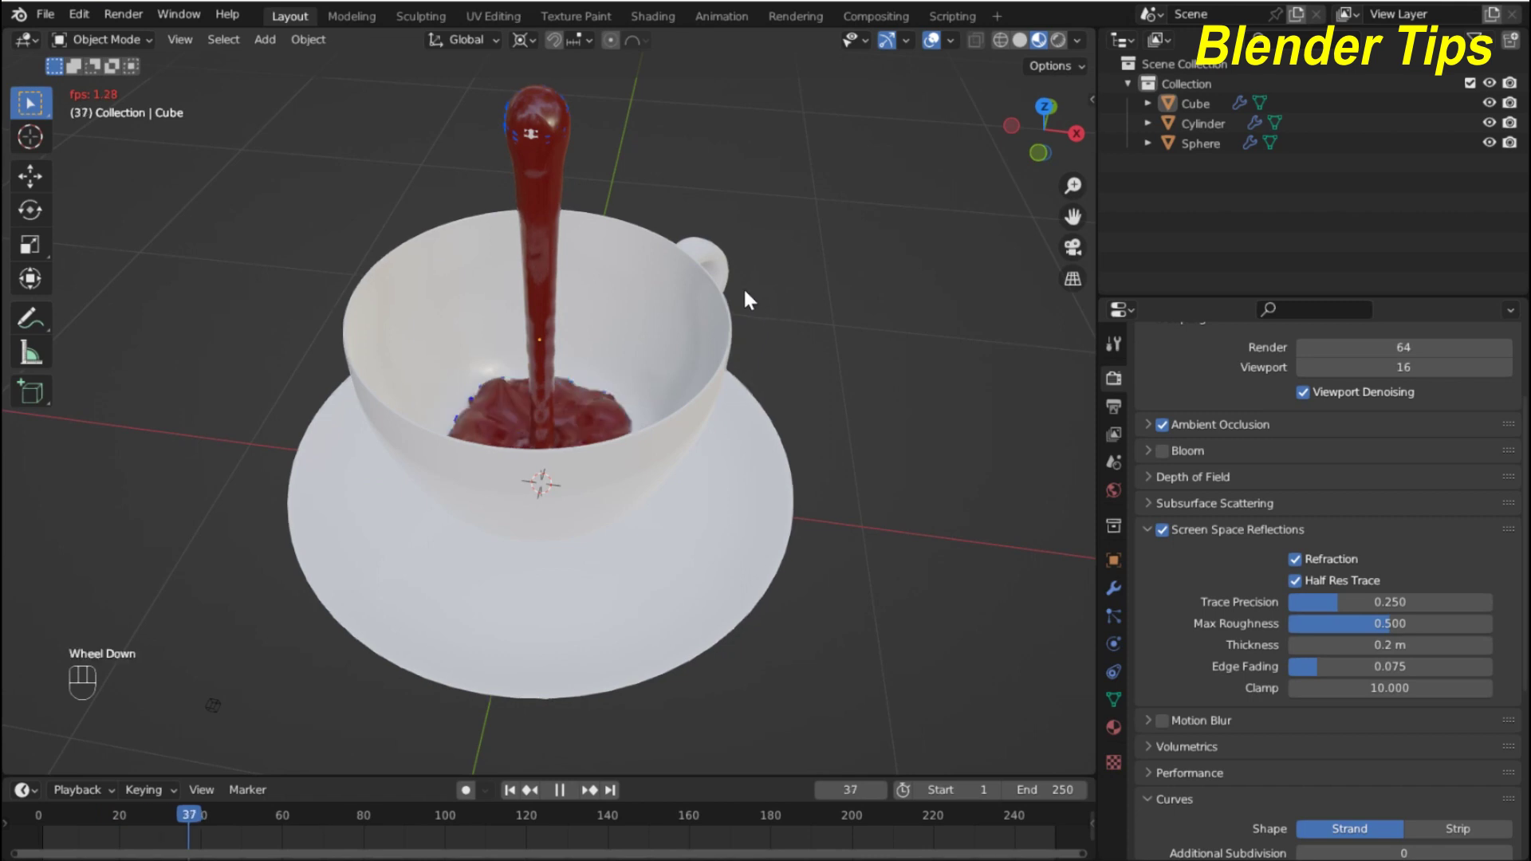
pyautogui.moveTo(739, 284); pyautogui.dragTo(740, 285, button='middle')
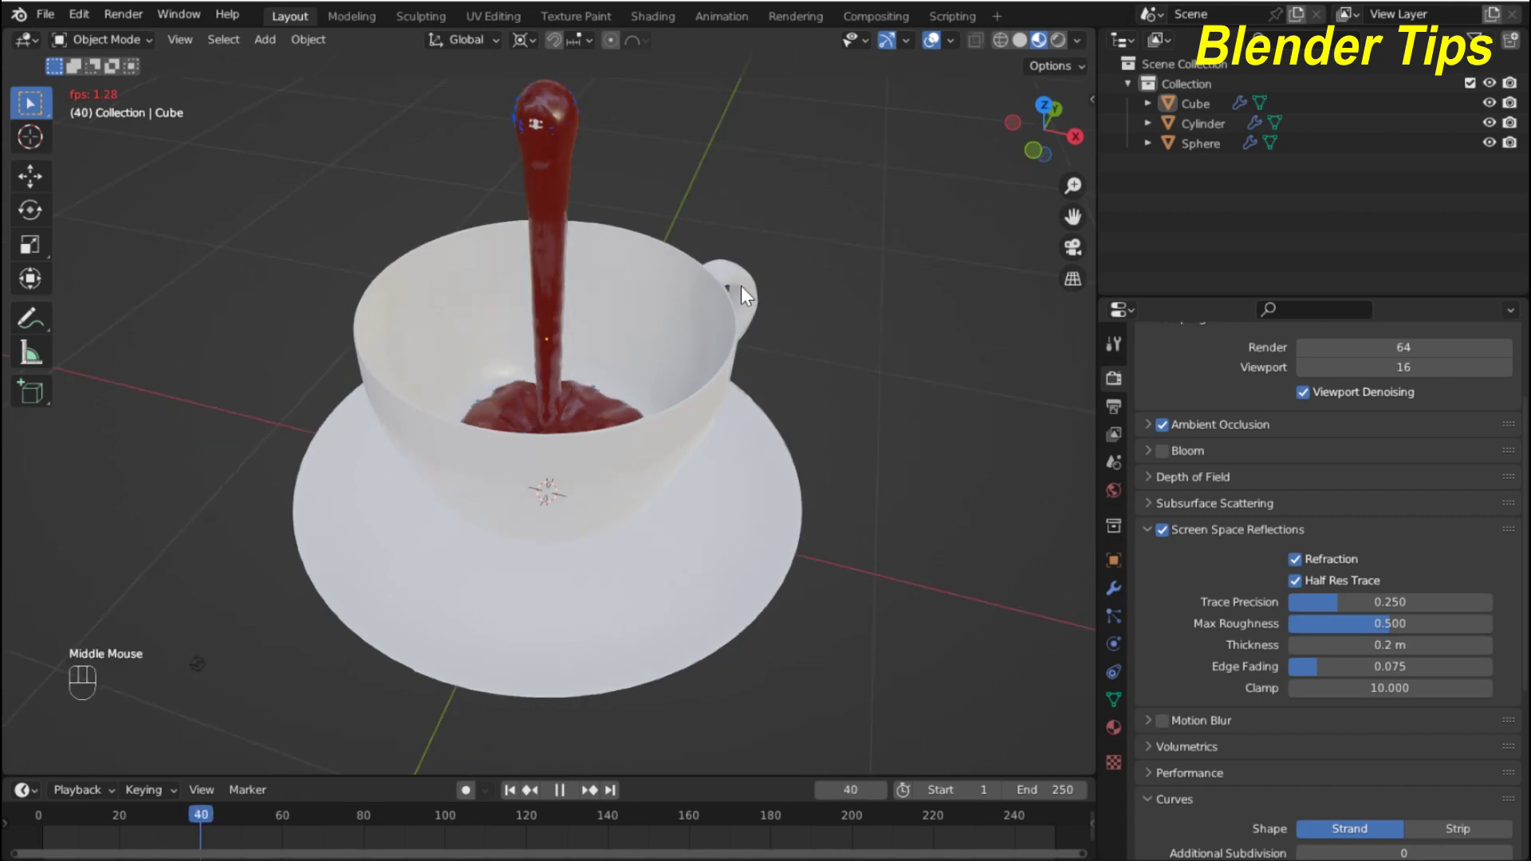